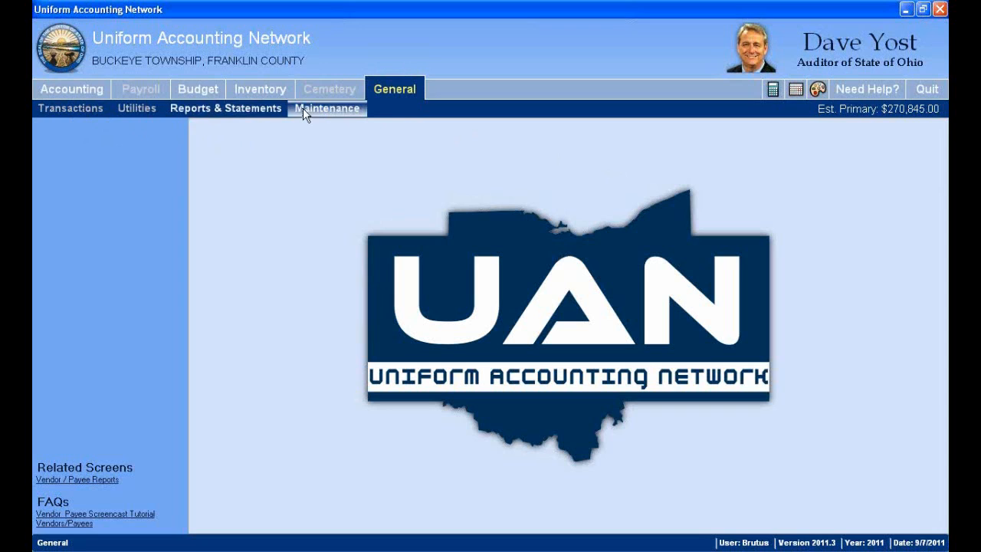
# Step: Review the functions available in the General module under Maintenance and under Reports & Statements, ending on Maintenance
pyautogui.click(322, 113)
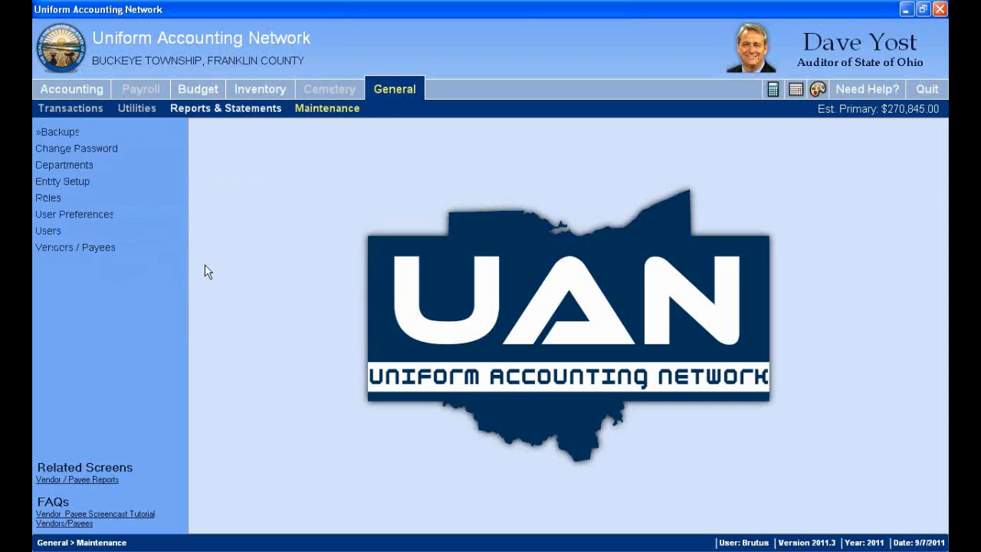
pyautogui.click(239, 108)
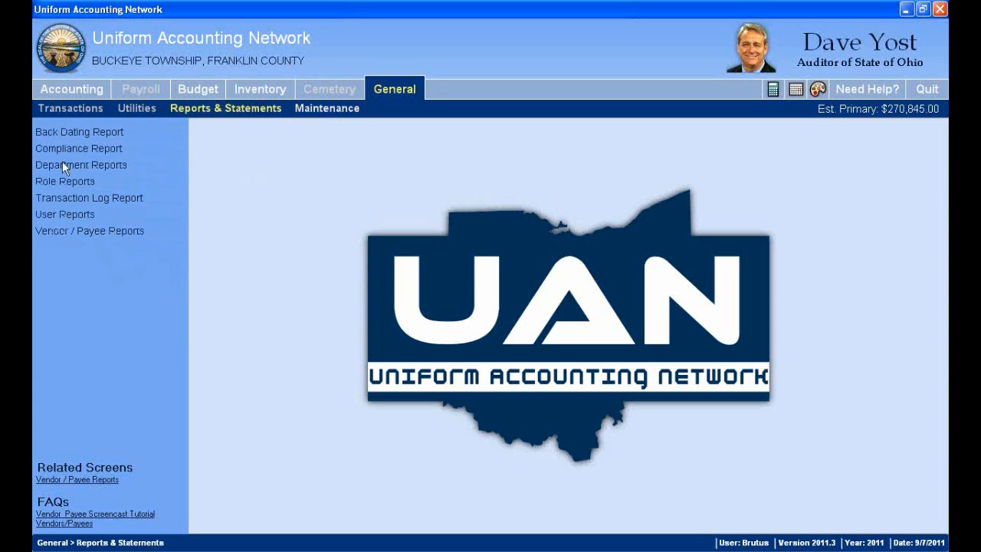
pyautogui.click(353, 113)
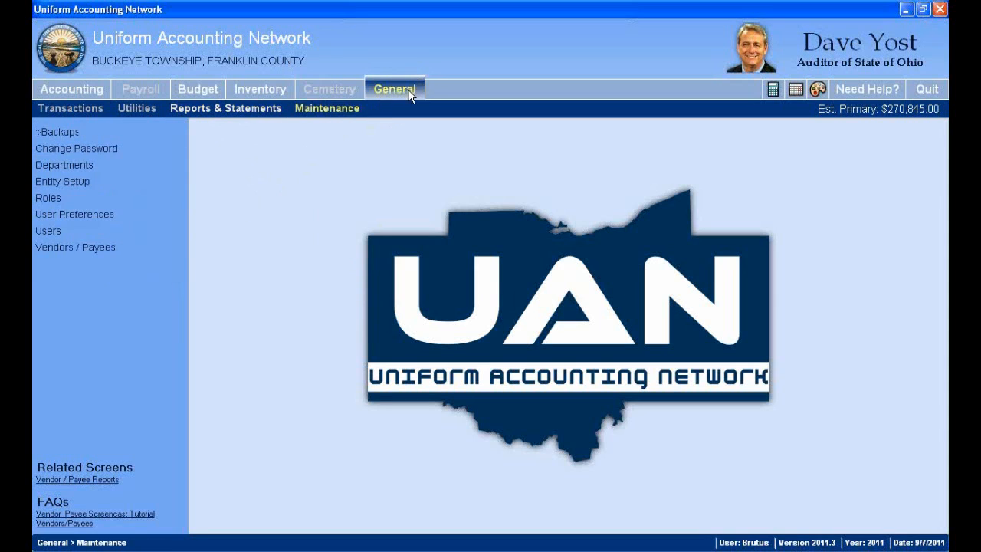
pyautogui.click(402, 89)
pyautogui.click(332, 109)
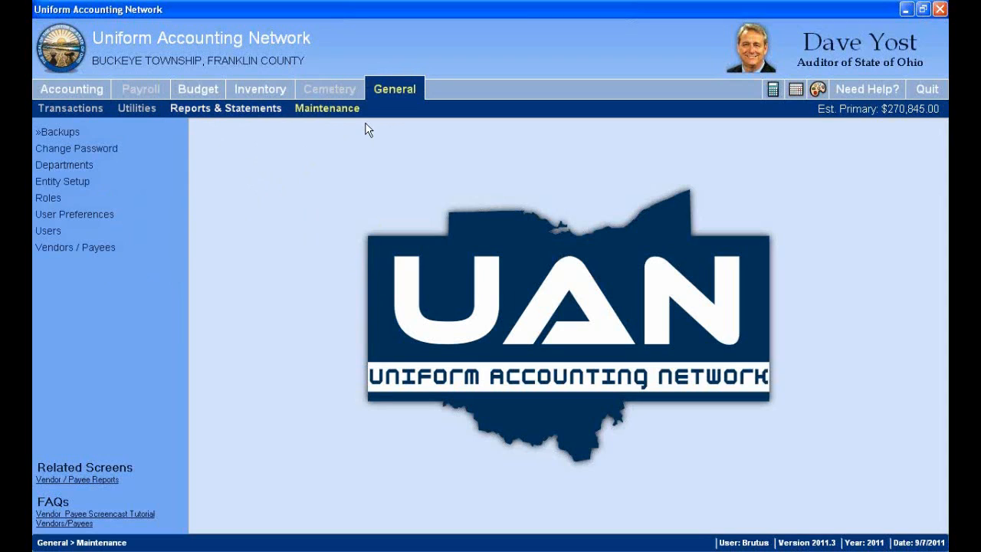
# Step: Add an active department named Police to the Departments list and save it
pyautogui.click(79, 165)
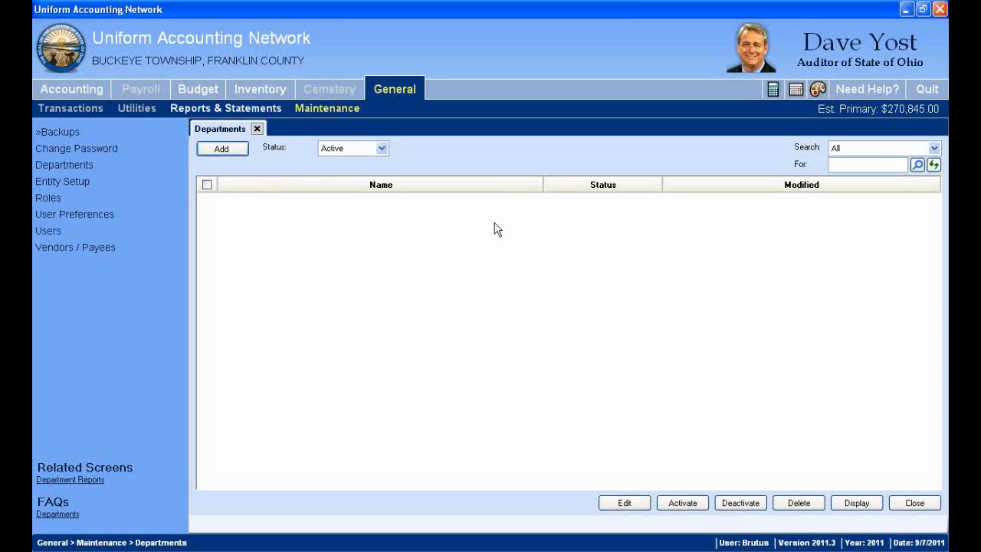
pyautogui.click(223, 151)
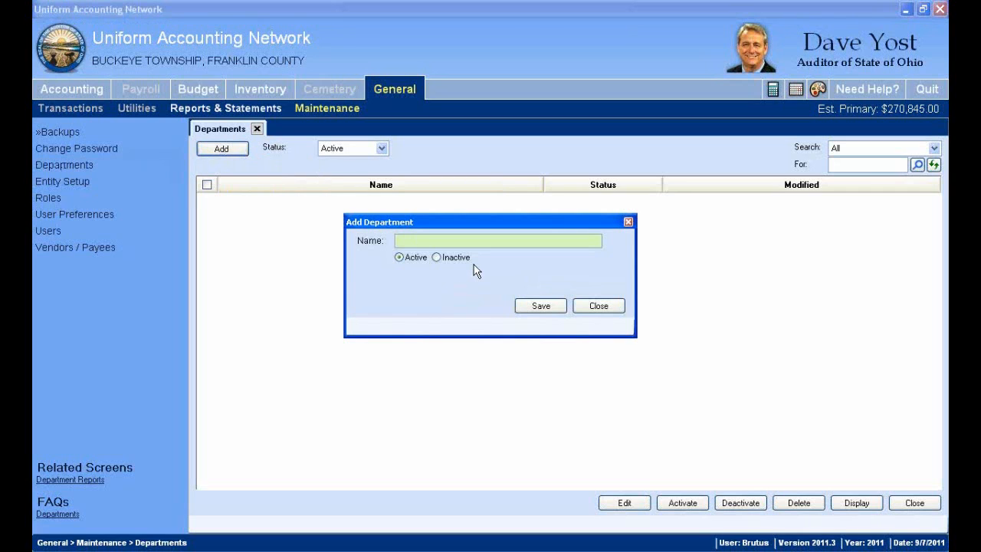
pyautogui.write('Police')
pyautogui.click(539, 306)
pyautogui.click(599, 306)
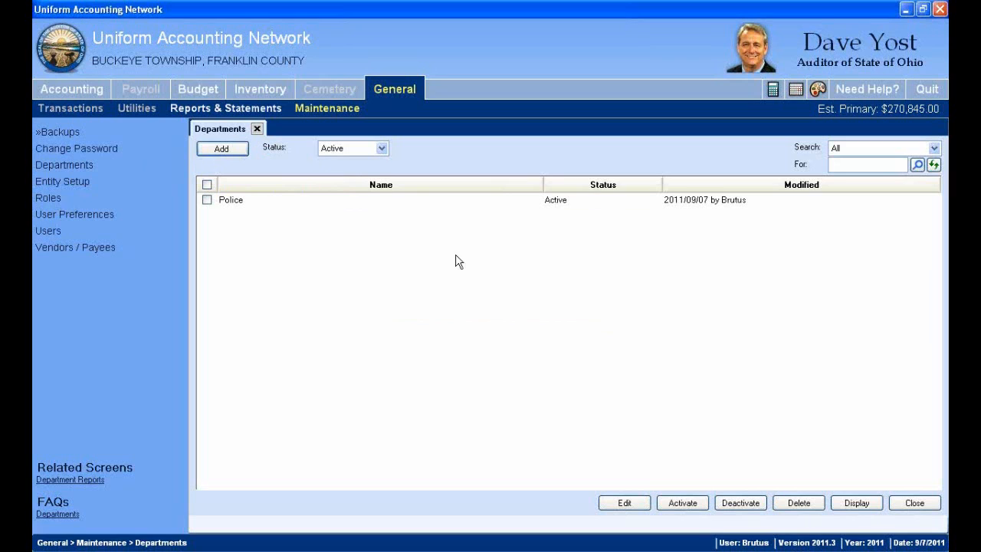
# Step: Delete the Police department, confirm the deletion, and close the Departments screen
pyautogui.click(207, 200)
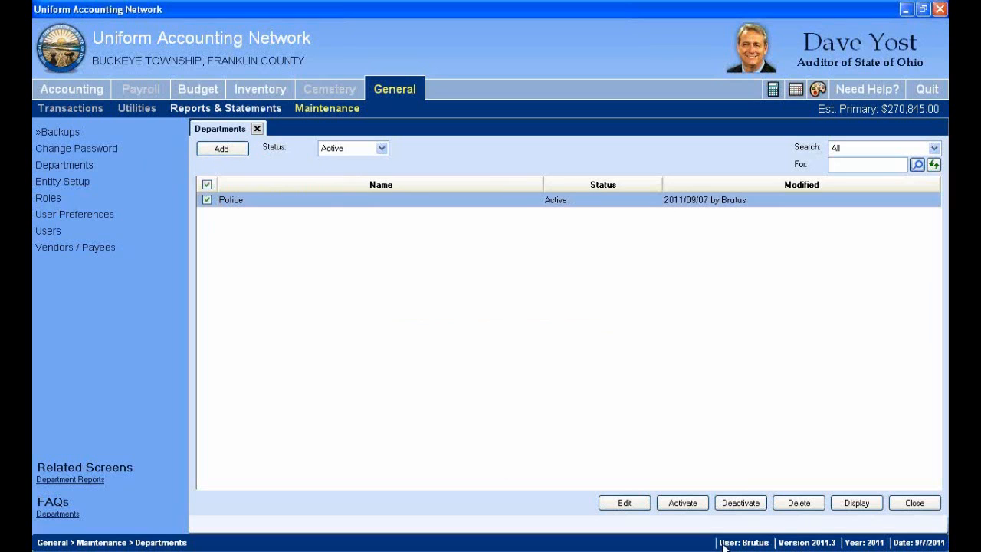
pyautogui.click(813, 504)
pyautogui.click(465, 323)
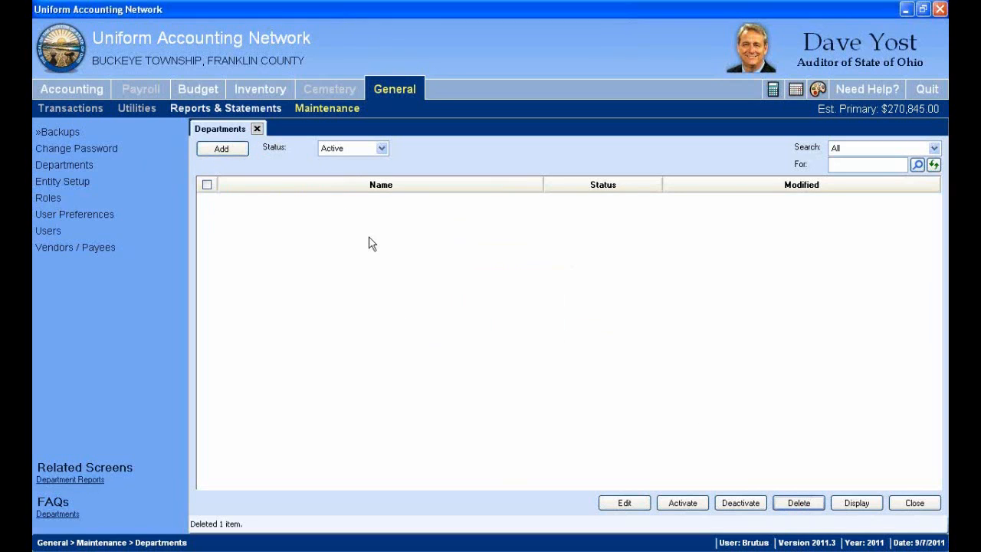
pyautogui.click(257, 129)
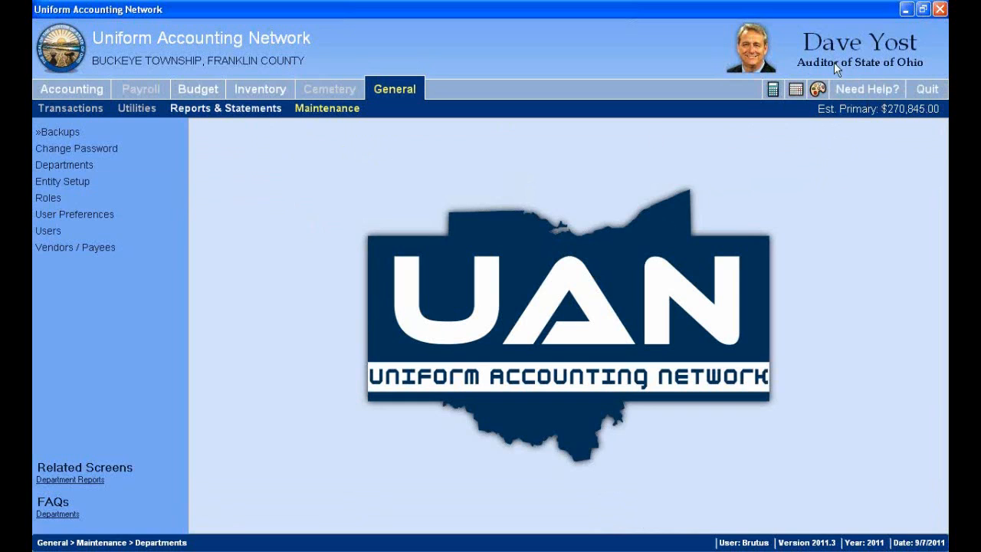
# Step: Open the help manual from the Departments area, read through its department overview and adding instructions, and close it
pyautogui.click(869, 92)
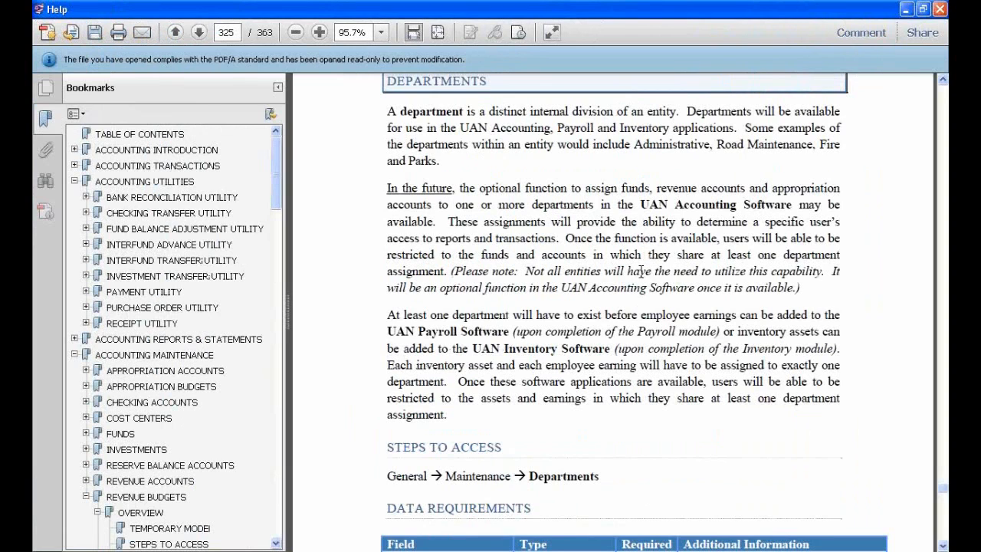
pyautogui.scroll(1, 641, 299)
pyautogui.scroll(-6, 641, 284)
pyautogui.scroll(-9, 639, 275)
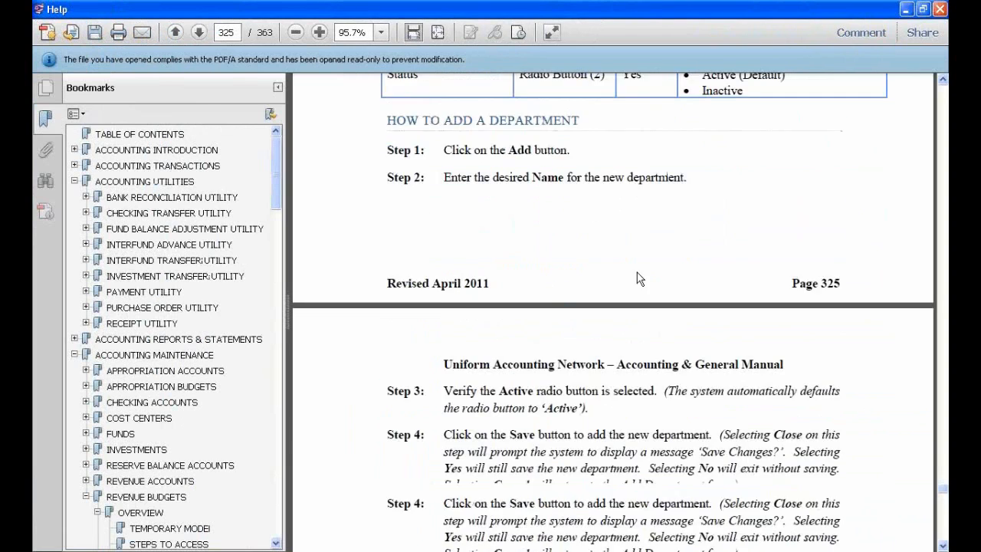
pyautogui.scroll(3, 633, 269)
pyautogui.scroll(8, 632, 270)
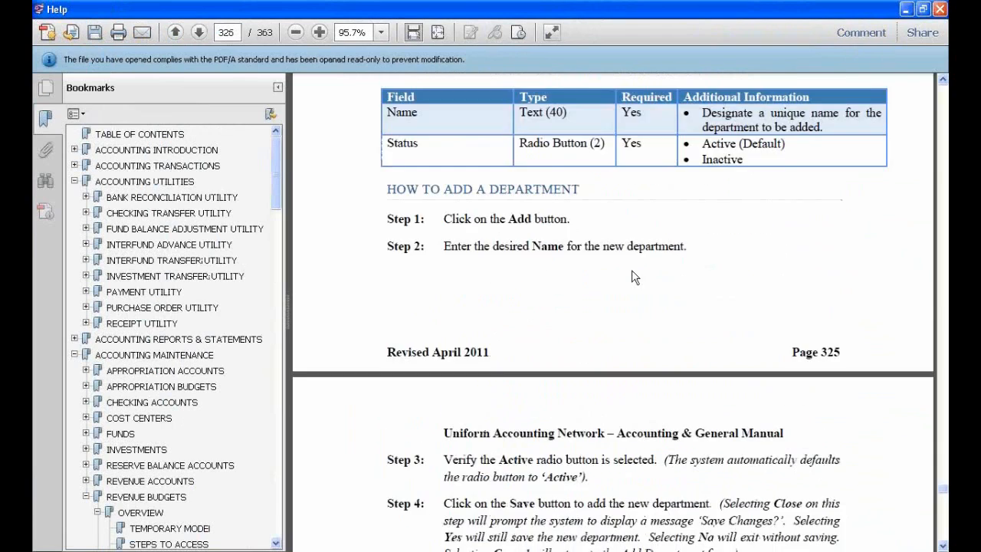
pyautogui.scroll(1, 629, 270)
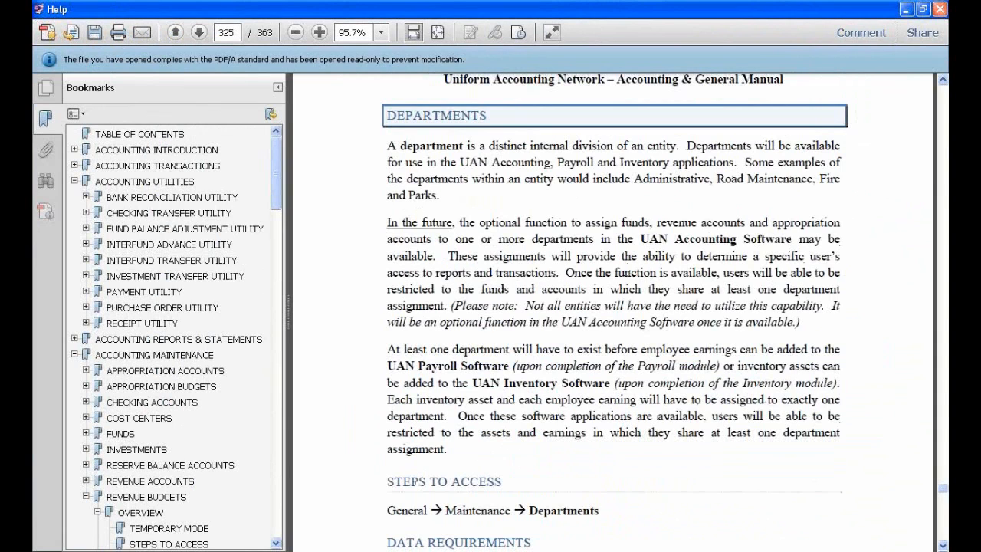
pyautogui.click(941, 9)
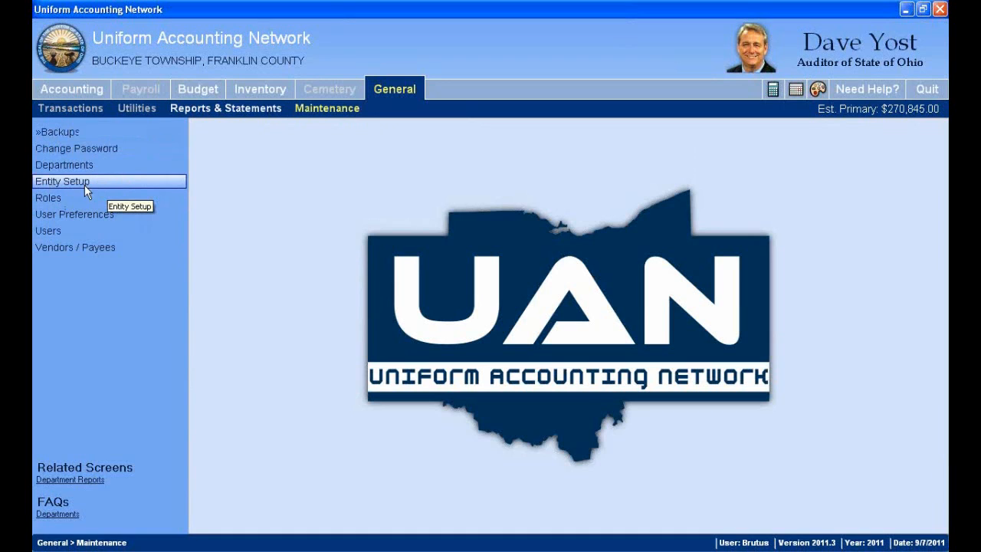
# Step: Open Entity Setup and reposition its dialog so the help link is uncovered
pyautogui.click(65, 183)
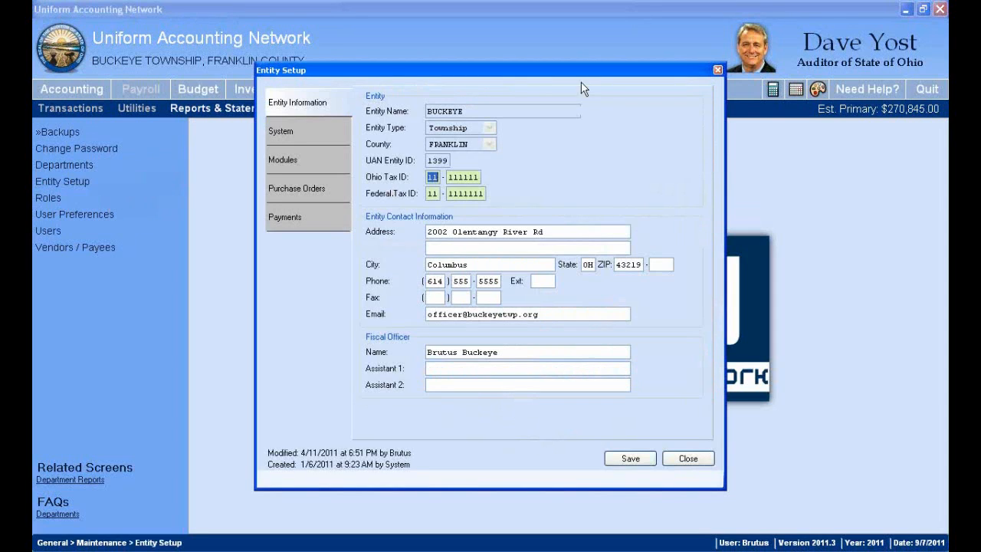
pyautogui.moveTo(568, 75); pyautogui.dragTo(557, 50)
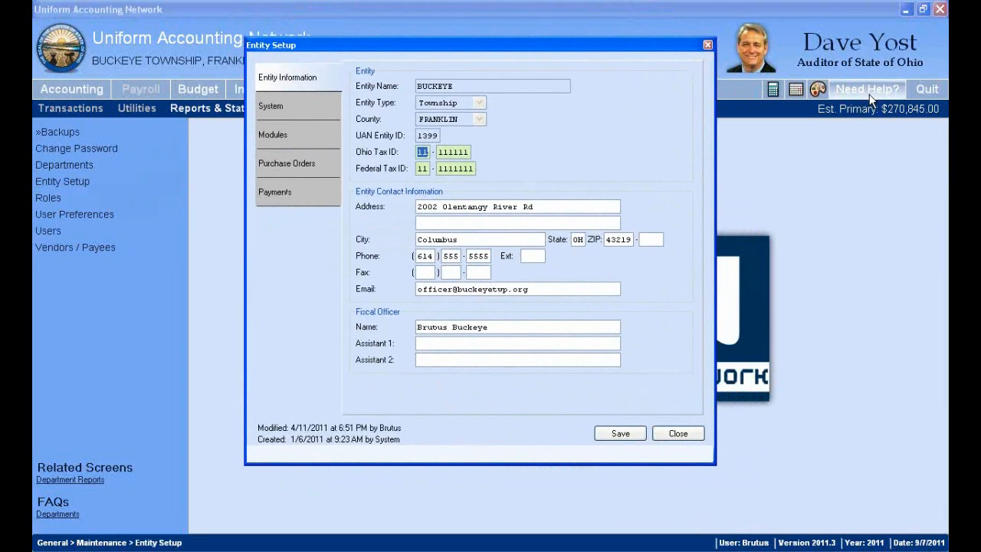
pyautogui.moveTo(670, 48); pyautogui.dragTo(588, 109)
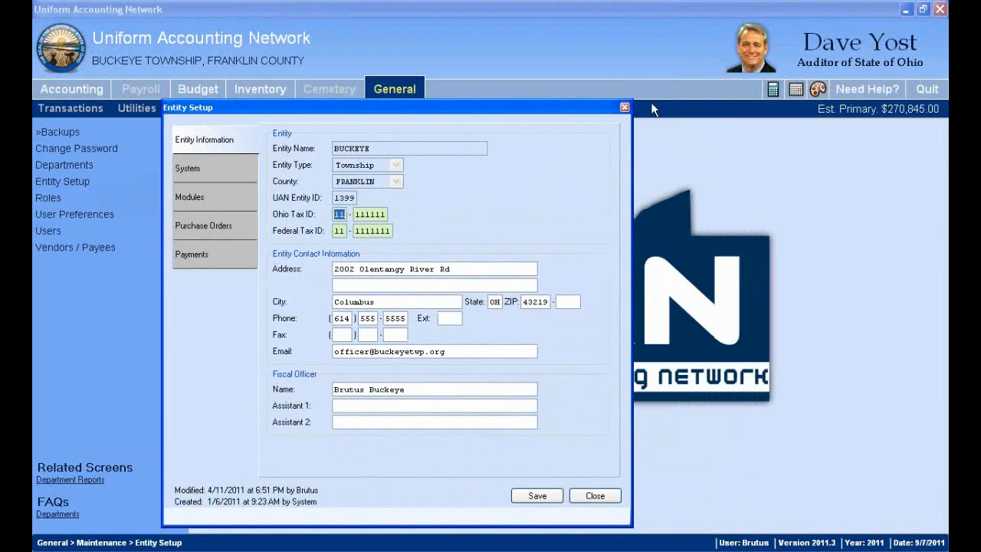
# Step: Open the help manual over Entity Setup, dismiss its PDF/A notice, move its window around, and close it
pyautogui.click(886, 95)
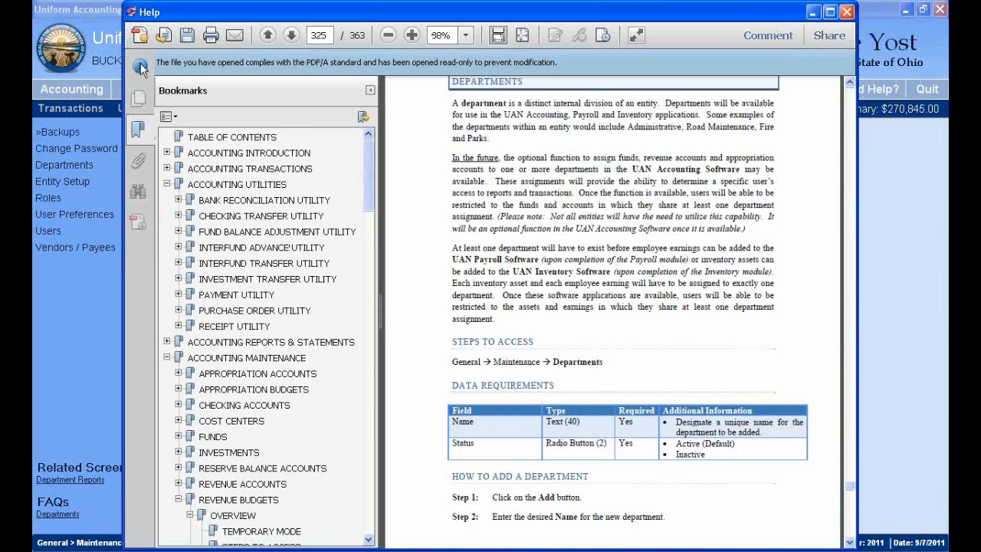
pyautogui.click(850, 55)
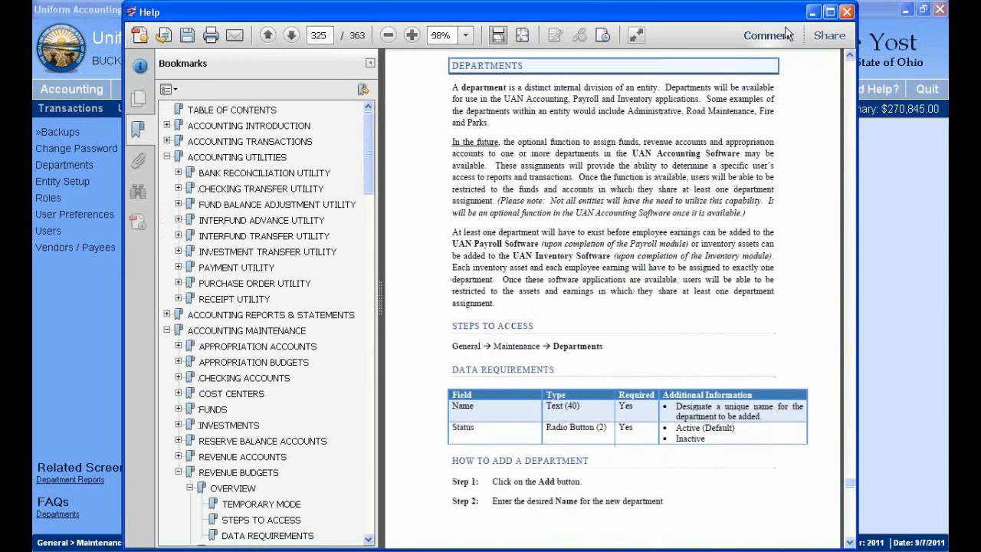
pyautogui.moveTo(739, 8); pyautogui.dragTo(918, 9)
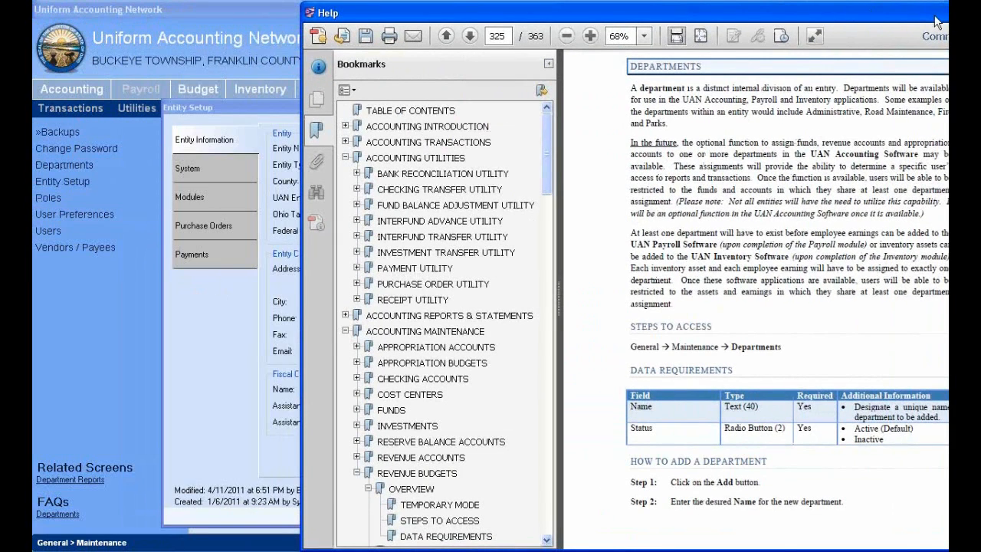
pyautogui.moveTo(917, 13); pyautogui.dragTo(767, 3)
pyautogui.click(877, 6)
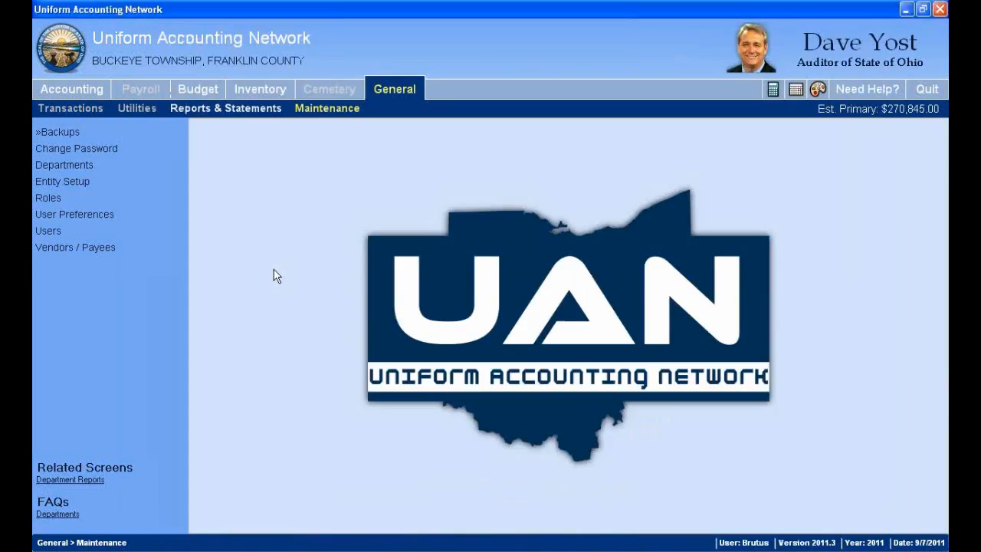
# Step: View the Departments screen and the Entity Setup dialog in turn, closing each one
pyautogui.click(64, 166)
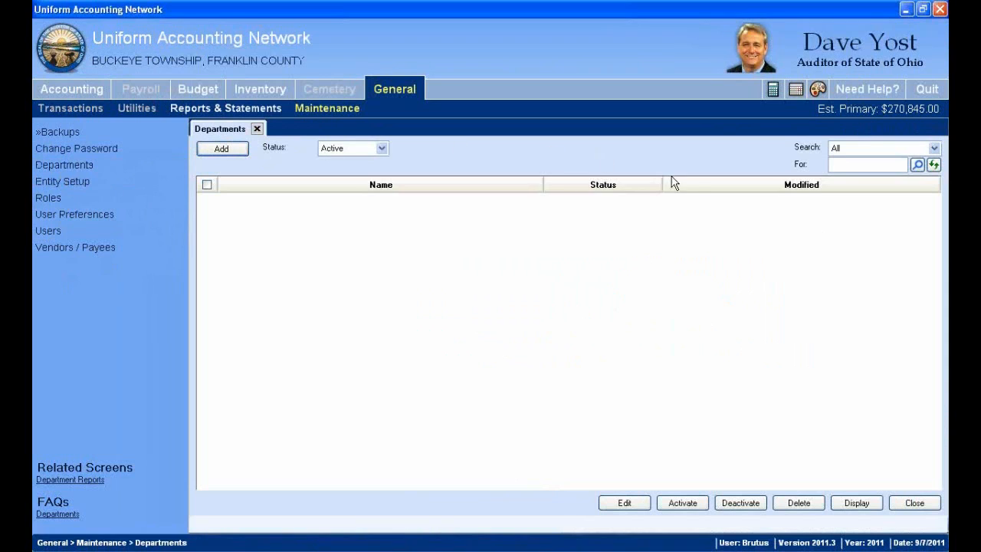
pyautogui.click(258, 129)
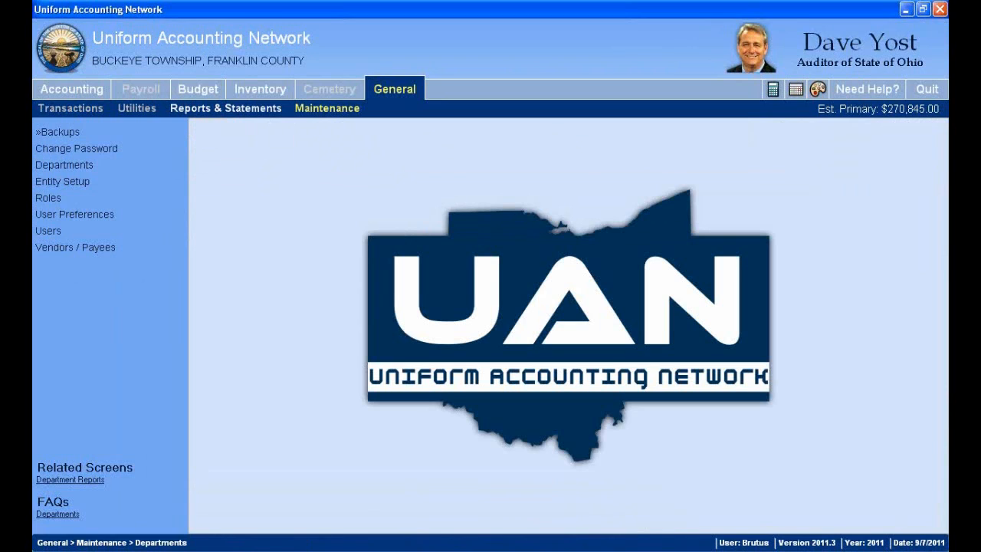
pyautogui.click(62, 181)
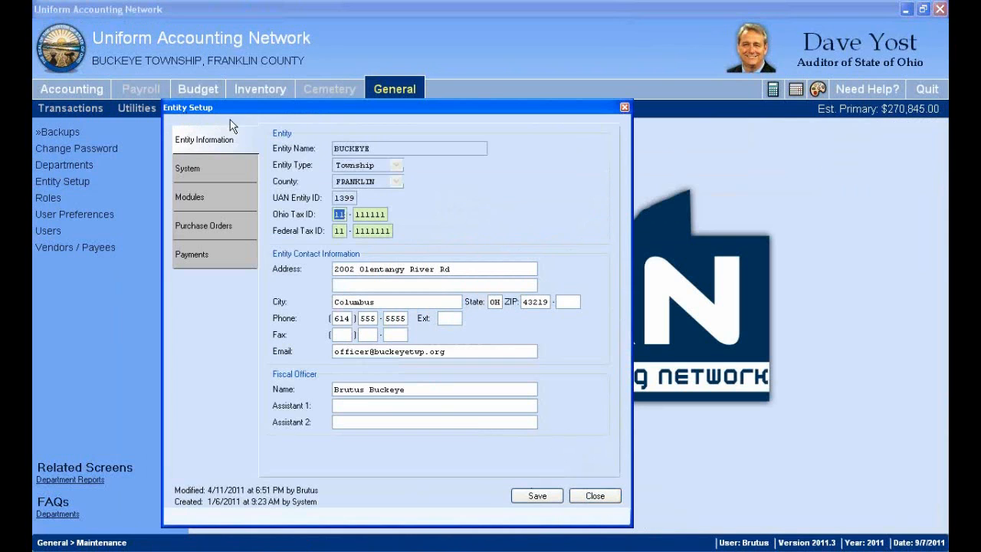
pyautogui.click(598, 496)
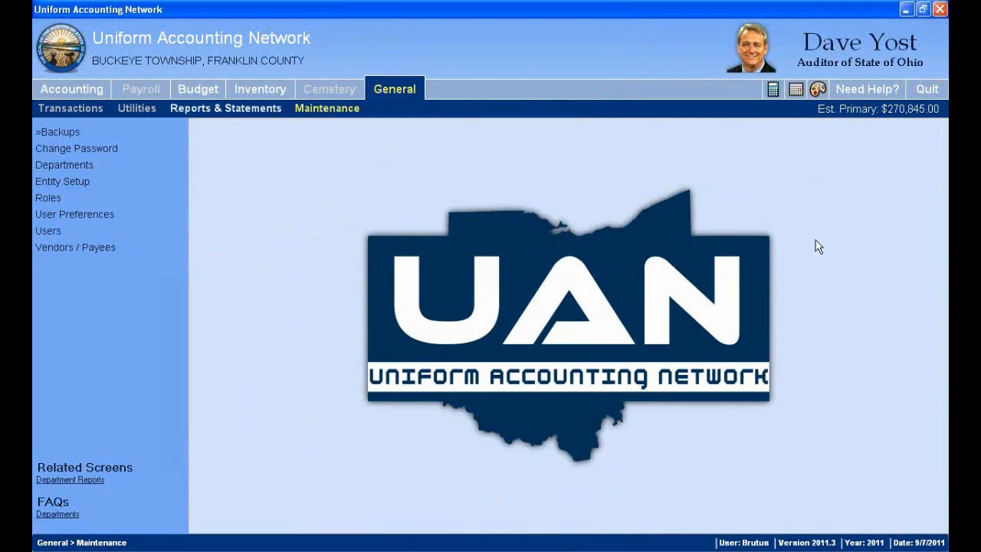
# Step: Open the help manual at full window size and look through its table of contents
pyautogui.click(862, 89)
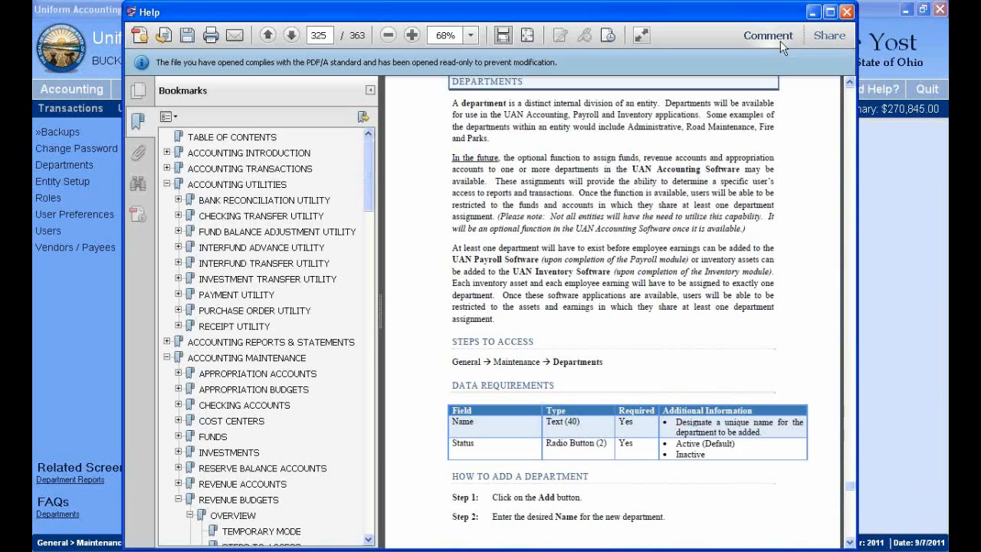
pyautogui.click(829, 11)
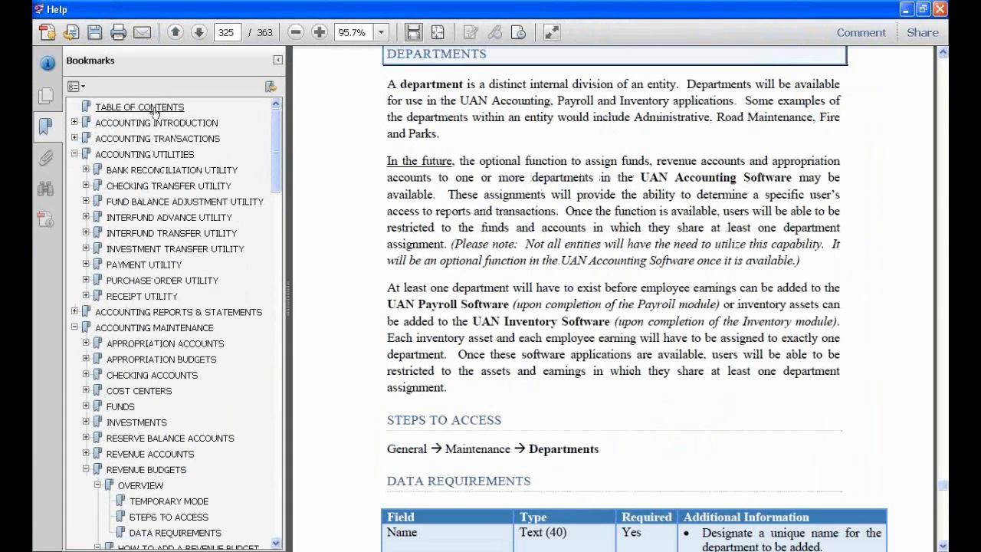
pyautogui.click(151, 109)
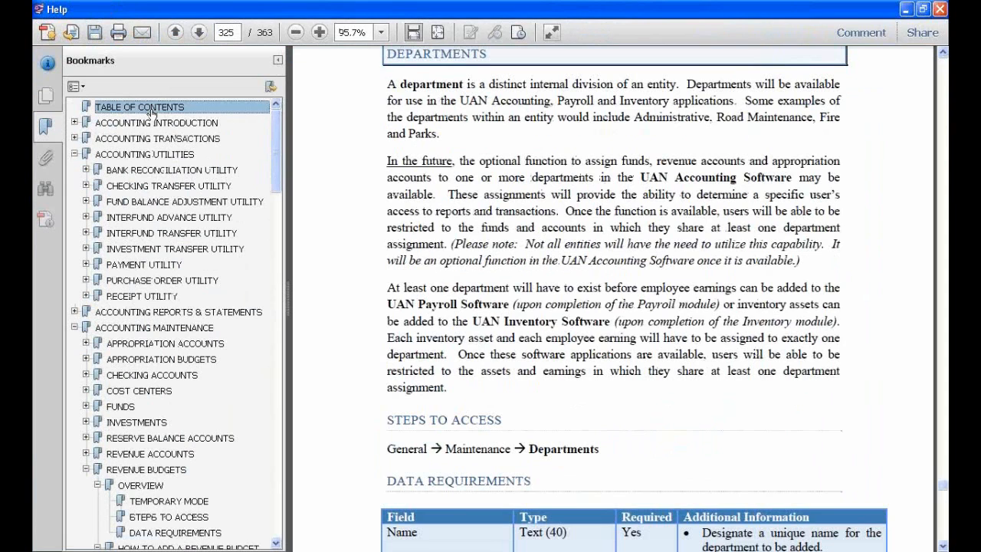
pyautogui.scroll(-15, 575, 253)
pyautogui.scroll(-15, 559, 268)
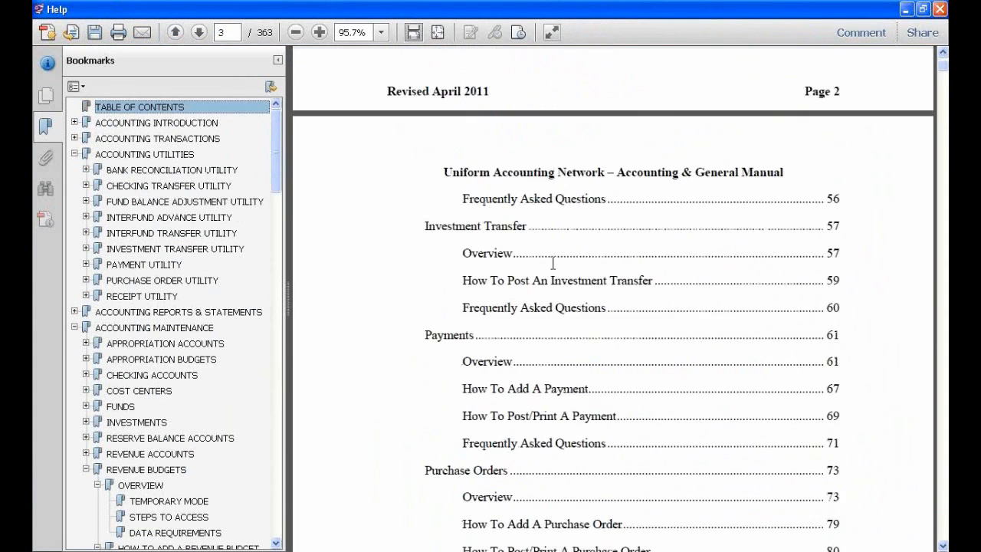
# Step: Collapse the manual's expanded bookmark sections from Accounting Utilities through General Maintenance, and go to the General Maintenance section
pyautogui.click(74, 154)
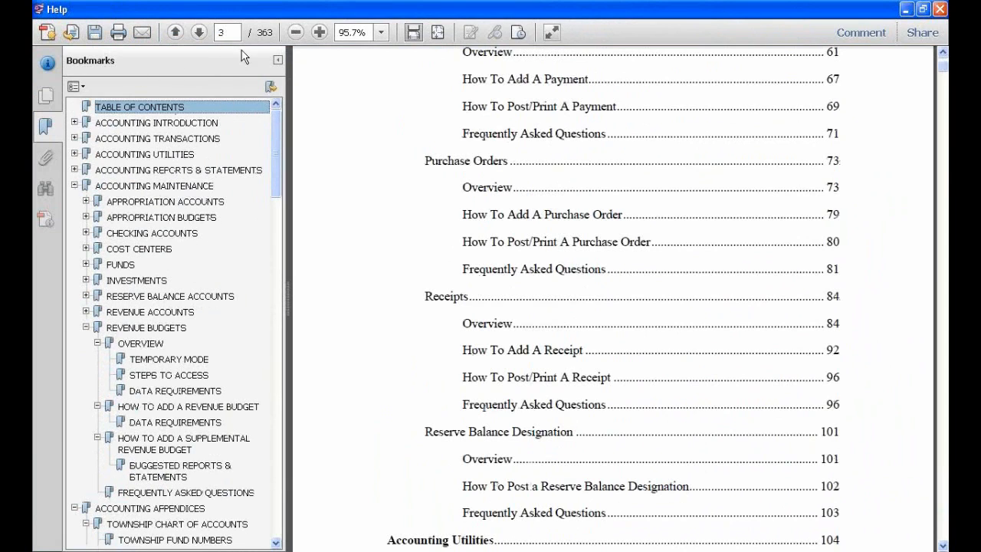
pyautogui.click(74, 186)
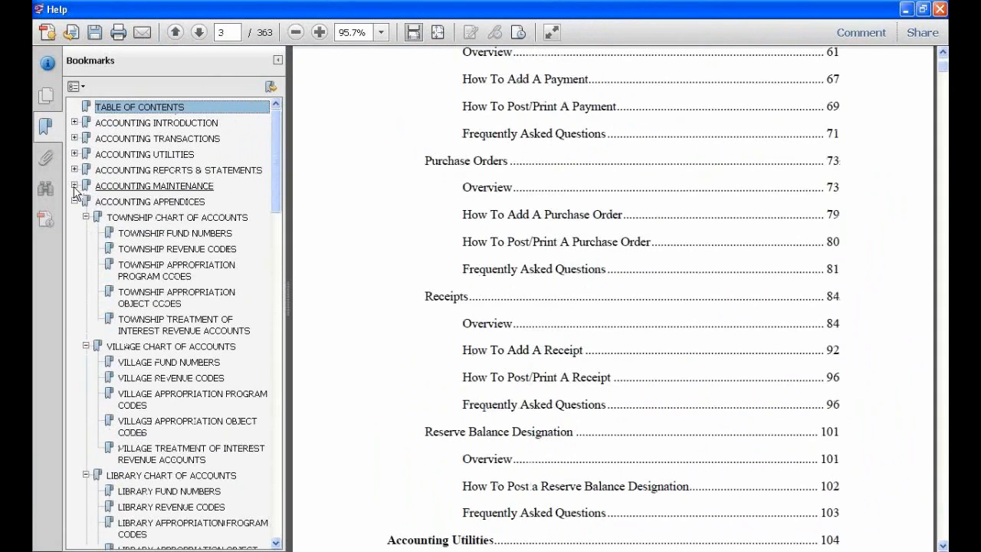
pyautogui.click(74, 201)
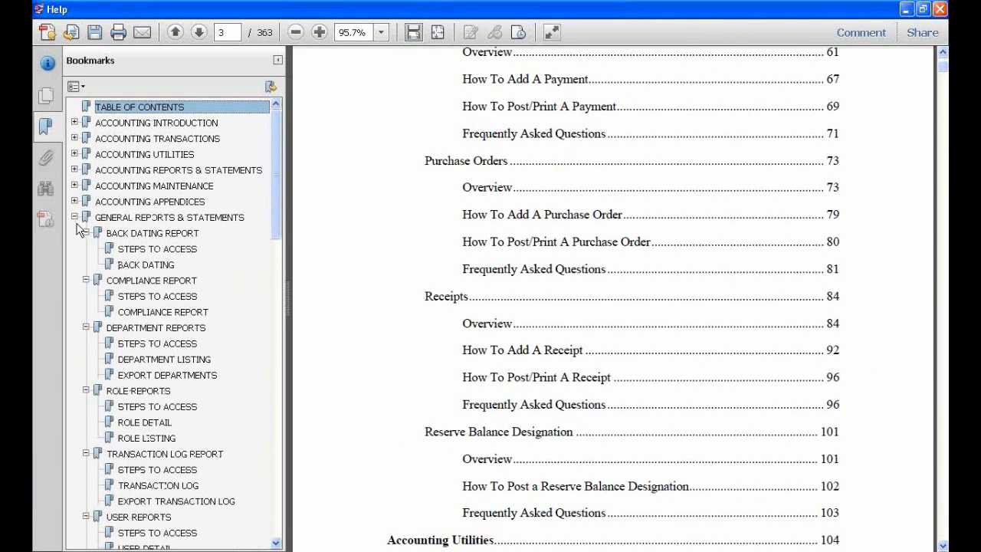
pyautogui.click(74, 217)
pyautogui.click(74, 233)
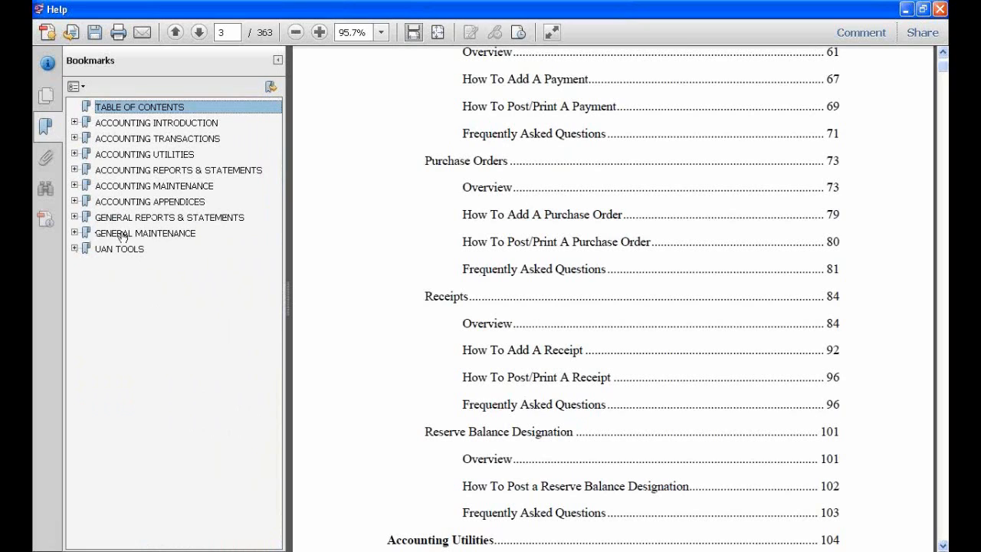
pyautogui.click(116, 237)
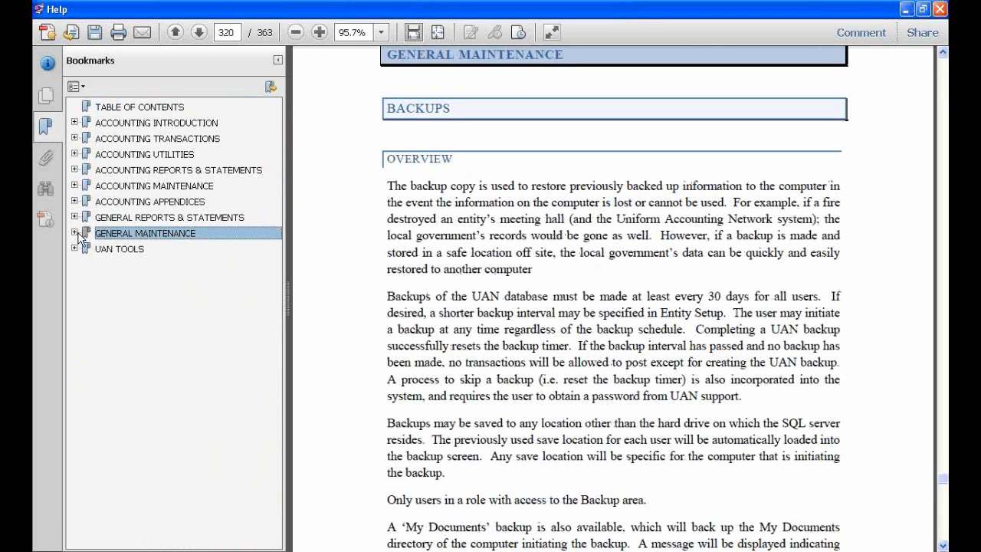
# Step: Expand the General Maintenance bookmarks in the manual and read through the Entity Setup section to its Frequently Asked Questions
pyautogui.click(74, 233)
pyautogui.moveTo(278, 216); pyautogui.dragTo(272, 253)
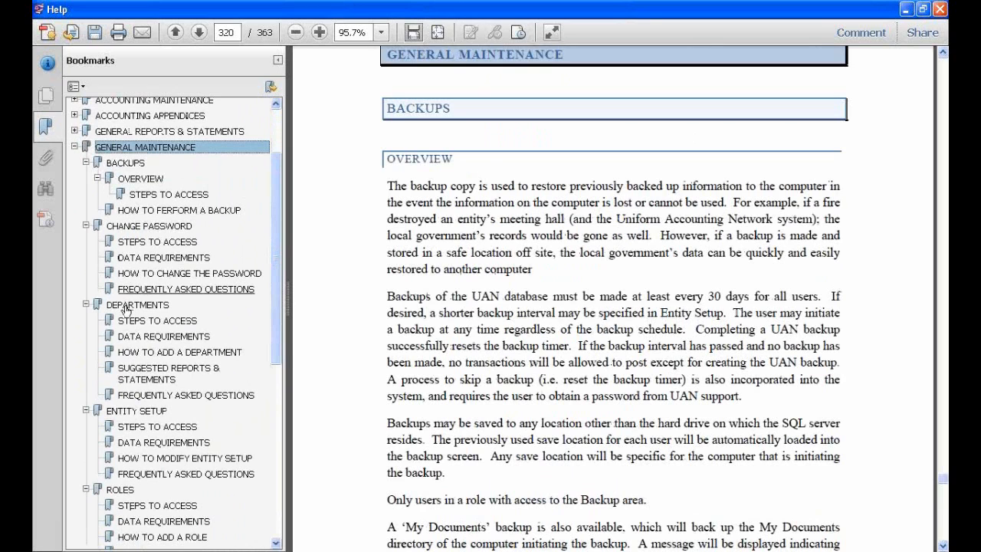
pyautogui.click(142, 412)
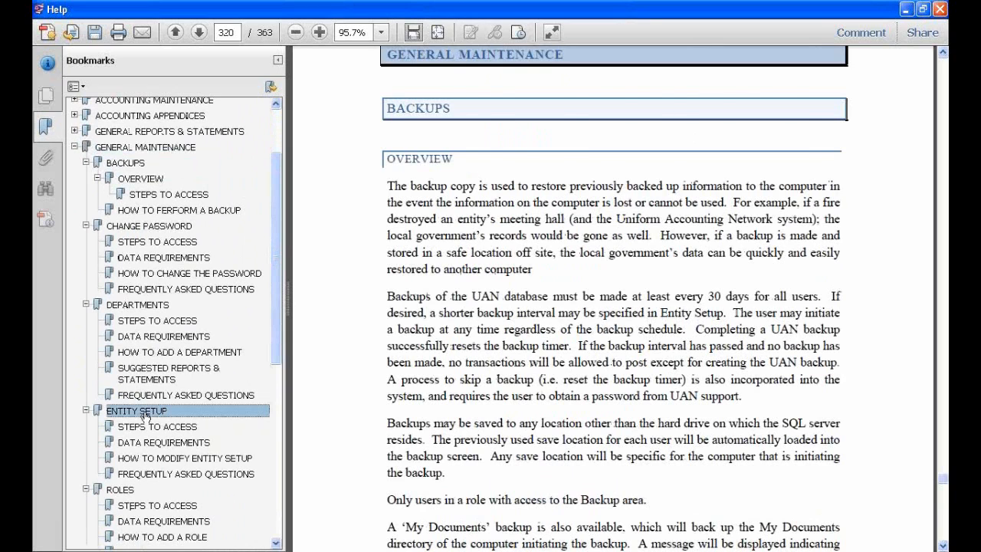
pyautogui.scroll(-10, 563, 321)
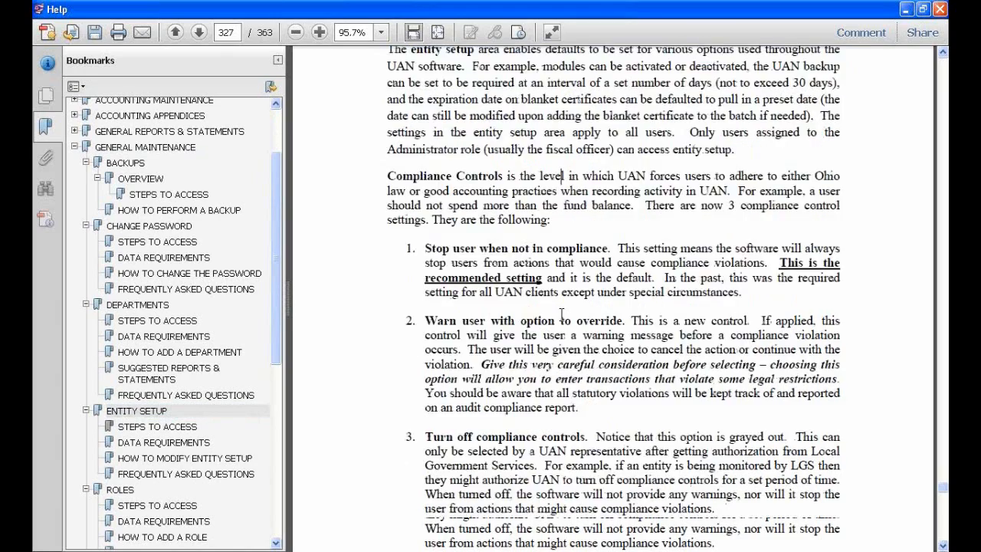
pyautogui.scroll(-20, 565, 321)
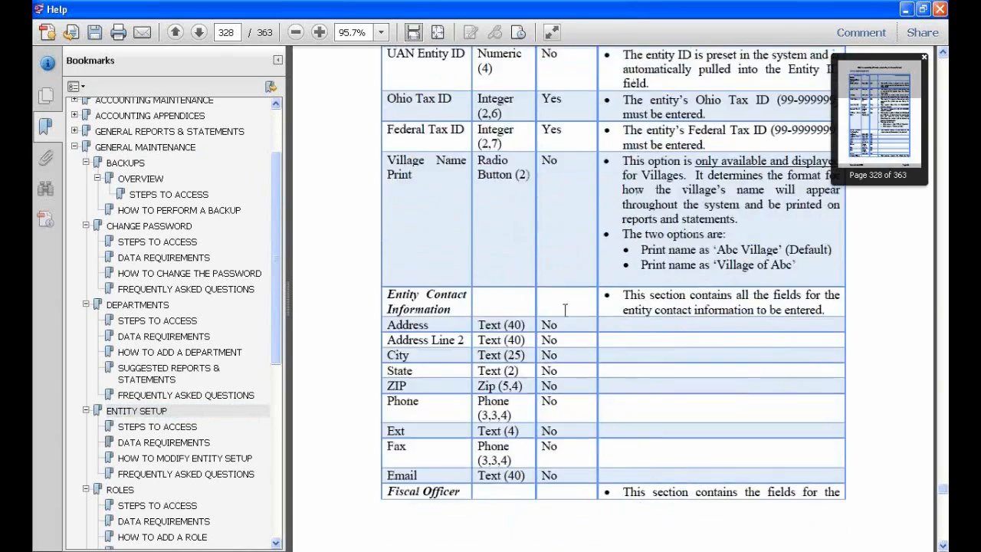
pyautogui.scroll(-20, 562, 308)
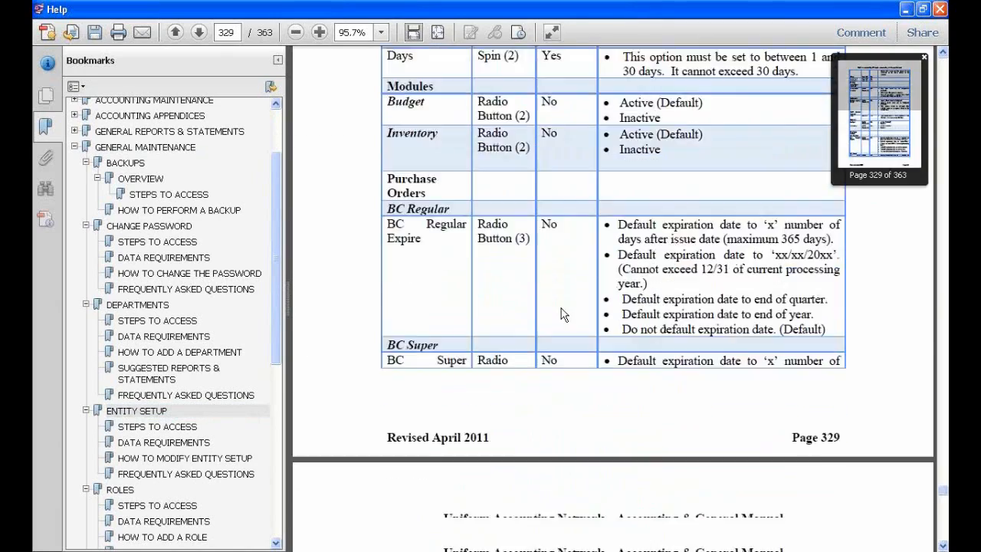
pyautogui.scroll(-20, 560, 304)
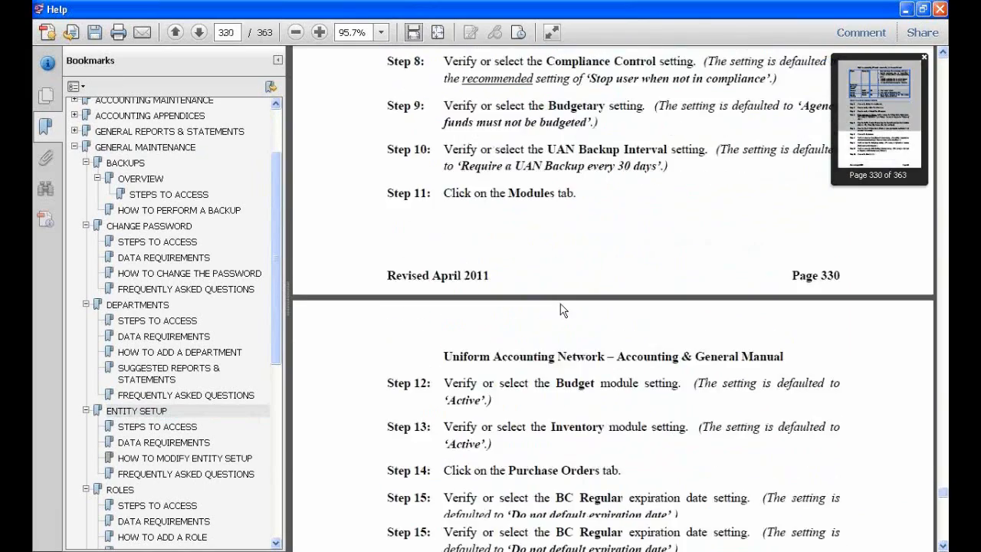
pyautogui.scroll(-10, 560, 301)
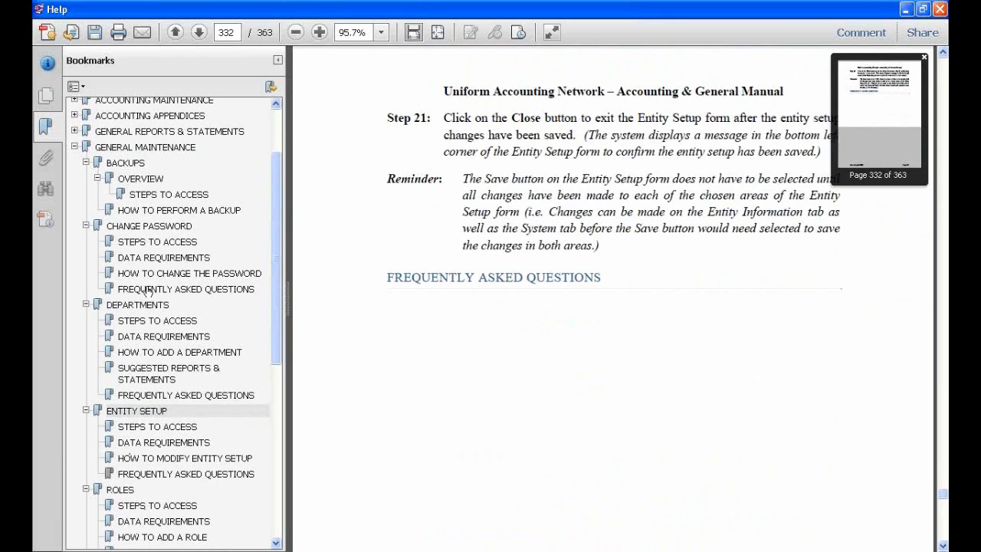
# Step: View the manual's Change Password and User Preferences sections, dismiss the page preview, and close the manual
pyautogui.click(123, 227)
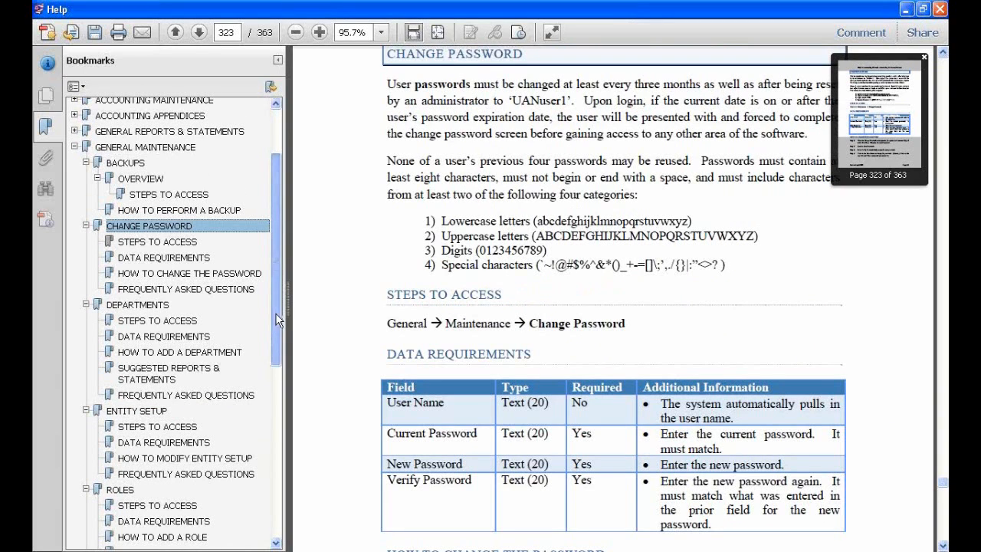
pyautogui.moveTo(275, 313); pyautogui.dragTo(249, 408)
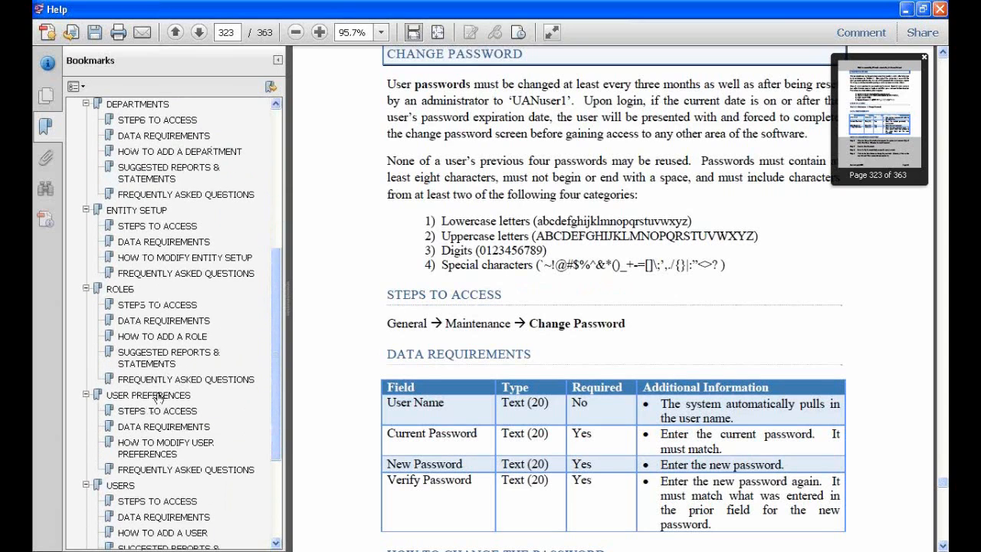
pyautogui.click(188, 396)
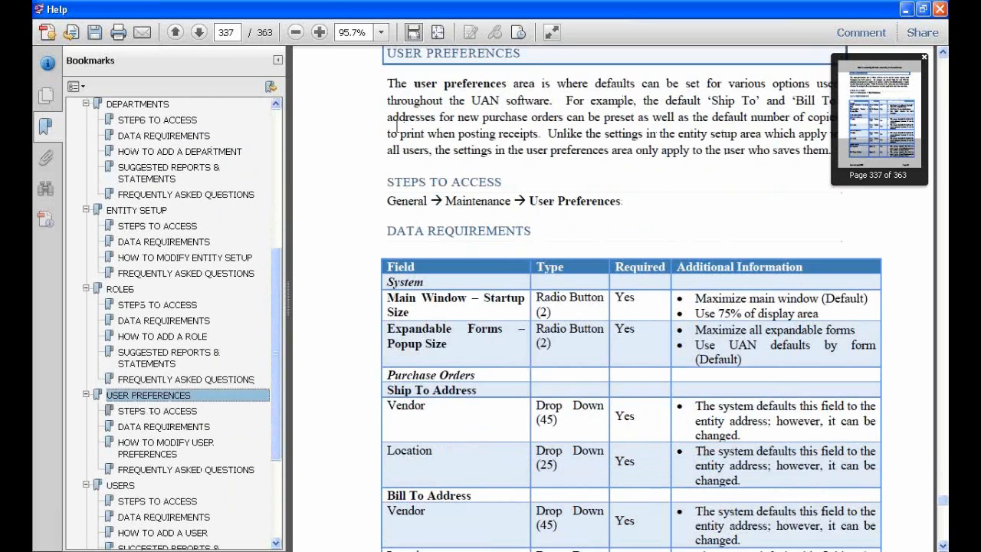
pyautogui.click(925, 59)
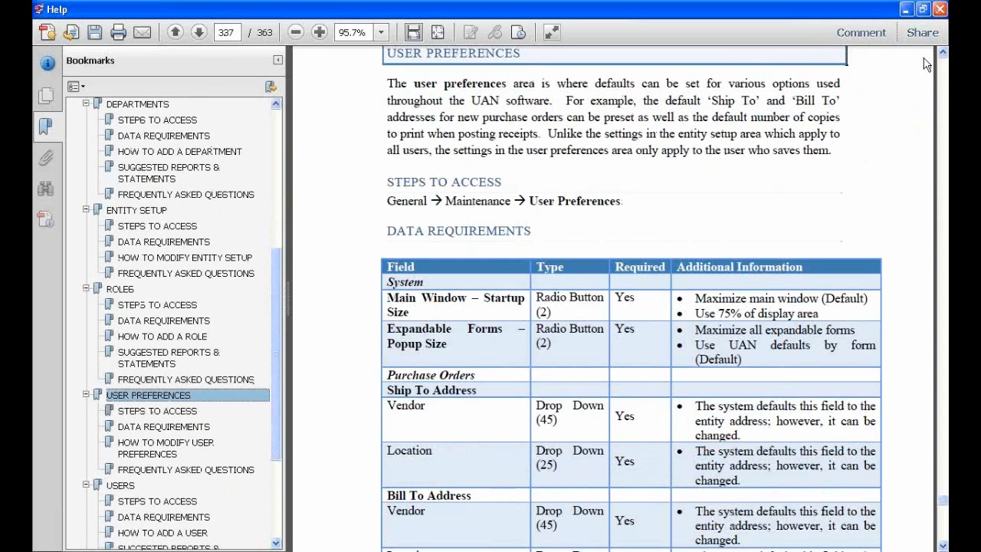
pyautogui.click(942, 10)
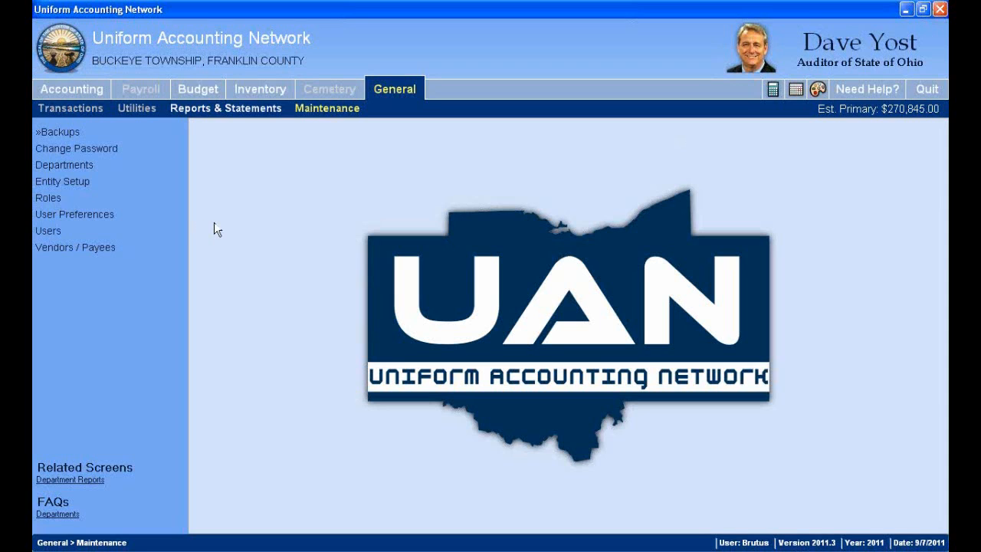
# Step: Switch to the New Client Handbook in Adobe Reader, review Exercise 1's Assistant 1 entry, and minimize the handbook
pyautogui.click(67, 549)
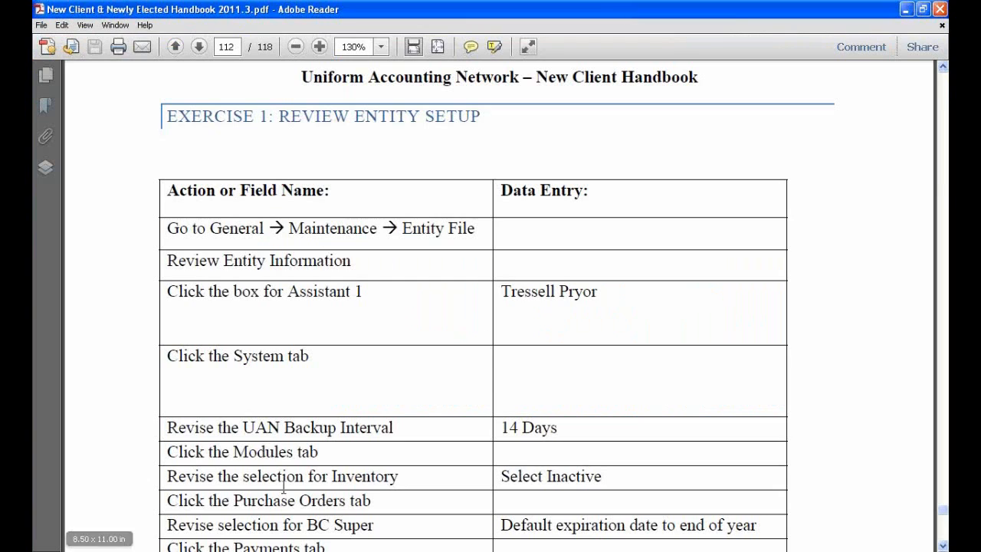
pyautogui.scroll(-1, 288, 481)
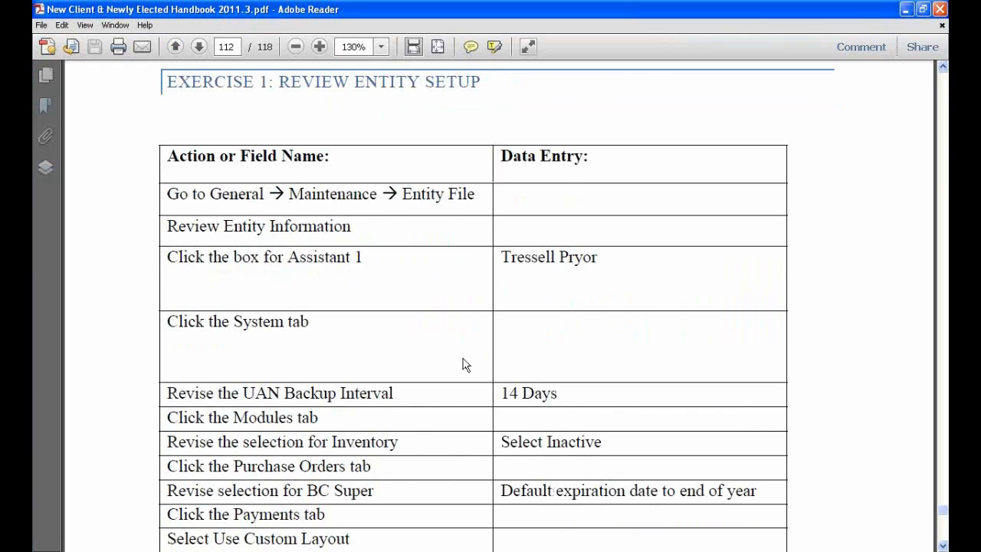
pyautogui.moveTo(288, 256); pyautogui.dragTo(363, 257)
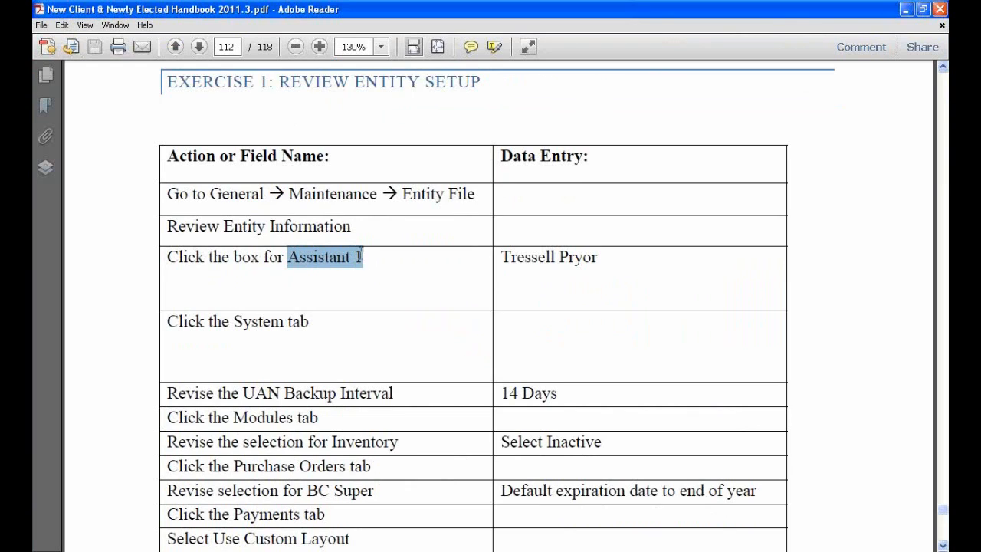
pyautogui.click(597, 252)
pyautogui.moveTo(596, 253); pyautogui.dragTo(503, 257)
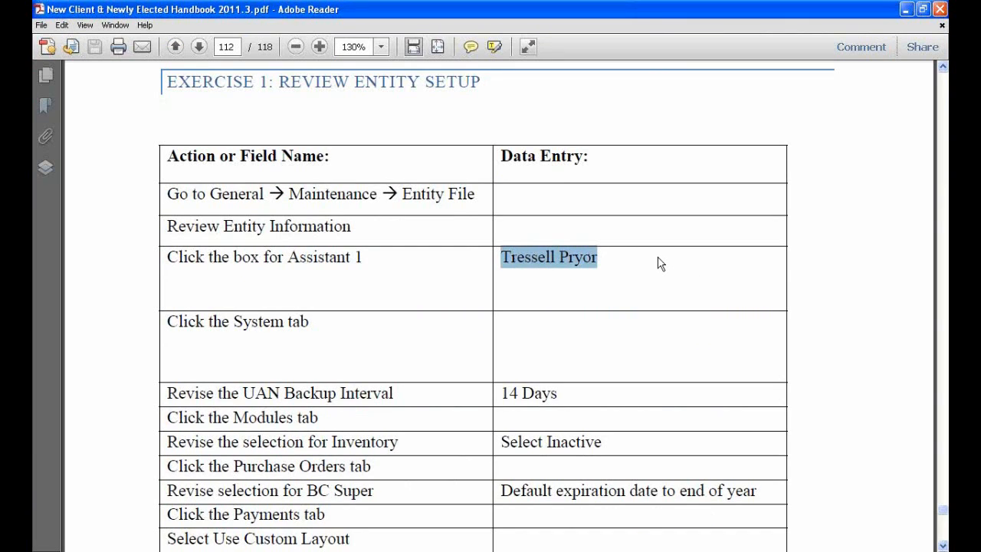
pyautogui.click(907, 11)
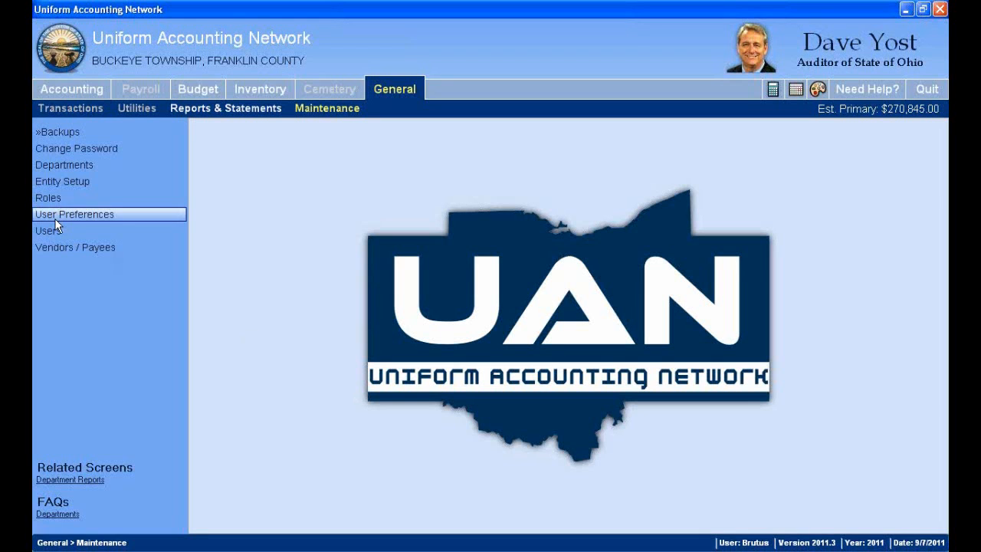
# Step: Open Entity Setup, look through its System, Modules, Purchase Orders and Payments settings, and save the form
pyautogui.click(78, 180)
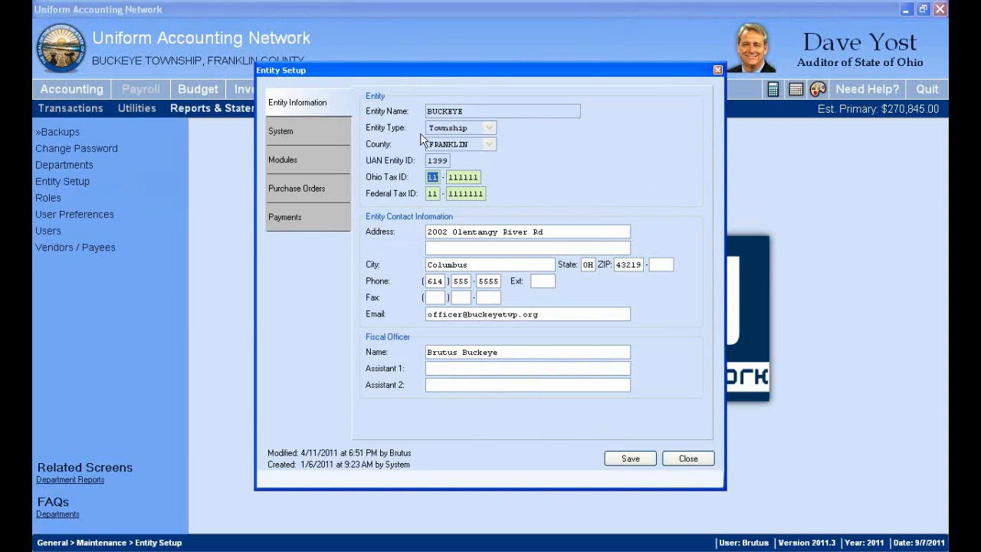
pyautogui.moveTo(476, 72); pyautogui.dragTo(471, 35)
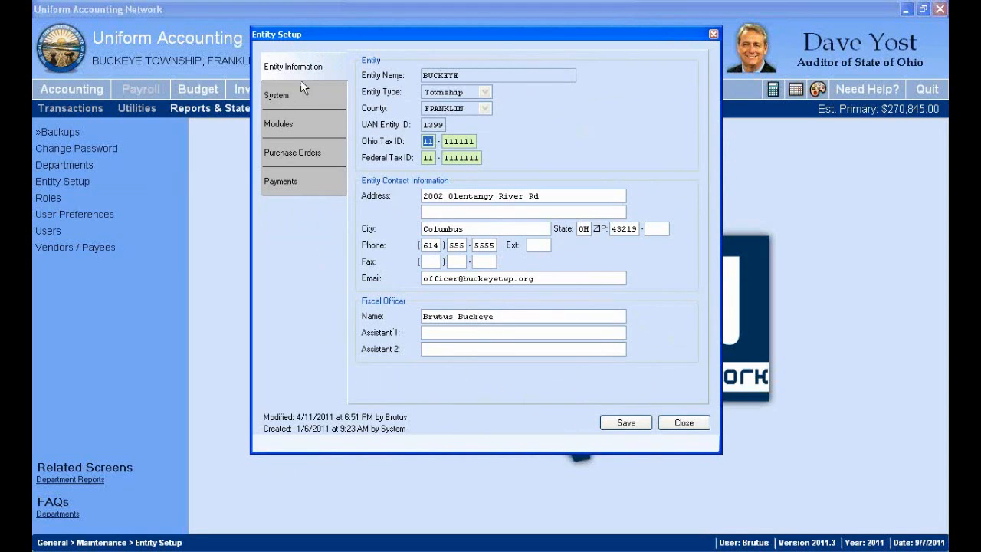
pyautogui.click(291, 104)
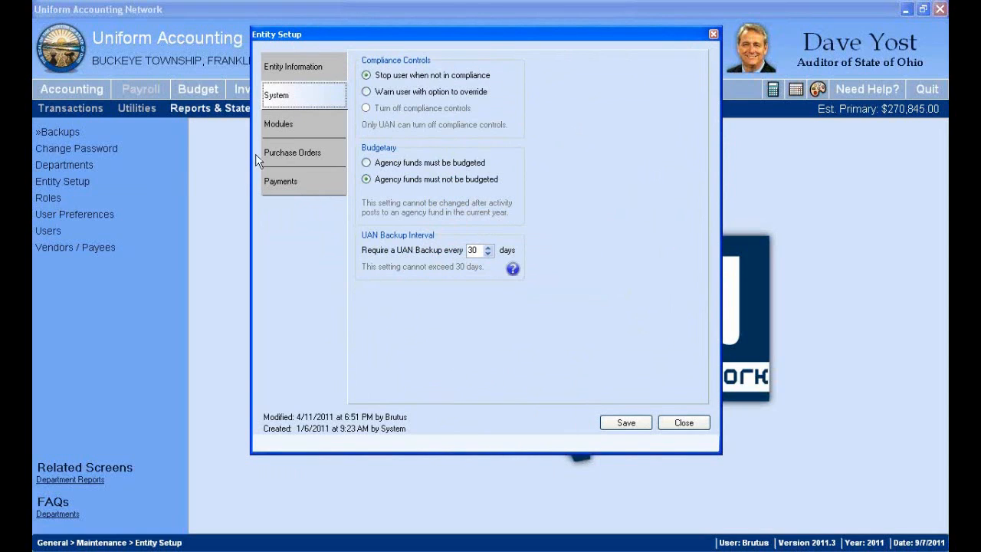
pyautogui.click(299, 128)
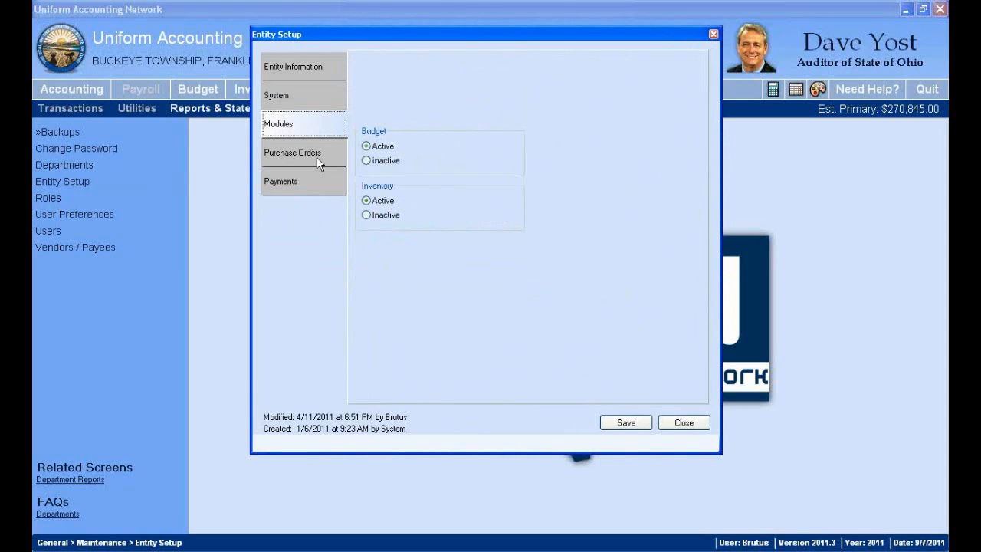
pyautogui.click(304, 156)
pyautogui.click(301, 184)
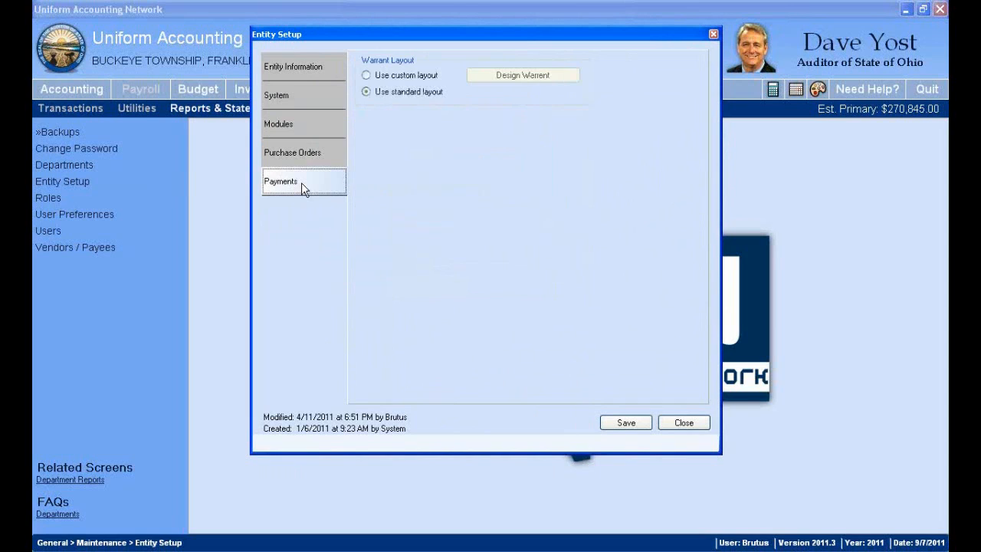
pyautogui.click(304, 153)
pyautogui.click(297, 183)
pyautogui.click(293, 154)
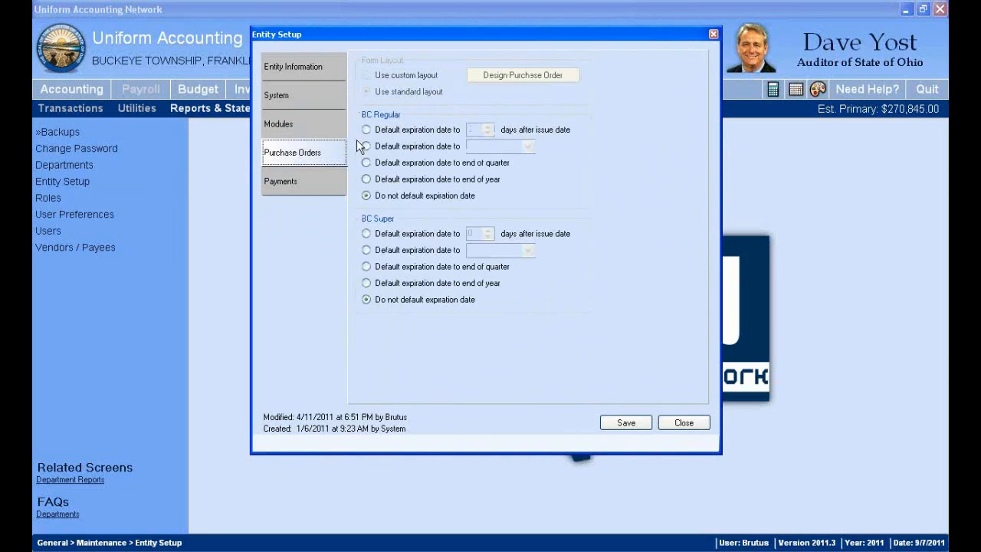
pyautogui.click(633, 424)
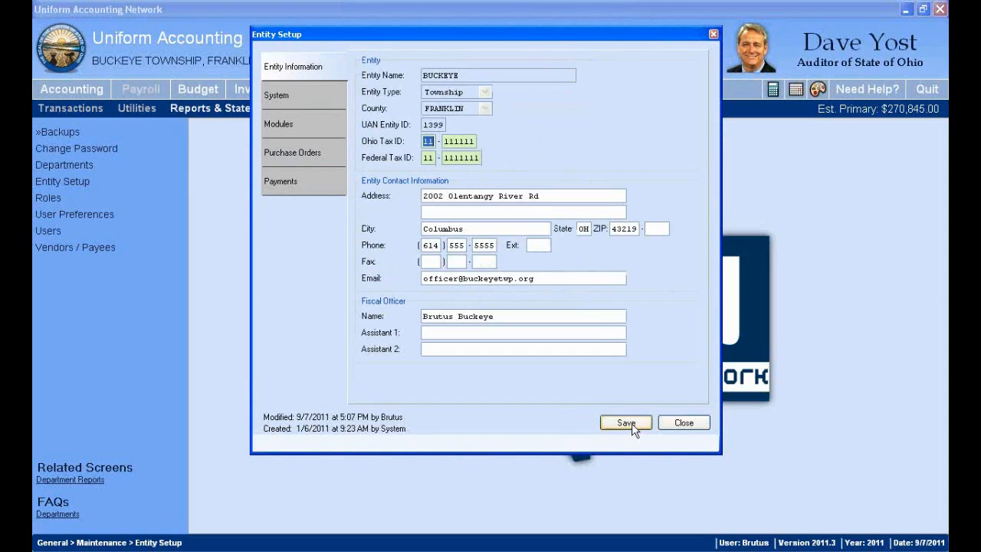
# Step: Review the entity name, UAN entity ID and Ohio tax ID fields in the Entity Information section
pyautogui.click(287, 67)
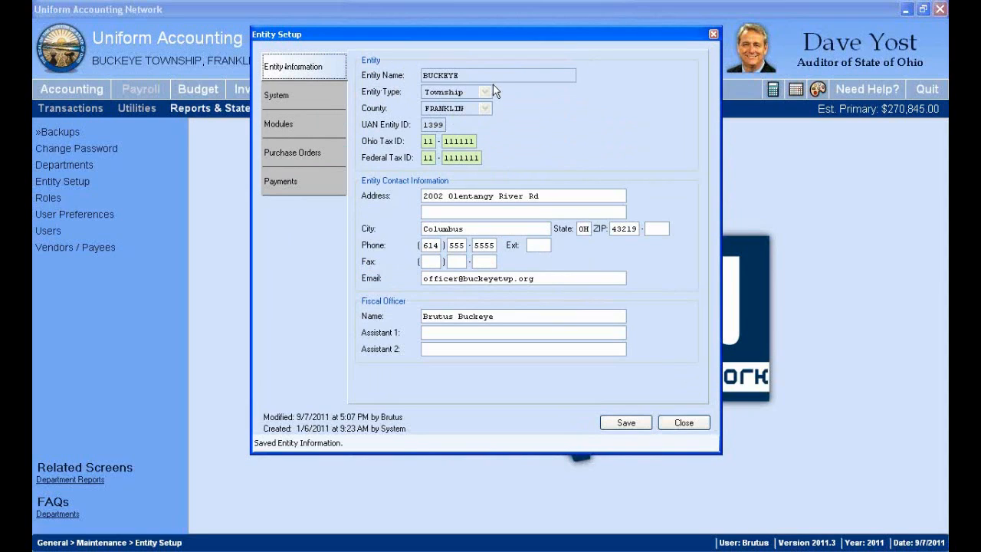
pyautogui.click(451, 75)
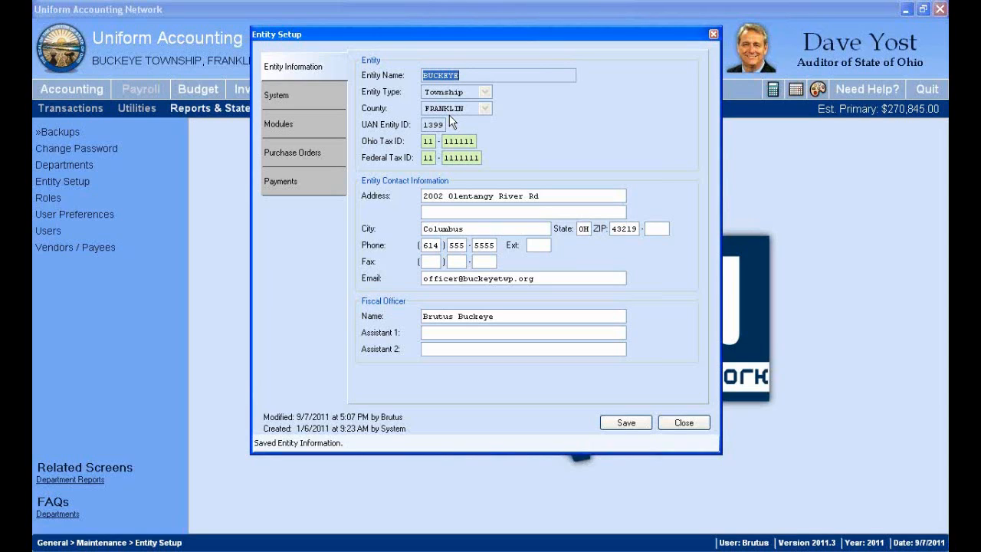
pyautogui.doubleClick(434, 124)
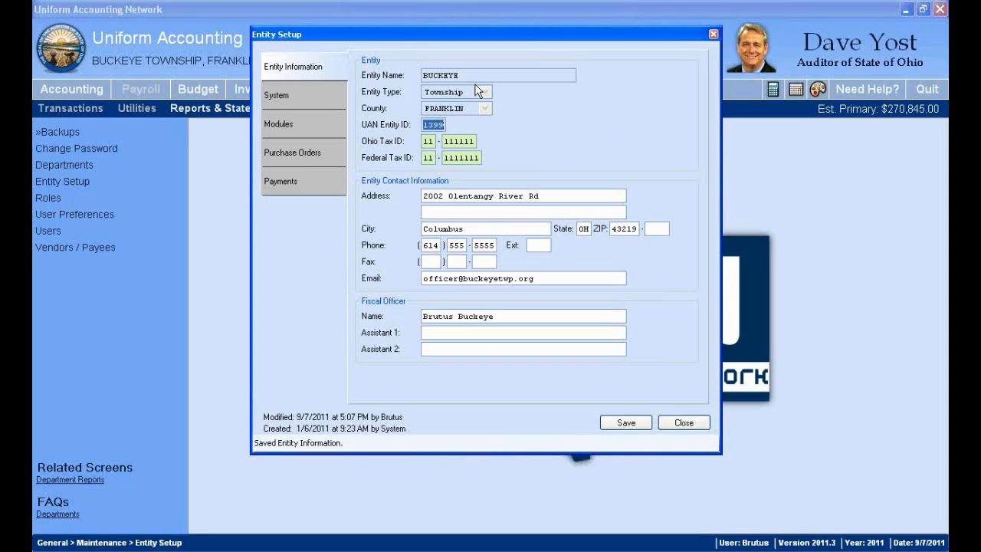
pyautogui.moveTo(619, 29); pyautogui.dragTo(643, 15)
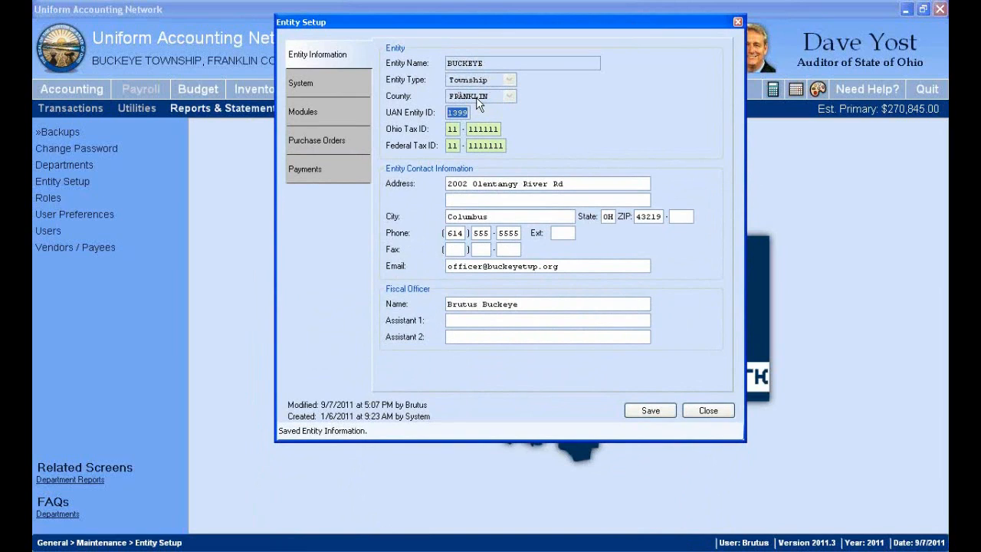
pyautogui.click(470, 63)
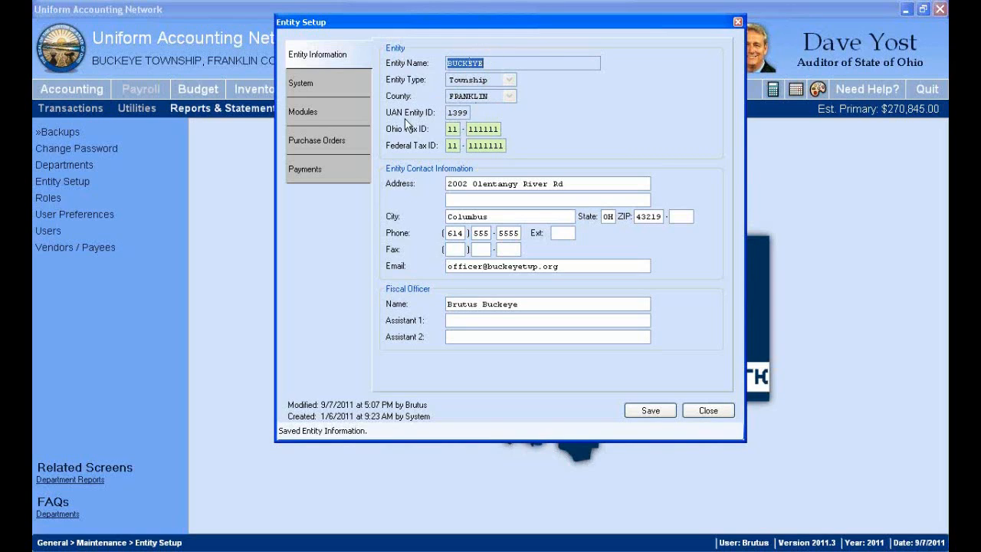
pyautogui.click(462, 113)
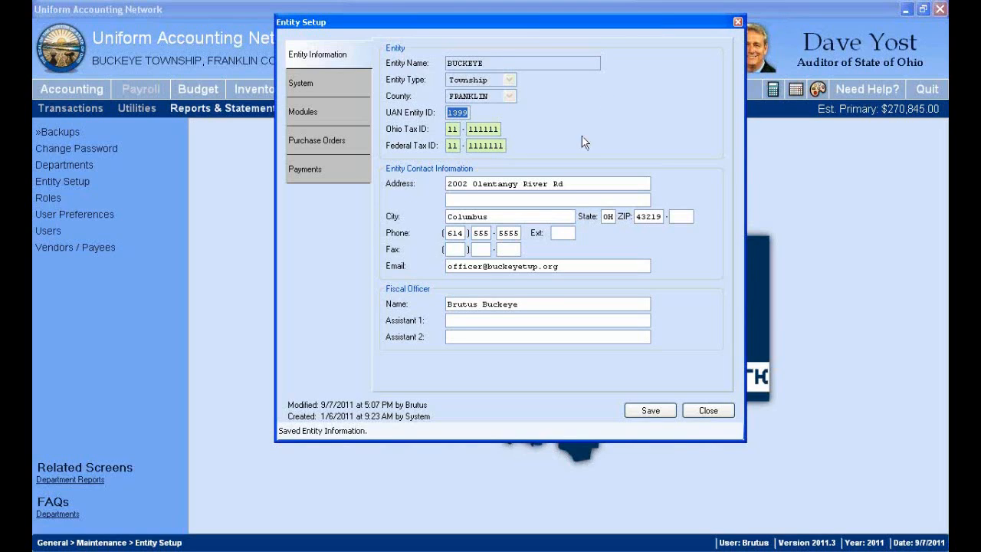
pyautogui.click(484, 129)
pyautogui.doubleClick(458, 112)
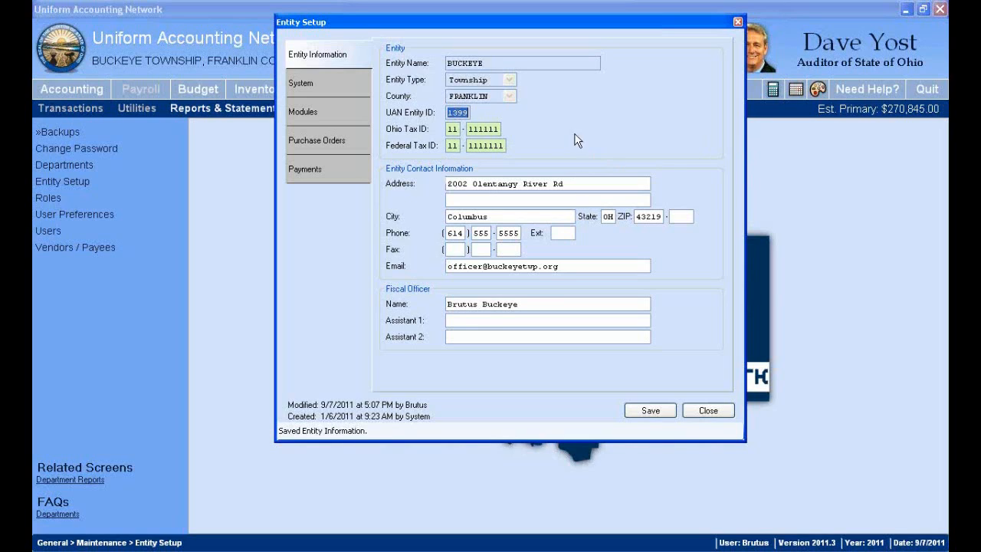
# Step: Review the Ohio tax ID, address and email fields of the entity
pyautogui.click(483, 129)
pyautogui.click(541, 184)
pyautogui.click(573, 268)
pyautogui.doubleClick(567, 267)
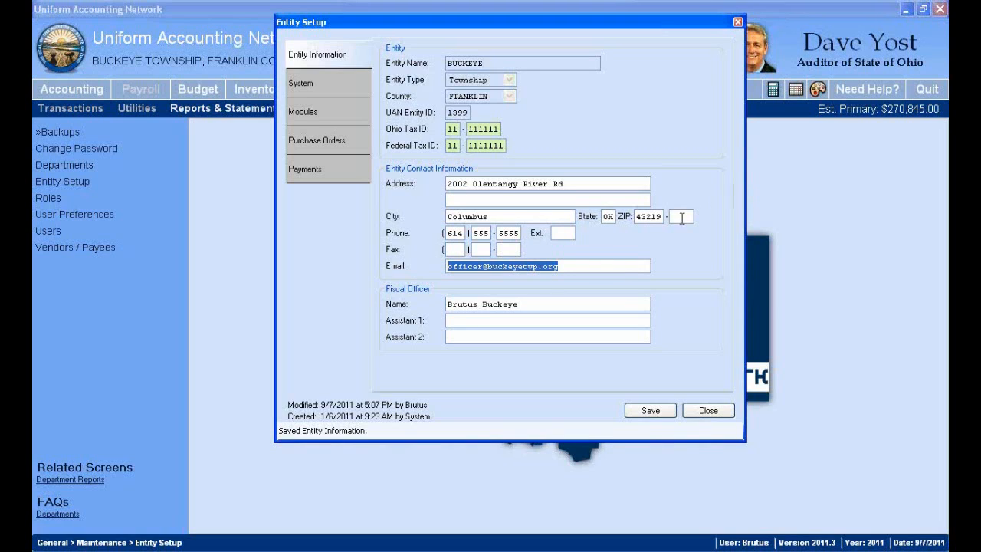
# Step: Enter the assistant's name in the Fiscal Officer's Assistant 1 field and save the entity information
pyautogui.click(569, 267)
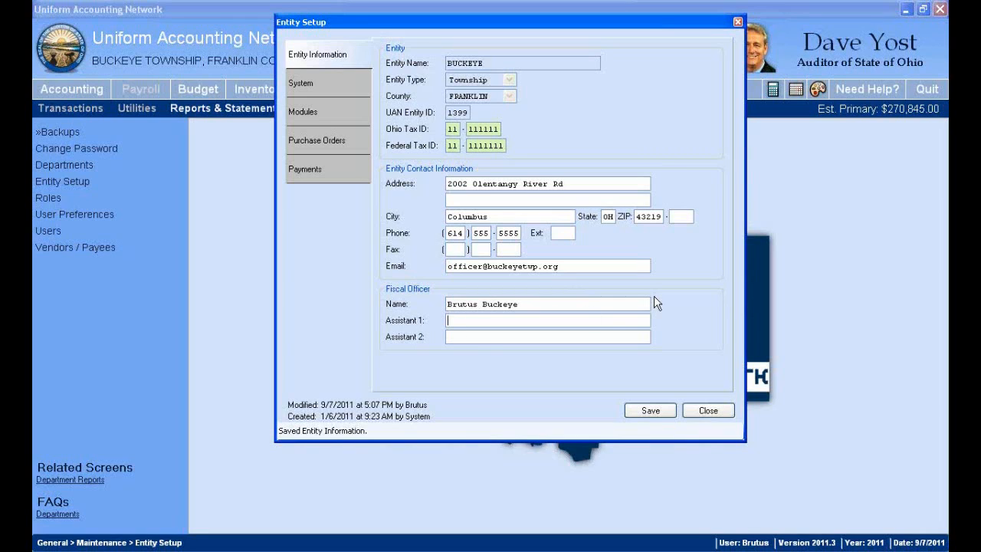
pyautogui.press('Tab')
pyautogui.write('Tressel, Pryer')
pyautogui.click(645, 412)
# Step: Open the System settings of Entity Setup and bring up the Township Chart of Accounts in the help manual's accounting appendices
pyautogui.click(301, 85)
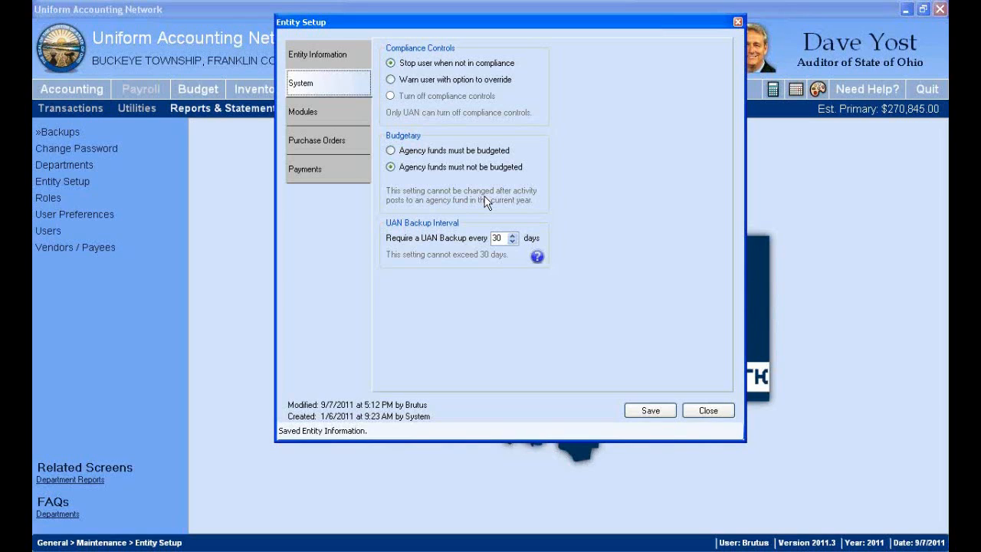
pyautogui.click(854, 97)
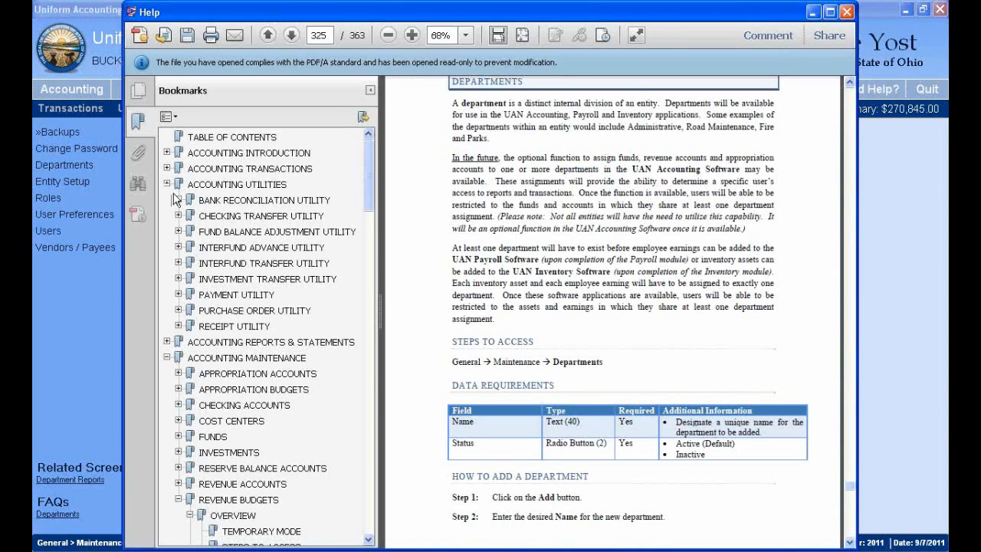
pyautogui.click(166, 184)
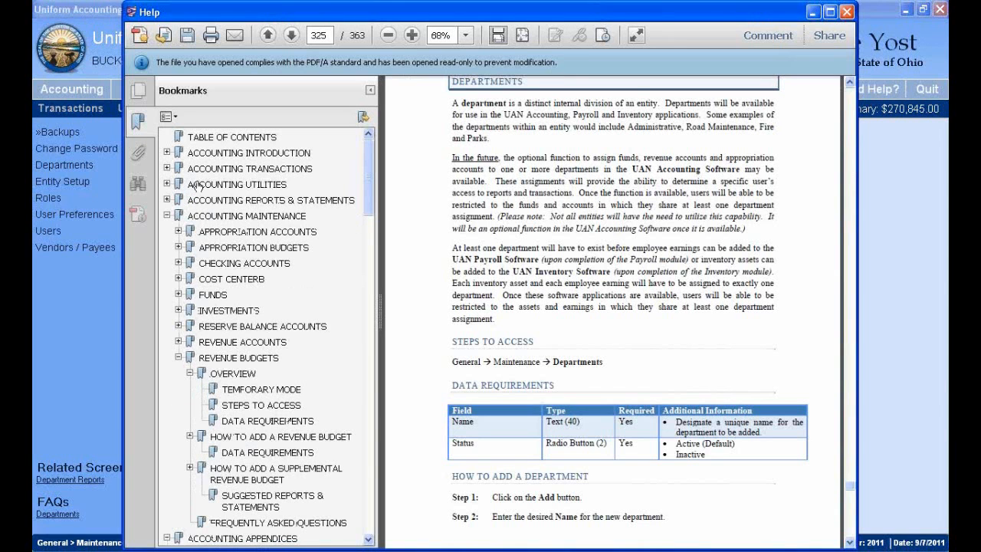
pyautogui.click(166, 216)
pyautogui.click(246, 233)
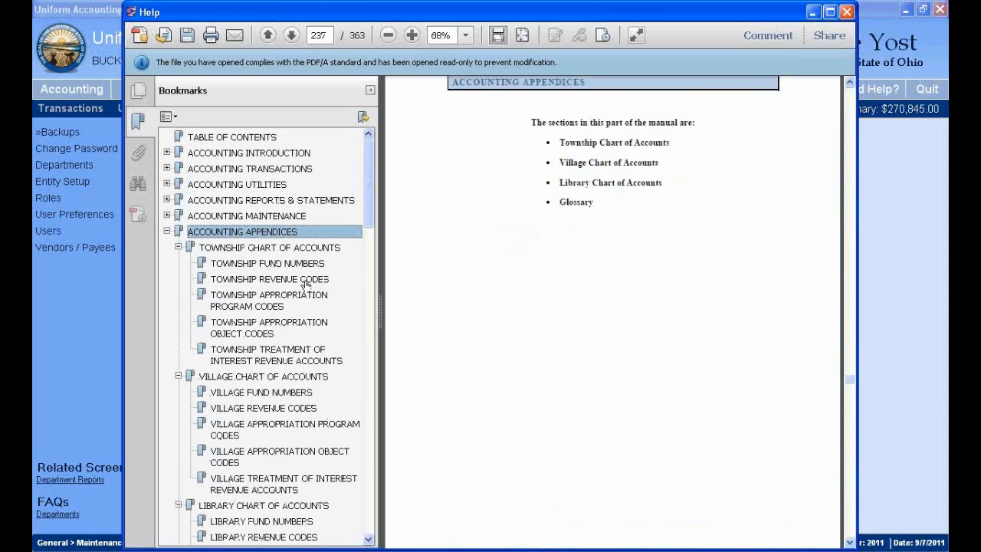
pyautogui.click(294, 249)
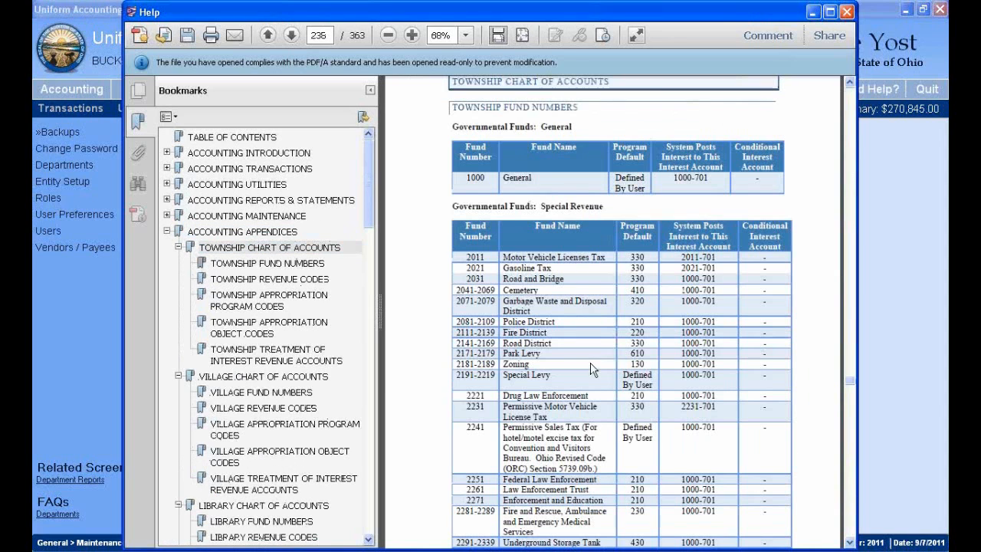
# Step: Review the township fund numbers through the Fiduciary Funds table, highlight the Agency fund name, and close the help manual
pyautogui.scroll(-10, 589, 362)
pyautogui.scroll(-6, 588, 362)
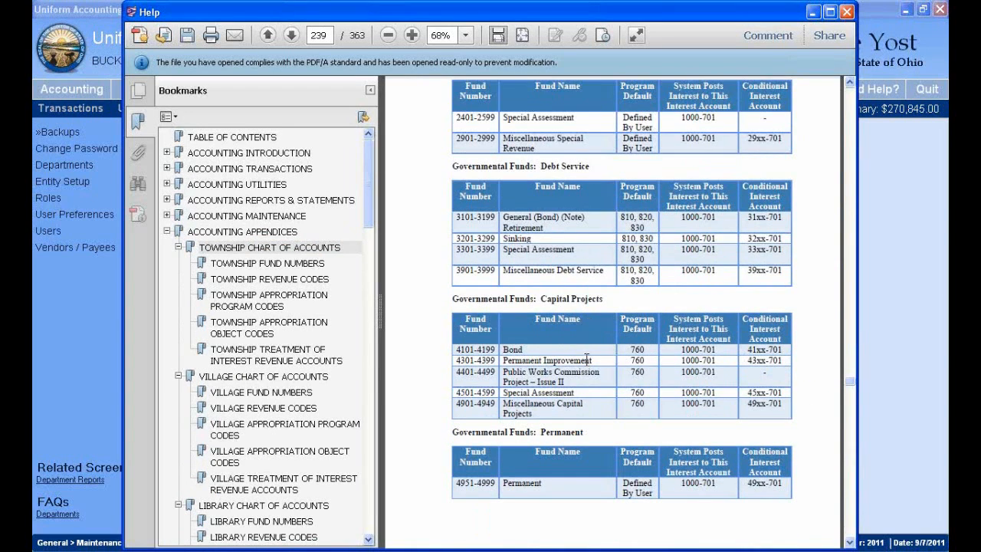
pyautogui.scroll(-2, 587, 360)
pyautogui.scroll(-6, 585, 362)
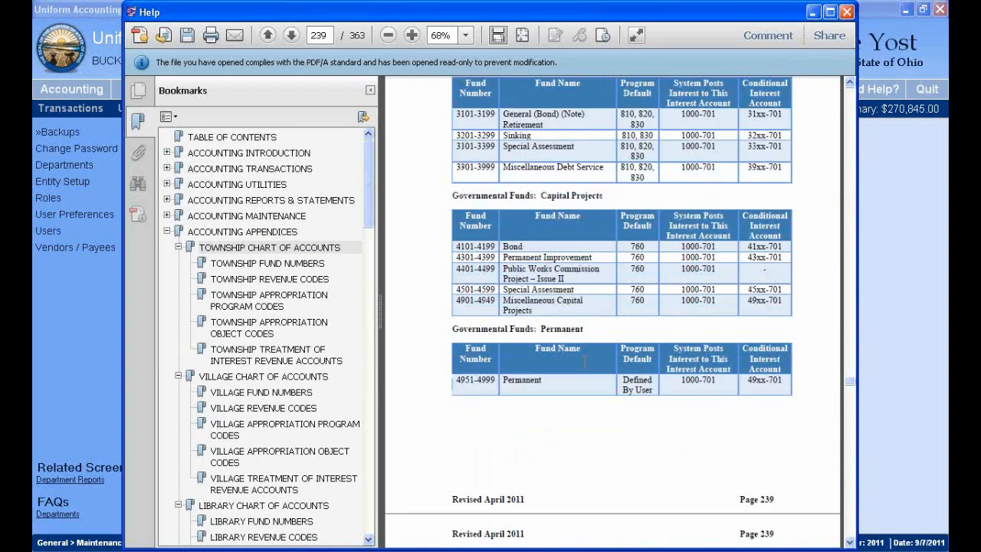
pyautogui.scroll(3, 580, 368)
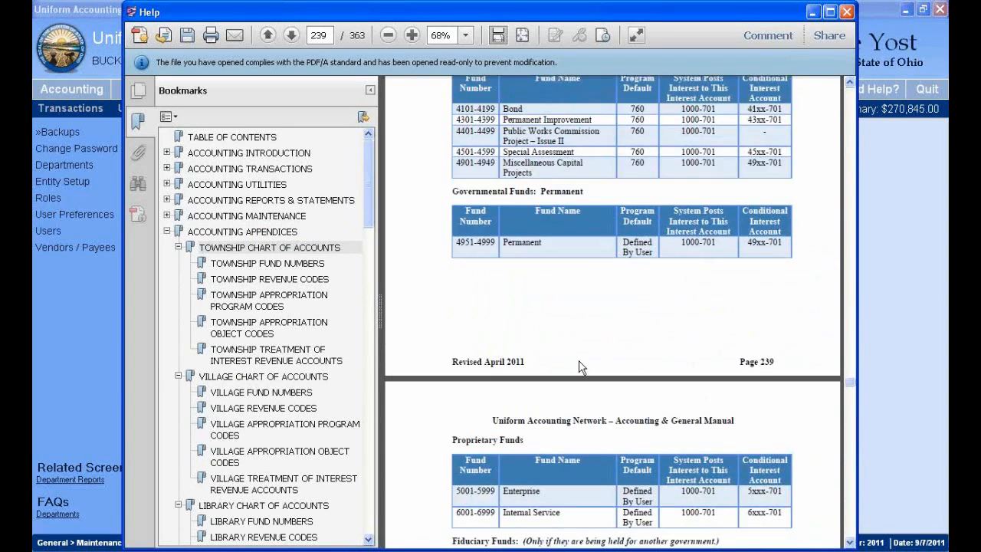
pyautogui.scroll(-3, 581, 367)
pyautogui.scroll(-5, 581, 366)
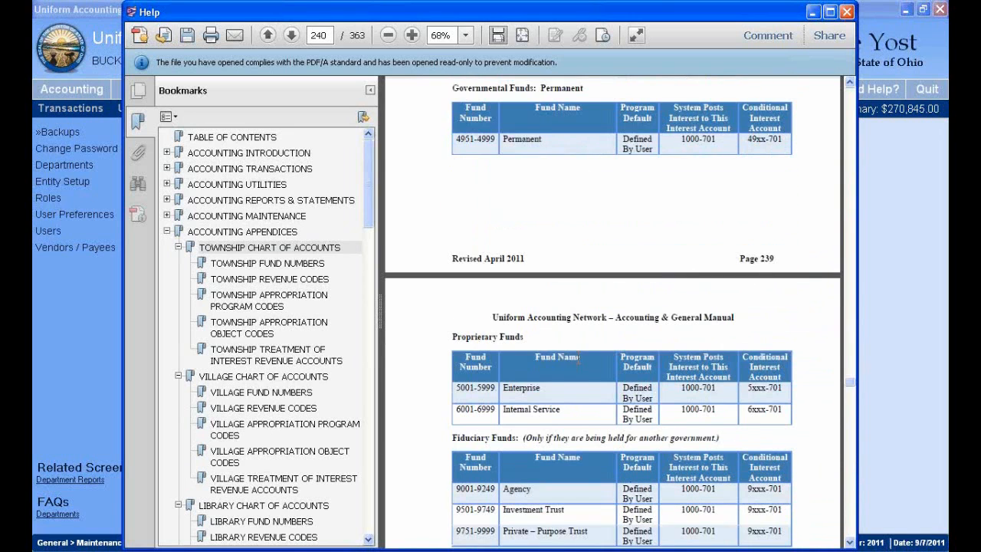
pyautogui.doubleClick(684, 11)
pyautogui.click(50, 61)
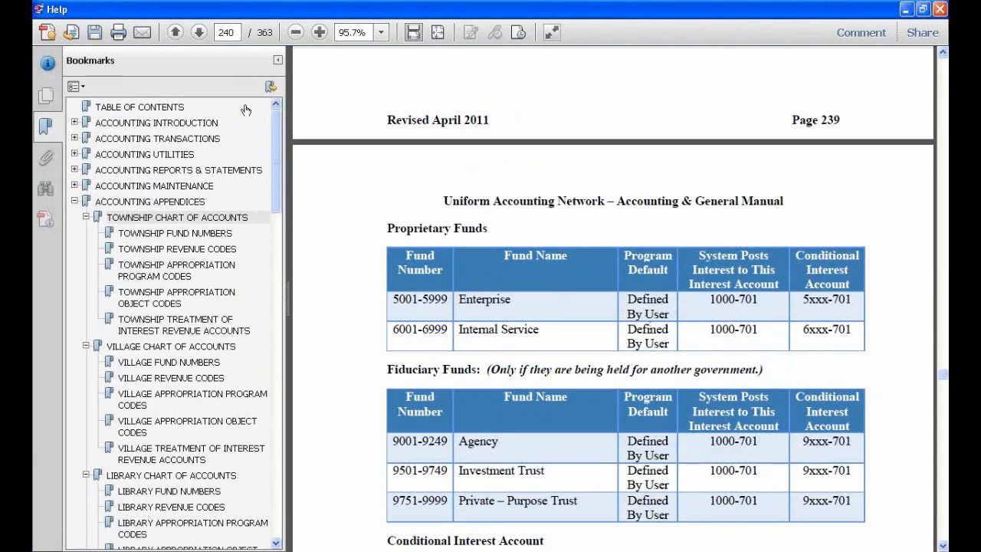
pyautogui.scroll(-6, 530, 402)
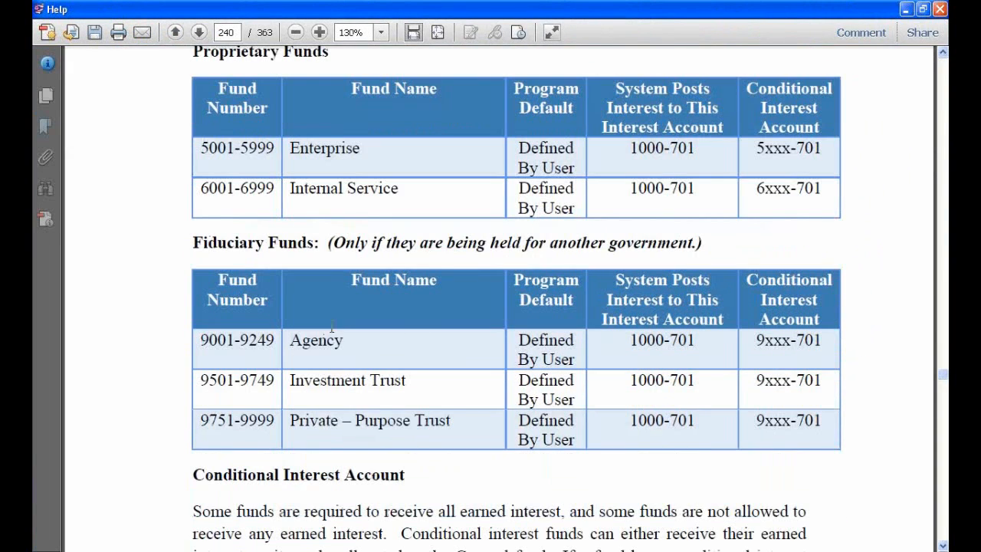
pyautogui.moveTo(347, 339); pyautogui.dragTo(290, 340)
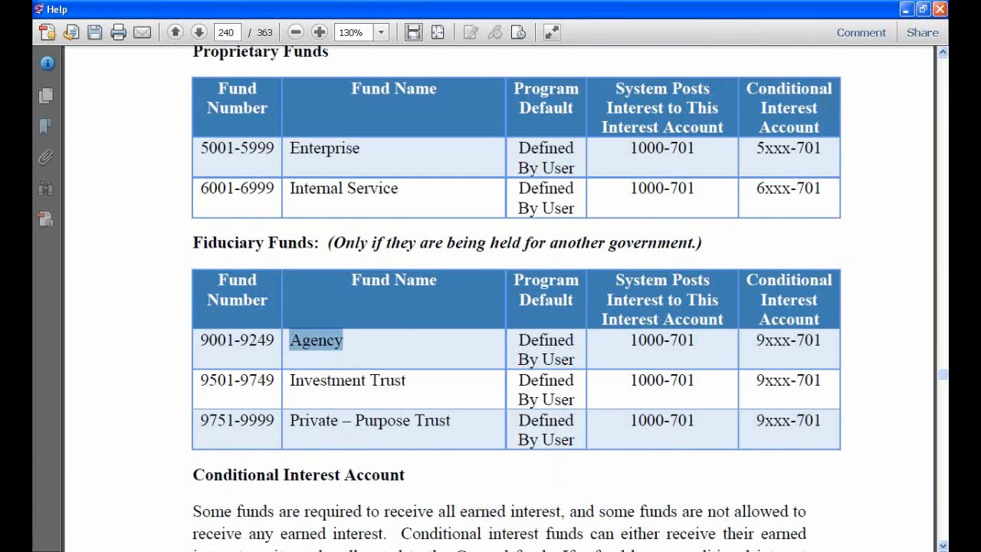
pyautogui.click(940, 10)
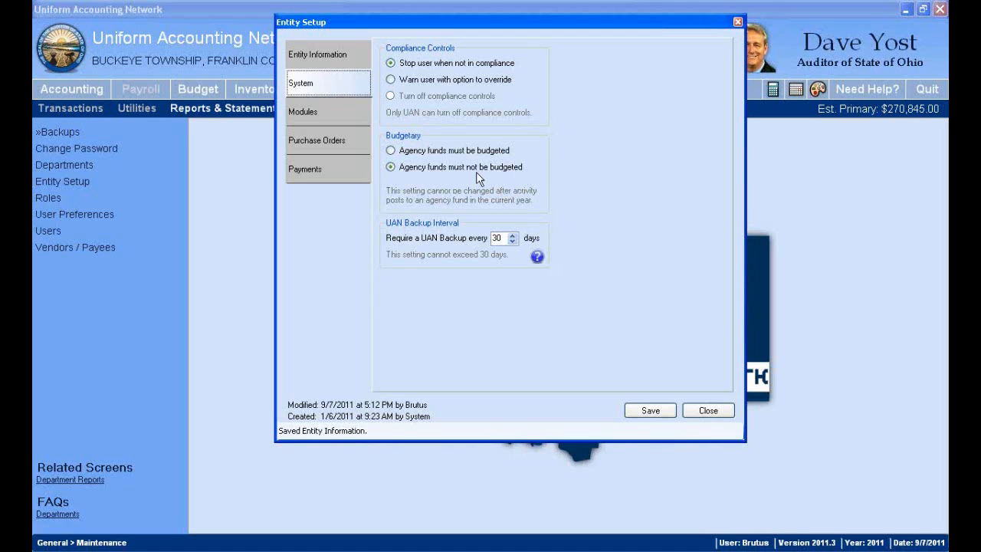
# Step: Switch the Budgetary setting to agency funds must be budgeted, and restore it to agency funds must not be budgeted
pyautogui.click(393, 151)
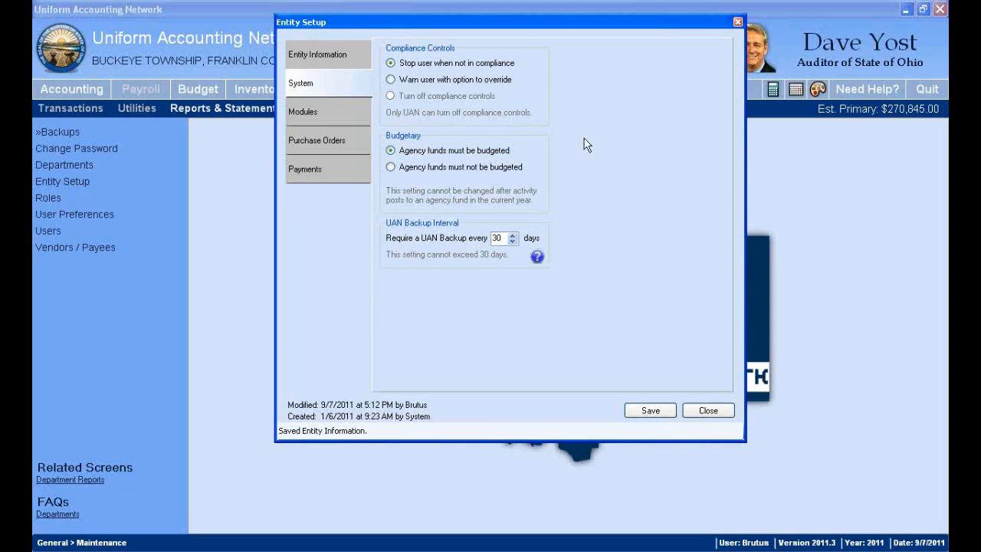
pyautogui.click(392, 168)
pyautogui.click(391, 151)
pyautogui.click(392, 168)
# Step: Set the required UAN backup interval to 14 days and move the Entity Setup window aside
pyautogui.click(513, 235)
pyautogui.click(511, 235)
pyautogui.doubleClick(495, 238)
pyautogui.write('1')
pyautogui.click(514, 236)
pyautogui.click(514, 235)
pyautogui.click(514, 235)
pyautogui.click(515, 235)
pyautogui.click(515, 235)
pyautogui.click(515, 235)
pyautogui.moveTo(673, 25); pyautogui.dragTo(553, 20)
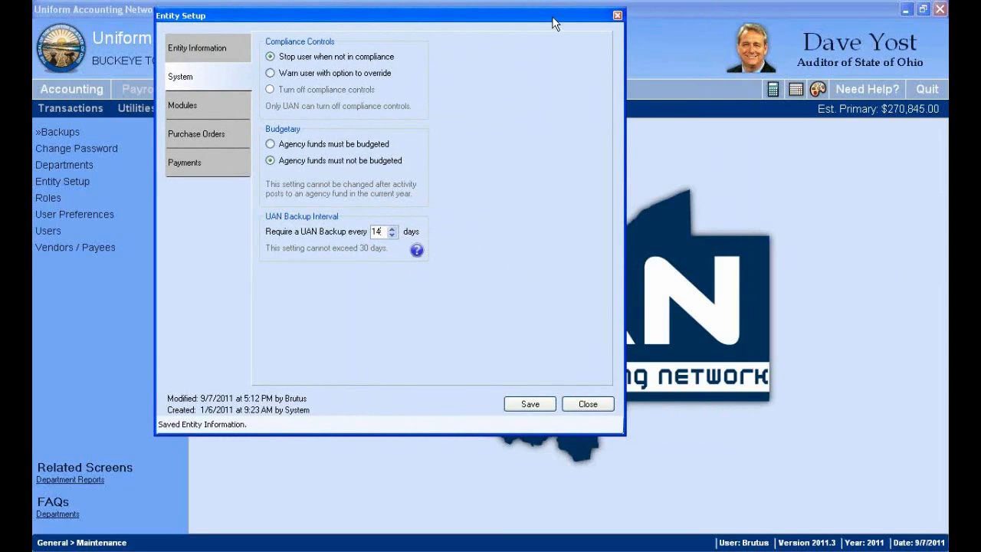
# Step: Try a UAN backup interval of 30 days and return it to 14 days
pyautogui.click(393, 228)
pyautogui.moveTo(383, 233); pyautogui.dragTo(331, 221)
pyautogui.write('30')
pyautogui.moveTo(383, 232); pyautogui.dragTo(312, 226)
pyautogui.write('14')
# Step: Open the Modules settings, look at the Budget and Accounting modules in the main window, and return to Entity Setup
pyautogui.click(197, 108)
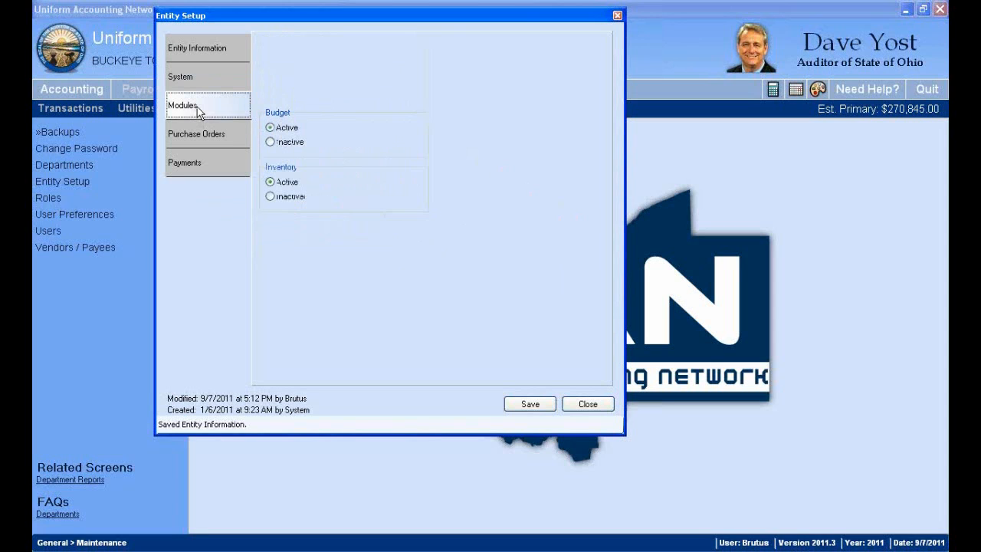
pyautogui.moveTo(399, 20); pyautogui.dragTo(621, 132)
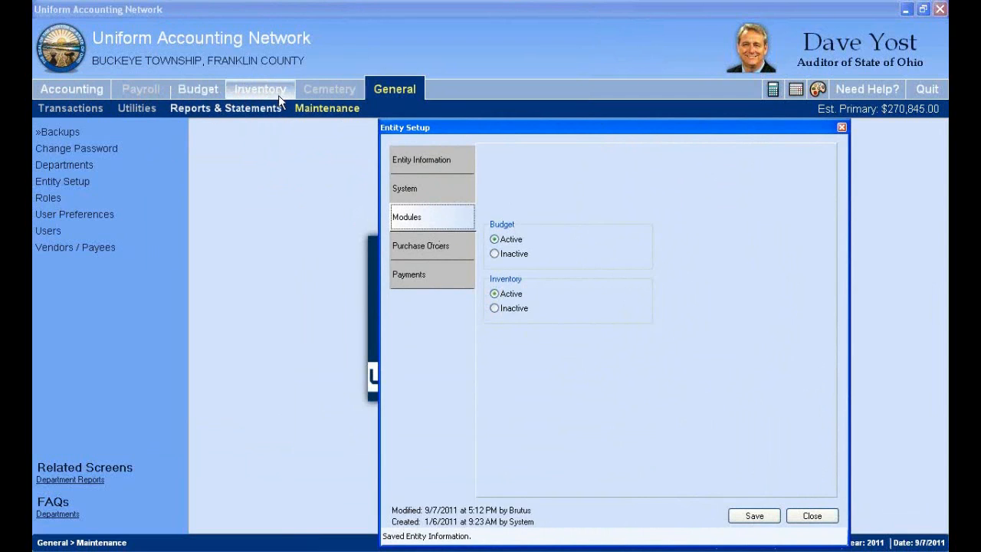
pyautogui.click(199, 92)
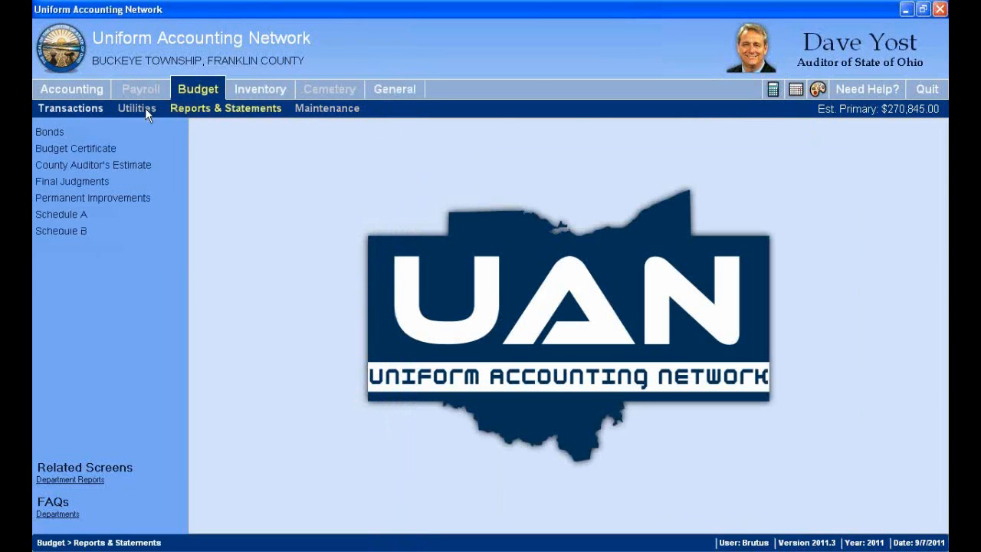
pyautogui.click(71, 108)
pyautogui.click(77, 91)
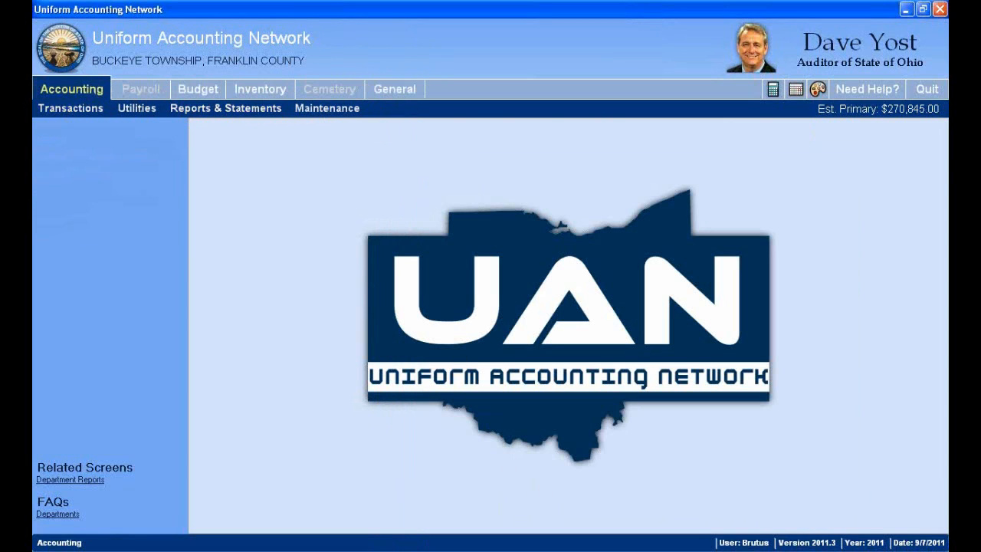
pyautogui.click(536, 551)
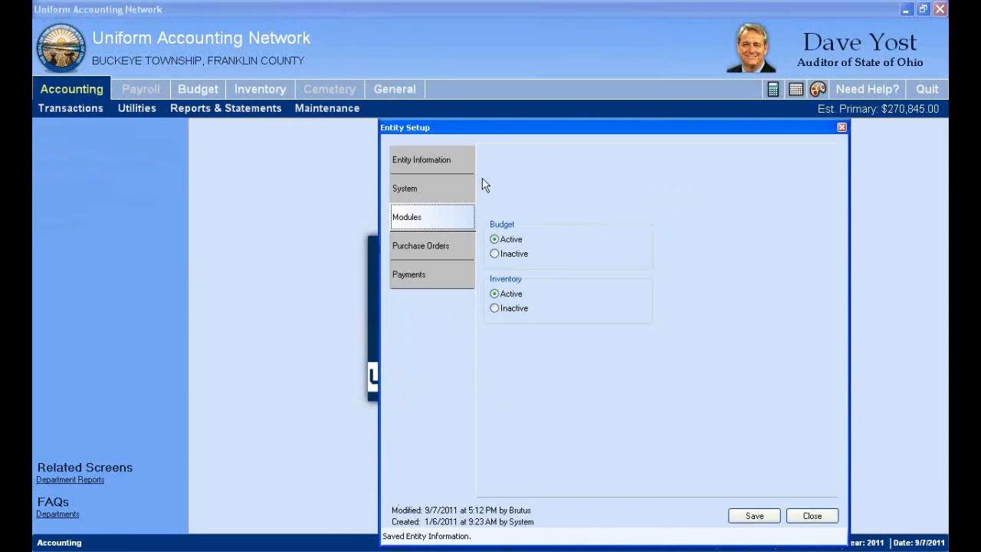
# Step: Switch the Budget and Inventory modules to Inactive, and set both back to Active
pyautogui.click(496, 256)
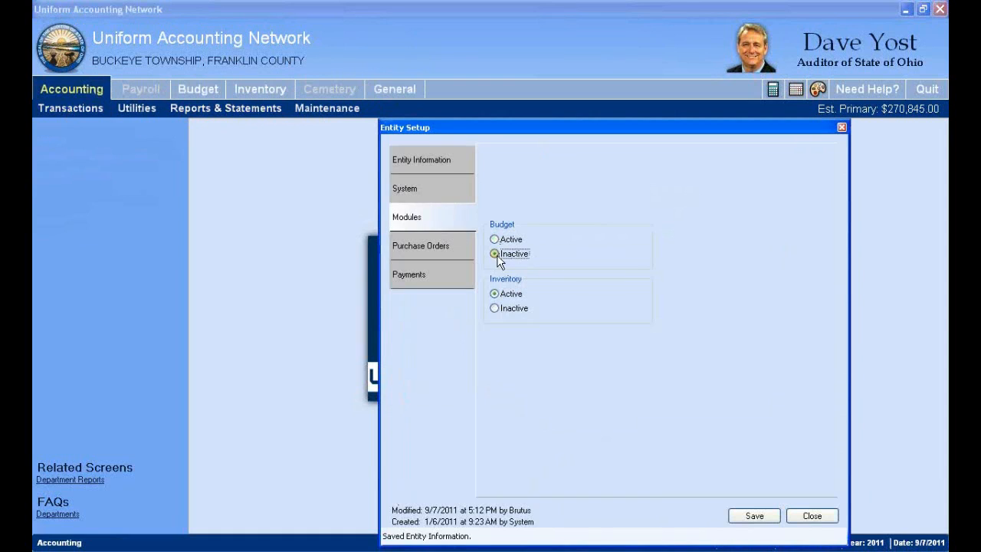
pyautogui.click(495, 308)
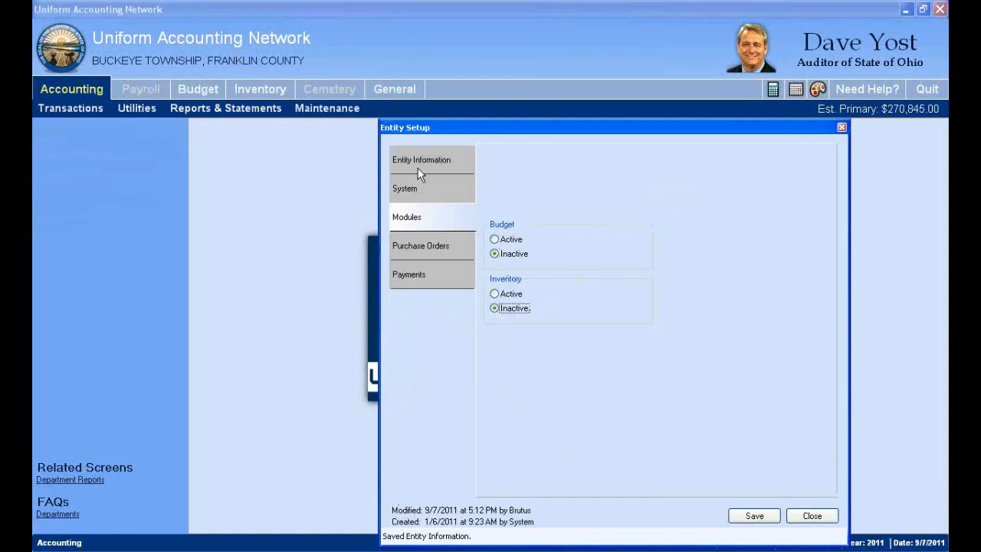
pyautogui.click(504, 240)
pyautogui.click(504, 294)
pyautogui.click(495, 241)
pyautogui.click(498, 296)
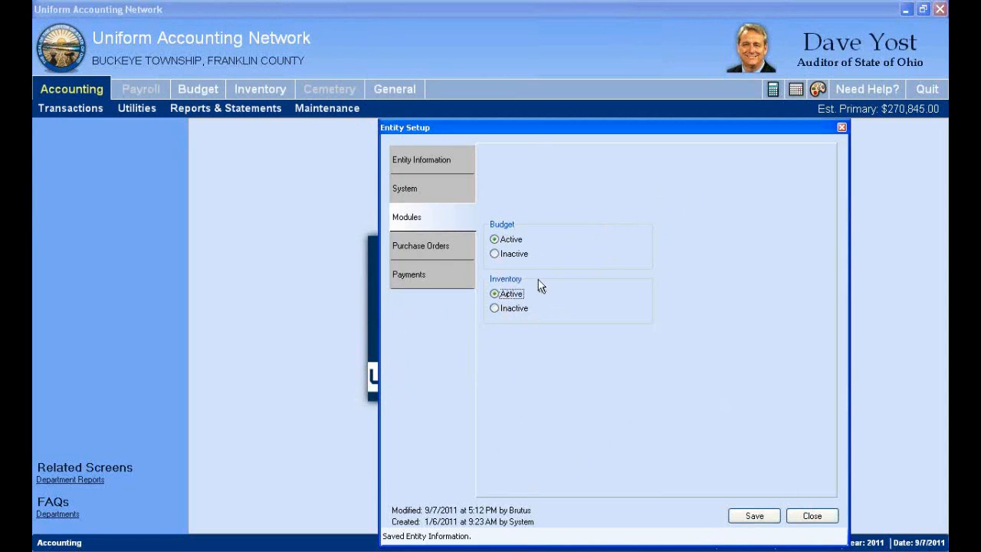
# Step: Open the Purchase Orders settings, examine the date fields on a blank BC Regular purchase order, and close the purchase order forms
pyautogui.click(431, 249)
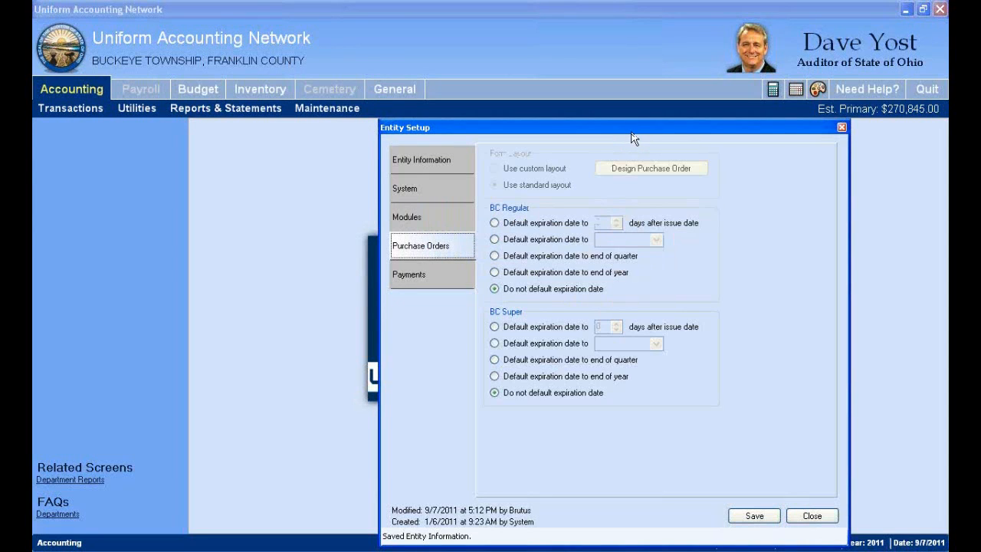
pyautogui.moveTo(627, 134); pyautogui.dragTo(589, 26)
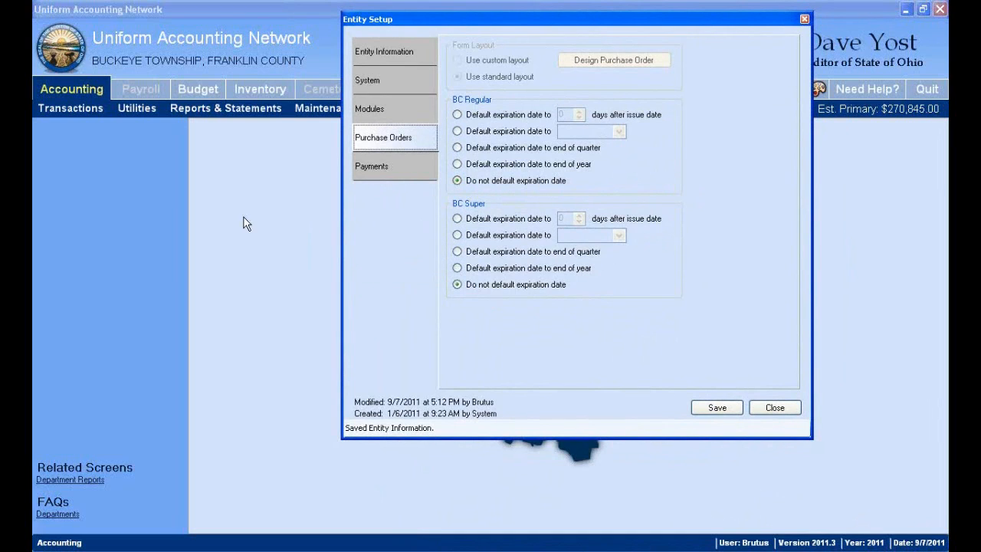
pyautogui.click(66, 91)
pyautogui.click(67, 108)
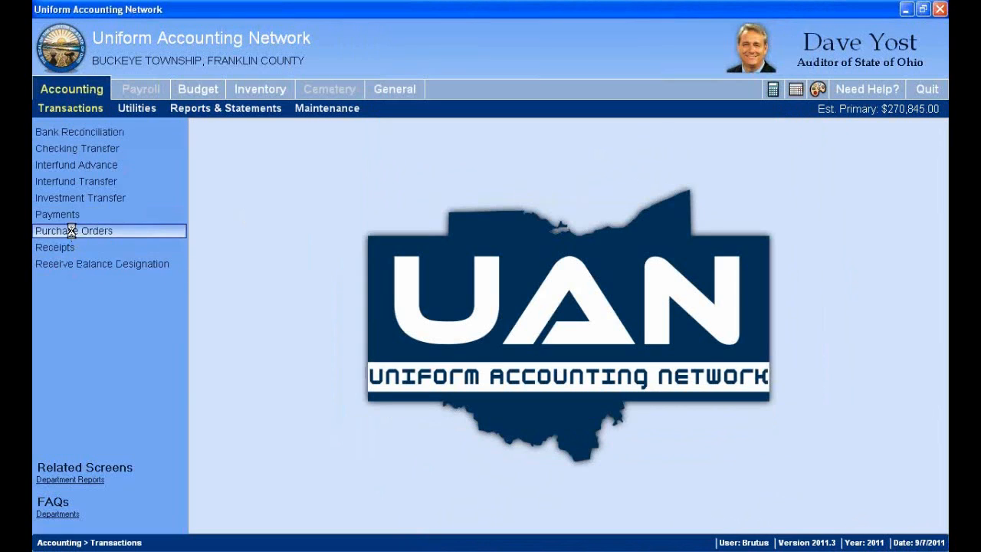
pyautogui.click(72, 230)
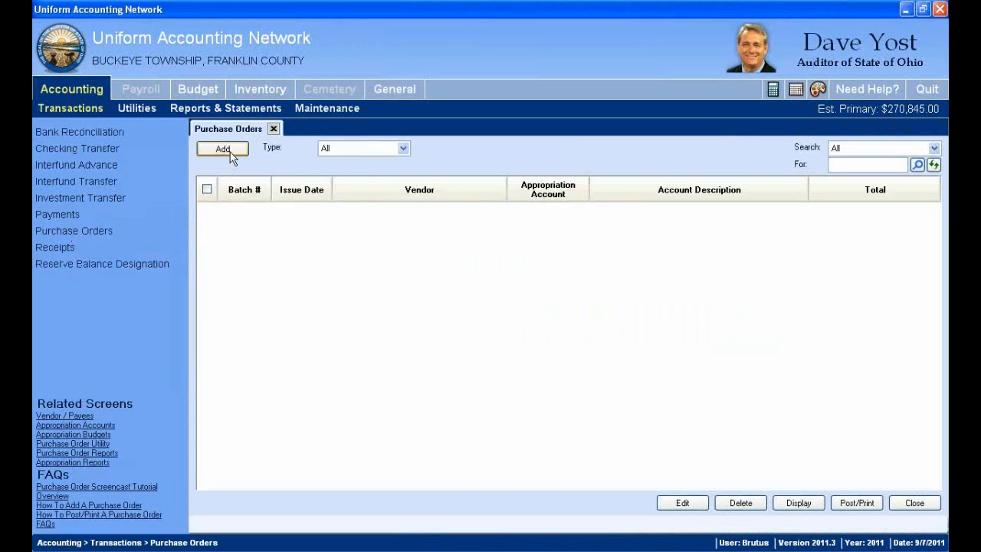
pyautogui.click(226, 151)
pyautogui.click(239, 200)
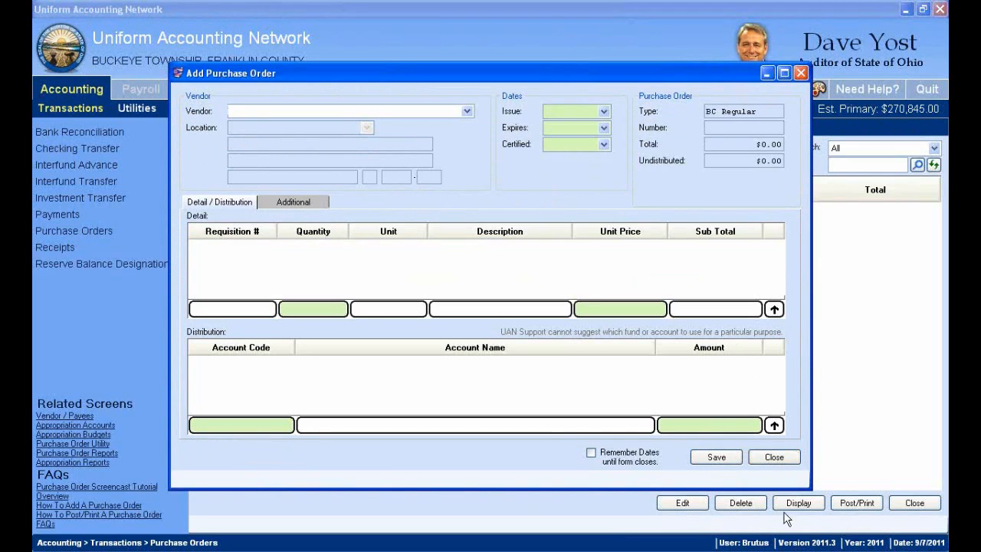
pyautogui.click(791, 464)
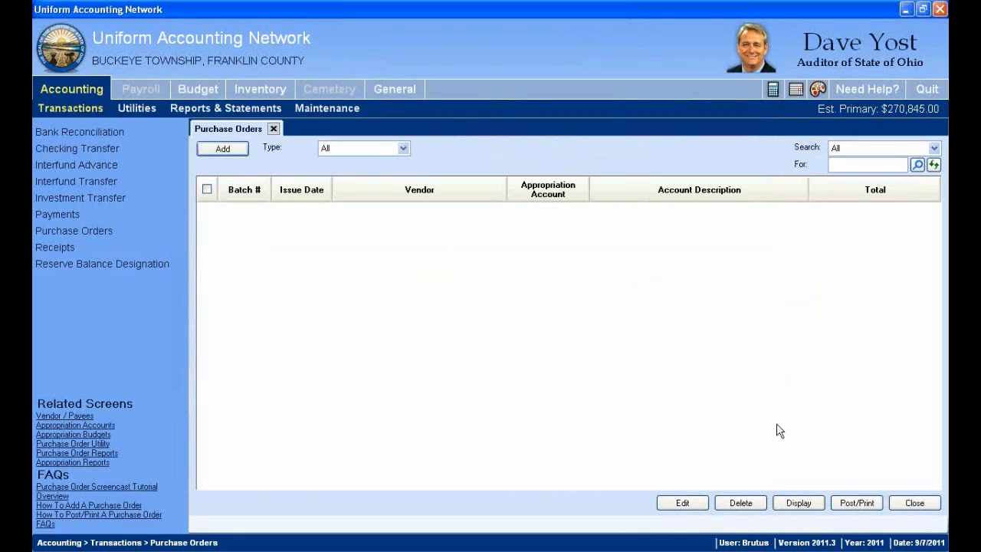
pyautogui.click(274, 129)
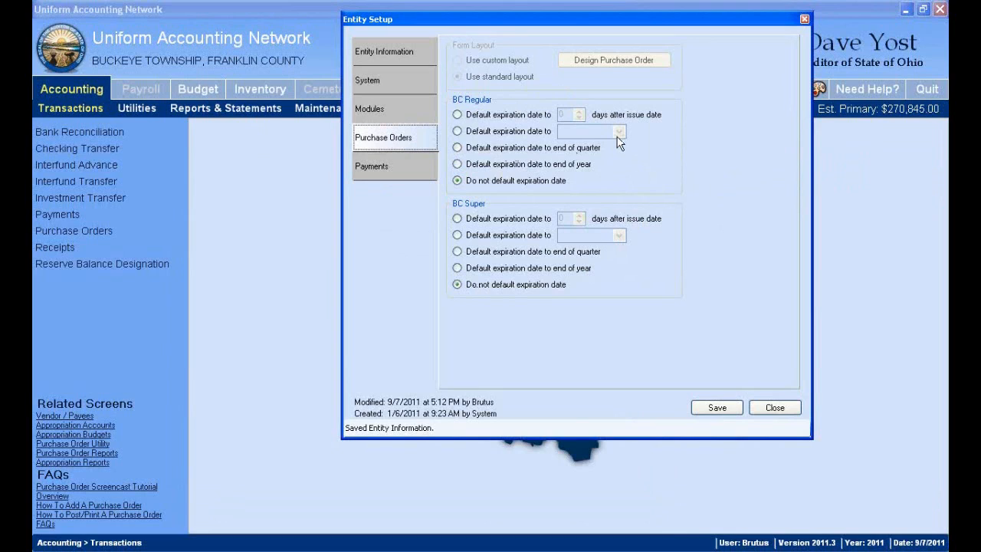
# Step: Default the BC Regular and BC Super expiration dates to end of year, save, check the Purchase Orders settings, and close Entity Setup
pyautogui.click(459, 164)
pyautogui.click(458, 267)
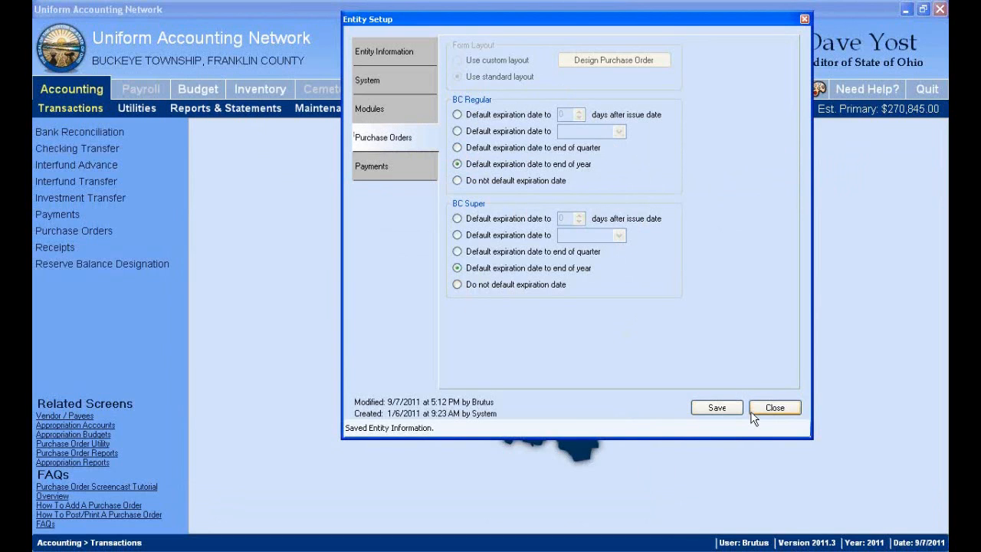
pyautogui.click(719, 411)
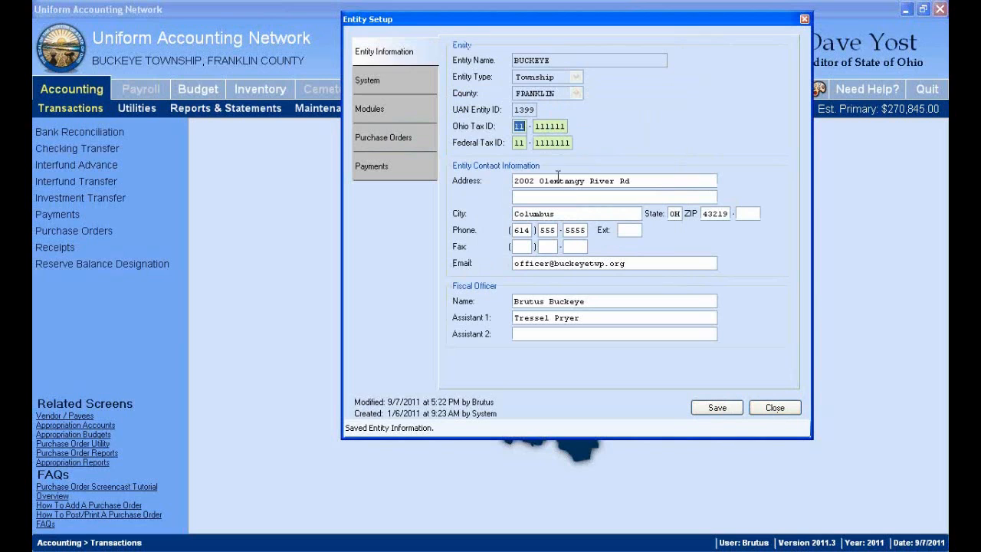
pyautogui.click(385, 136)
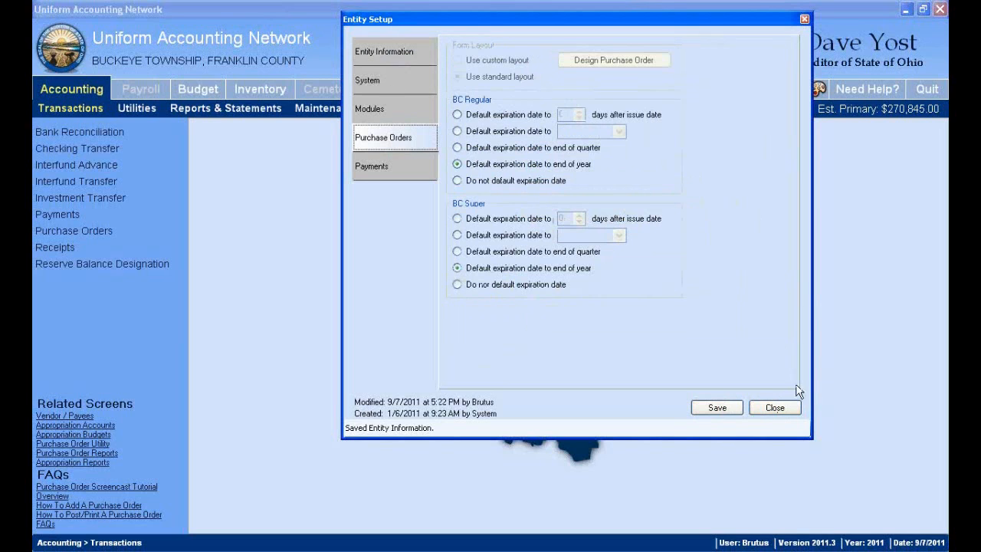
pyautogui.click(776, 408)
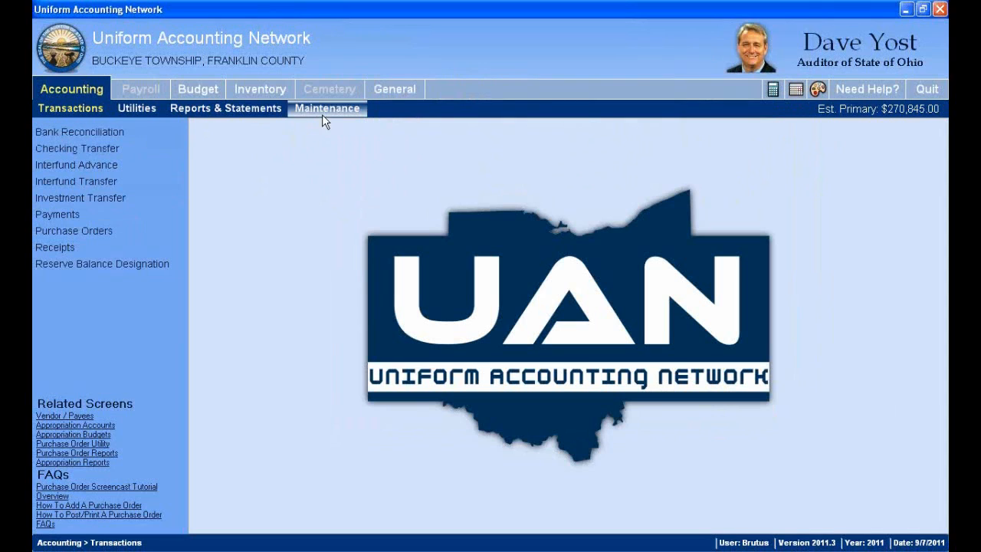
# Step: Open the accounting Purchase Orders list and start a new BC Regular purchase order
pyautogui.click(72, 112)
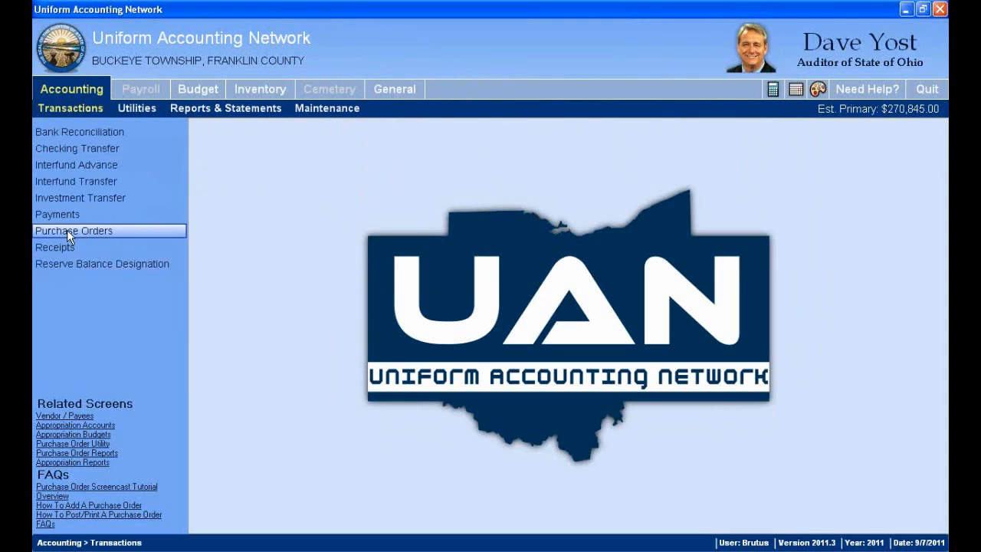
pyautogui.click(111, 230)
pyautogui.click(222, 150)
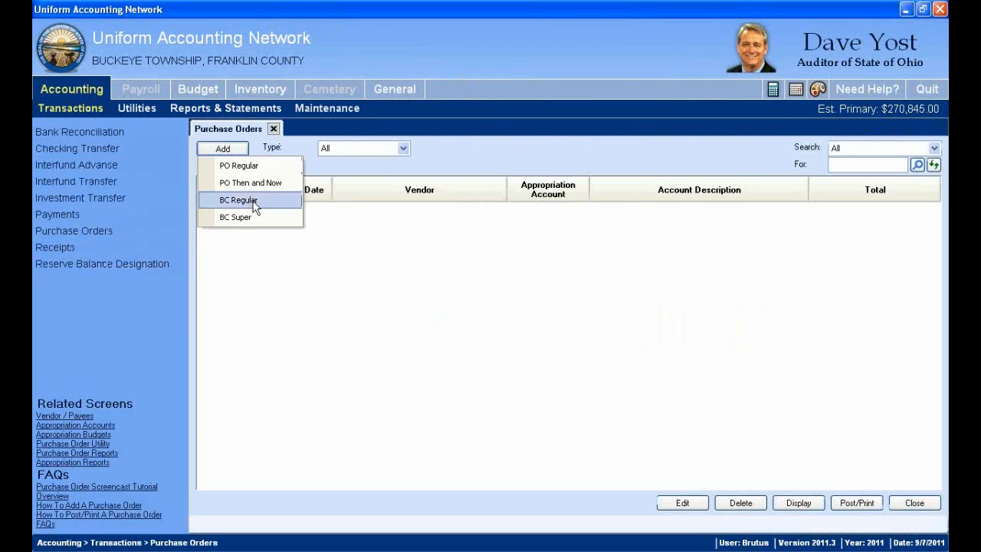
pyautogui.click(245, 202)
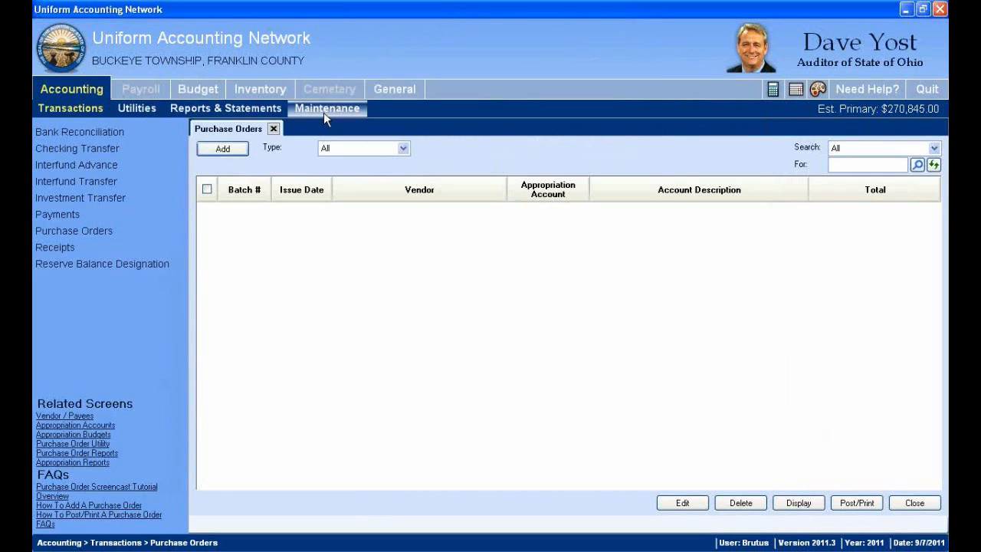
# Step: Open Entity Setup from General Maintenance and show its Purchase Orders settings
pyautogui.click(390, 95)
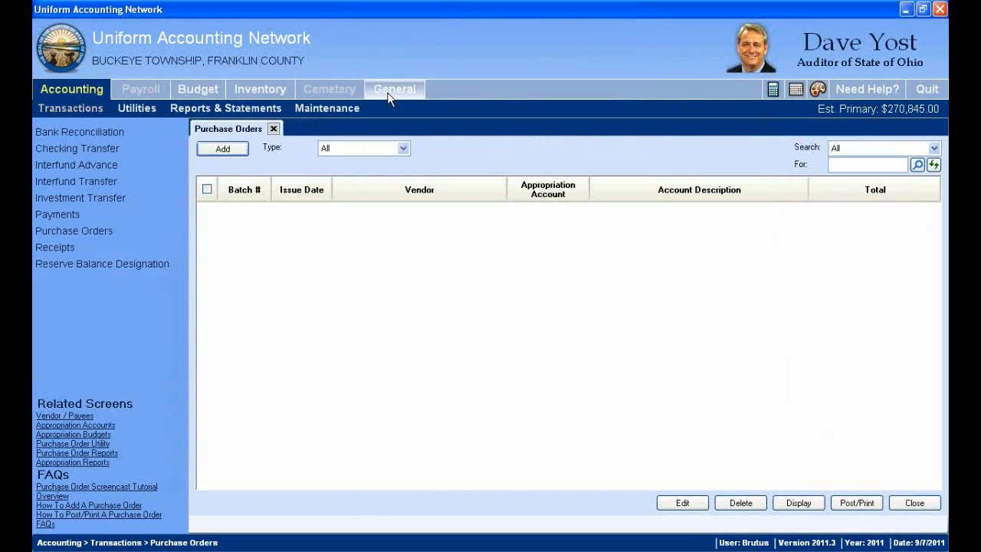
pyautogui.click(340, 112)
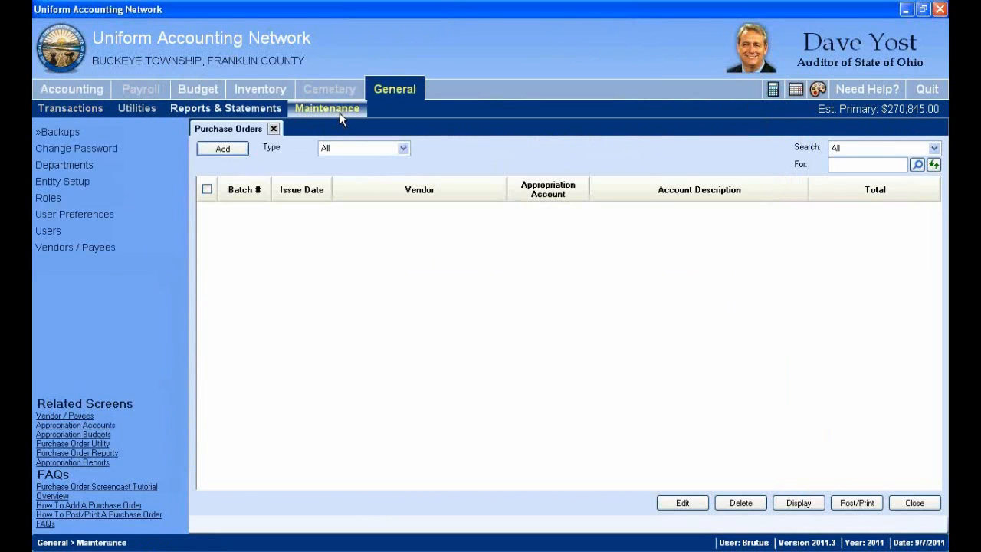
pyautogui.click(94, 183)
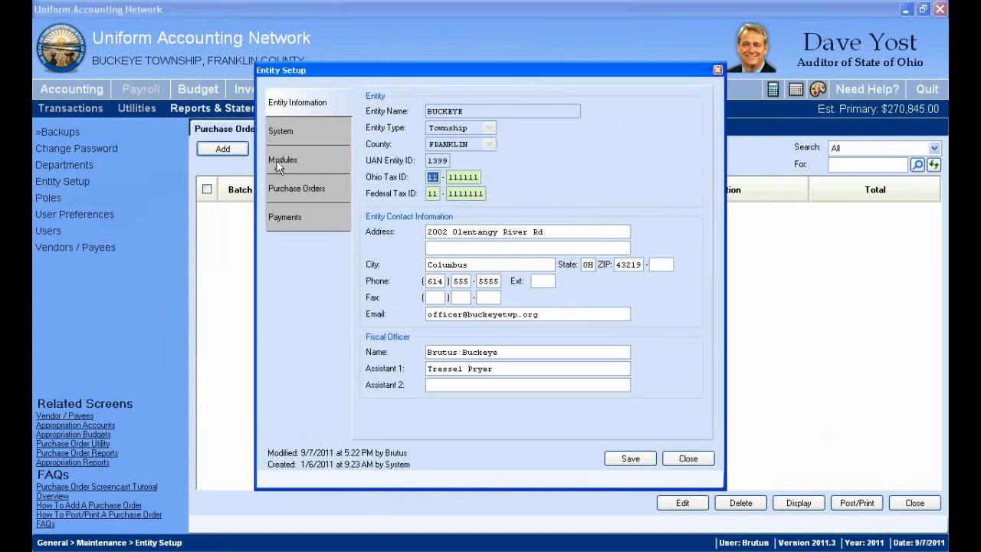
pyautogui.click(294, 192)
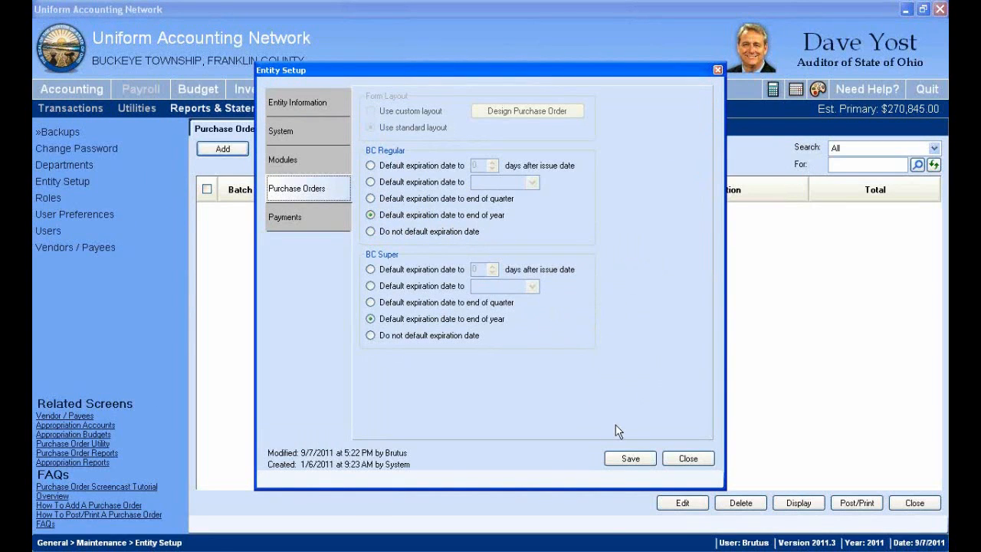
# Step: Examine the Expires date on the blank BC Regular purchase order, and reposition it and Entity Setup for comparison
pyautogui.click(630, 459)
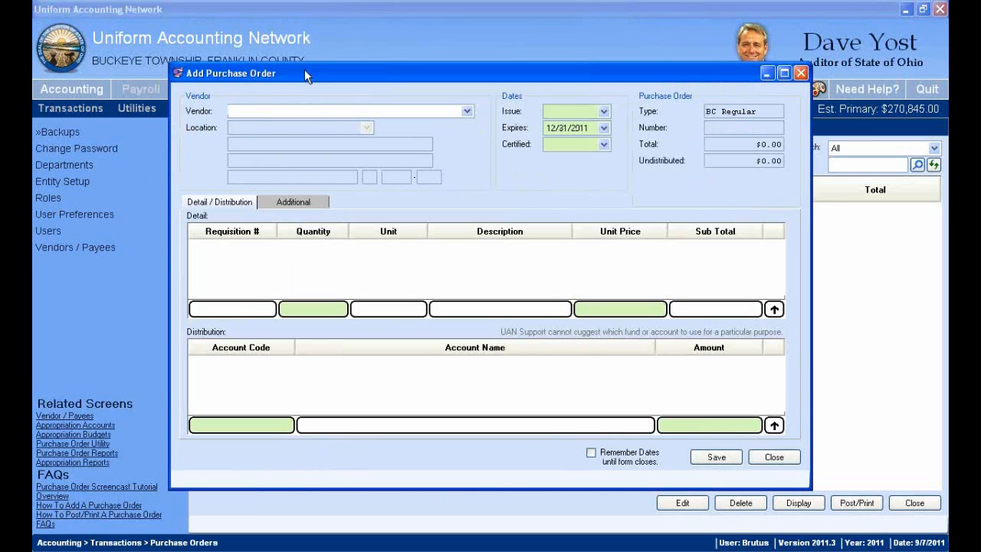
pyautogui.moveTo(304, 69); pyautogui.dragTo(279, 32)
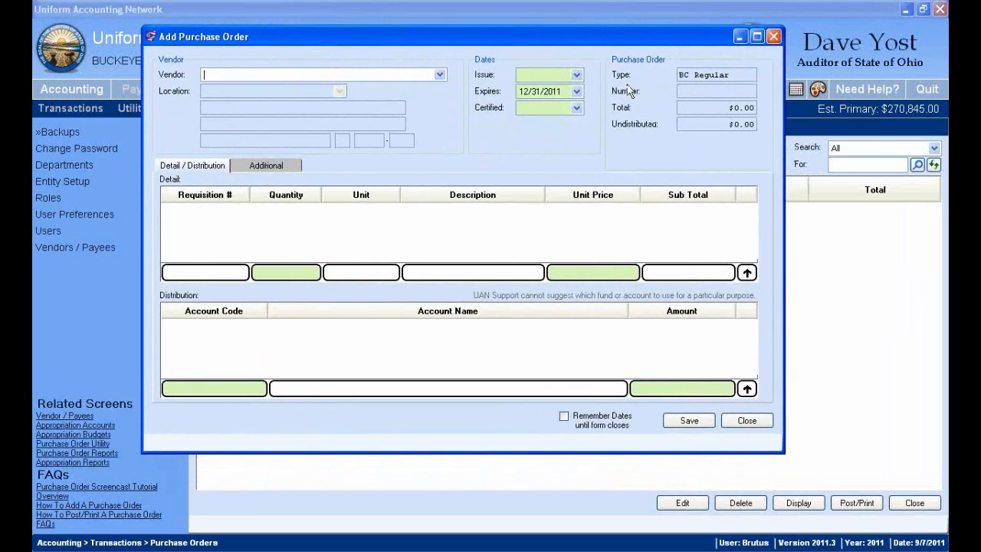
pyautogui.click(580, 94)
pyautogui.click(580, 93)
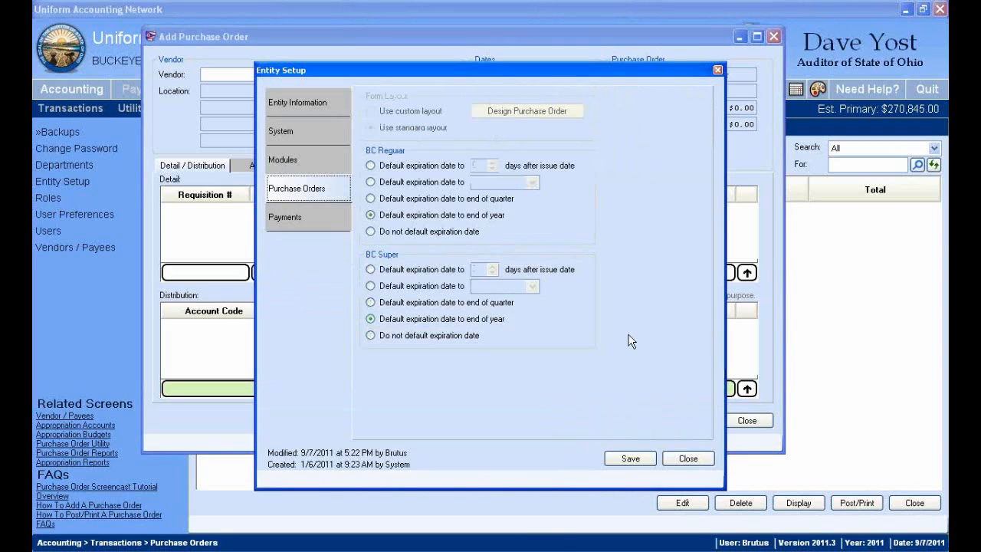
pyautogui.moveTo(579, 73); pyautogui.dragTo(646, 140)
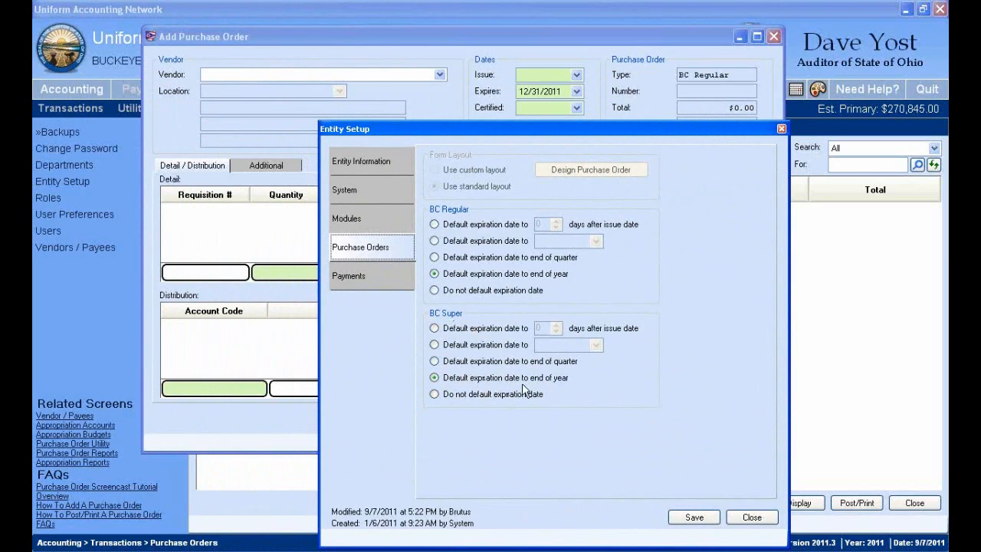
# Step: Try the end-of-quarter expiration default for BC Super, and settle on Do not default expiration date
pyautogui.click(435, 361)
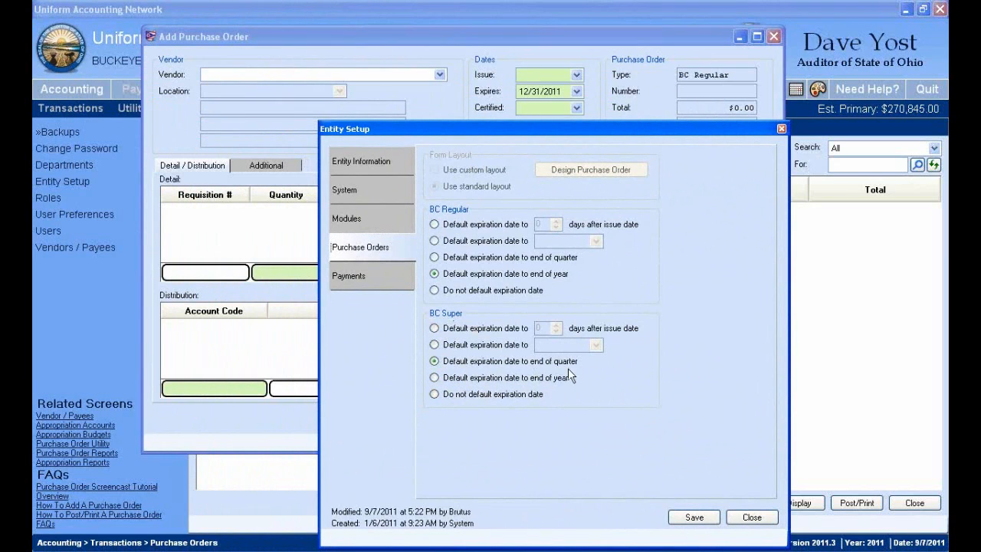
pyautogui.click(435, 394)
# Step: Set BC Regular to default its expiration to a number of days after issue date, and raise the day count
pyautogui.click(435, 225)
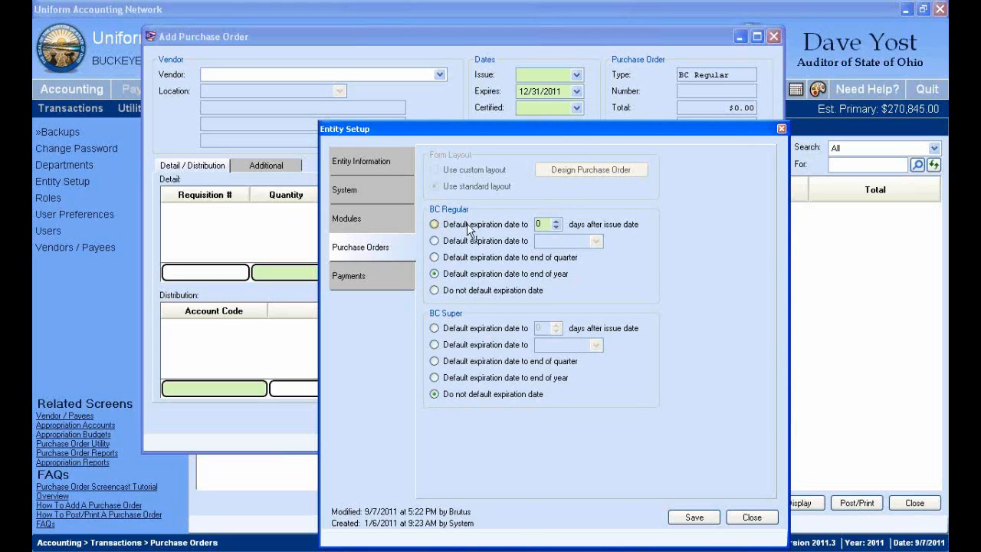
pyautogui.click(556, 221)
pyautogui.click(556, 221)
pyautogui.click(556, 221)
pyautogui.click(556, 222)
# Step: Default the BC Regular expiration to the fixed date 09/15/2011, picked from the calendar
pyautogui.click(435, 240)
pyautogui.click(596, 242)
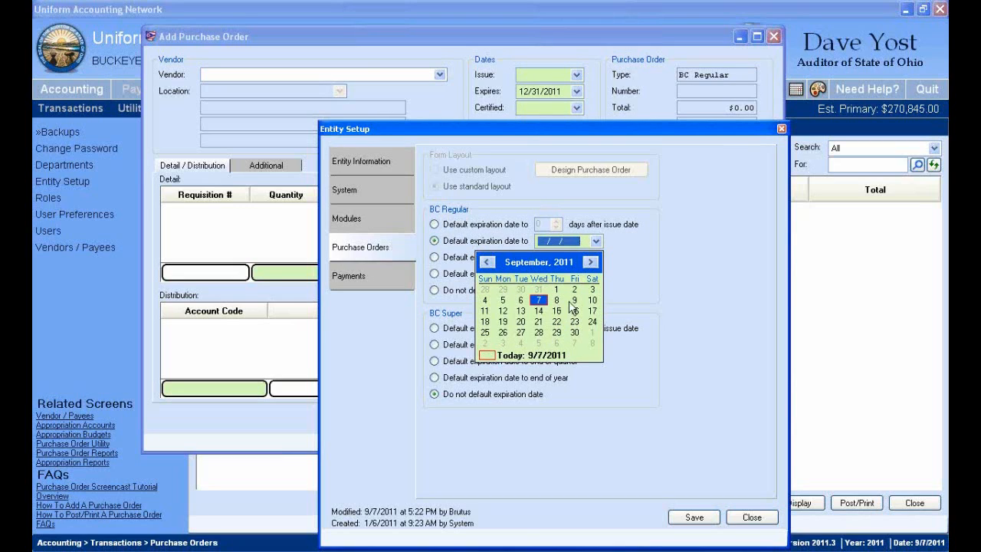
pyautogui.click(641, 220)
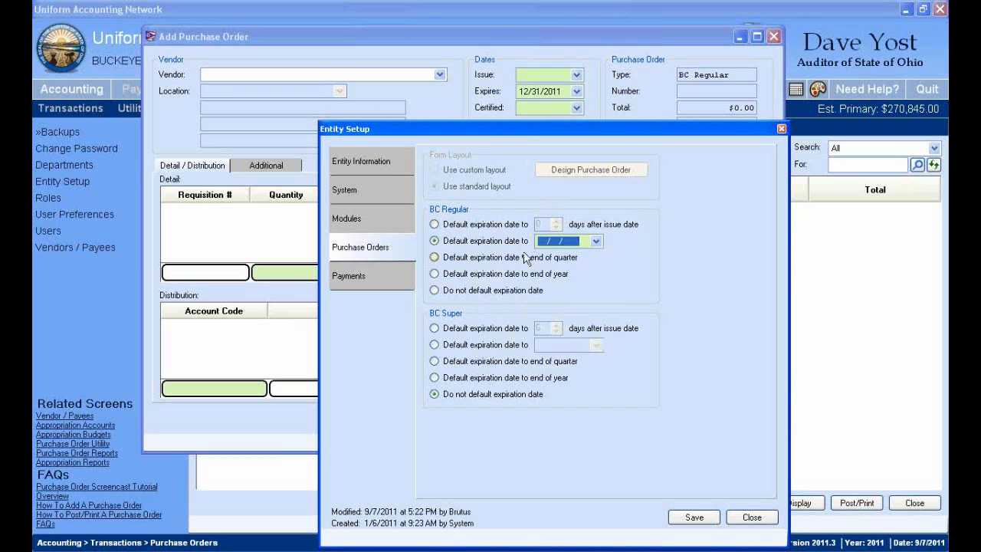
pyautogui.click(601, 244)
pyautogui.click(668, 250)
pyautogui.click(597, 241)
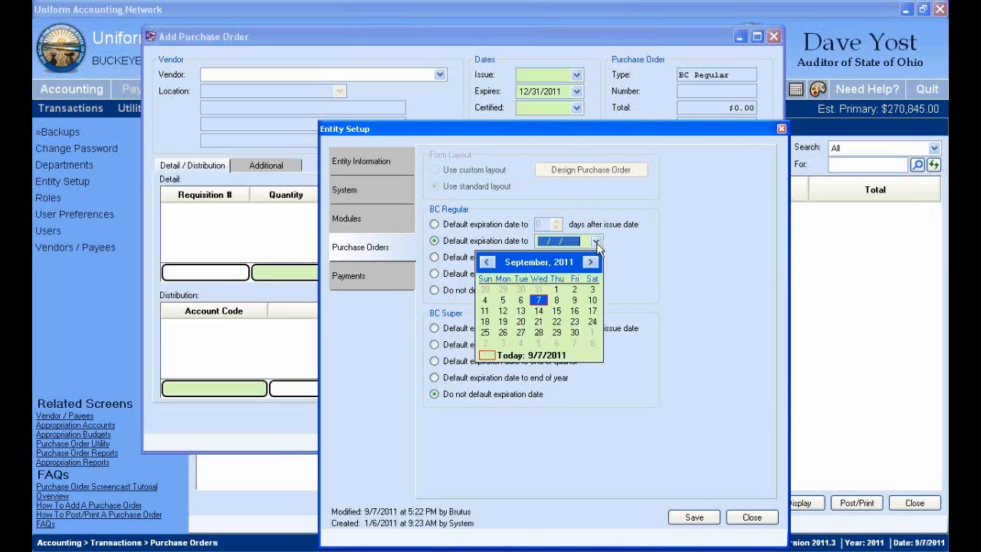
pyautogui.click(556, 311)
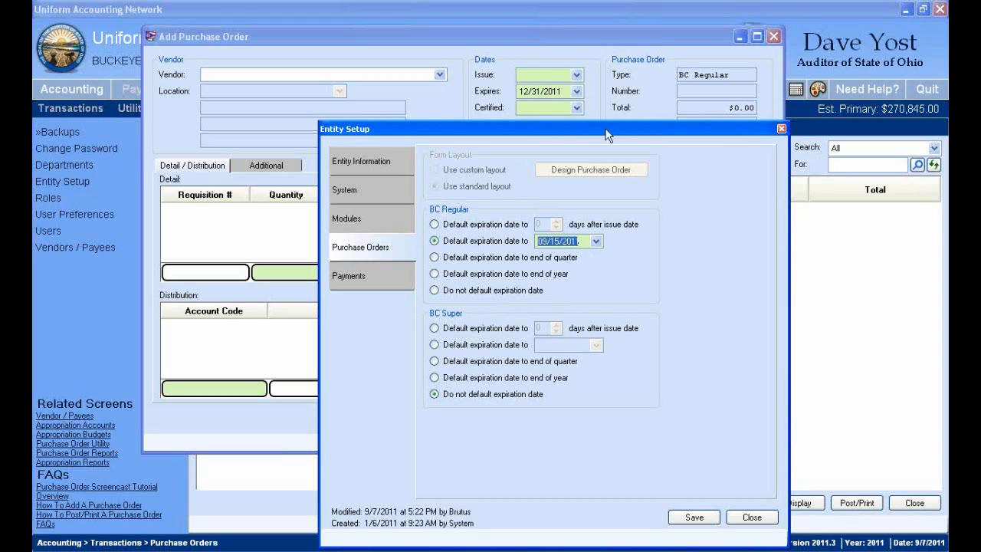
pyautogui.click(442, 245)
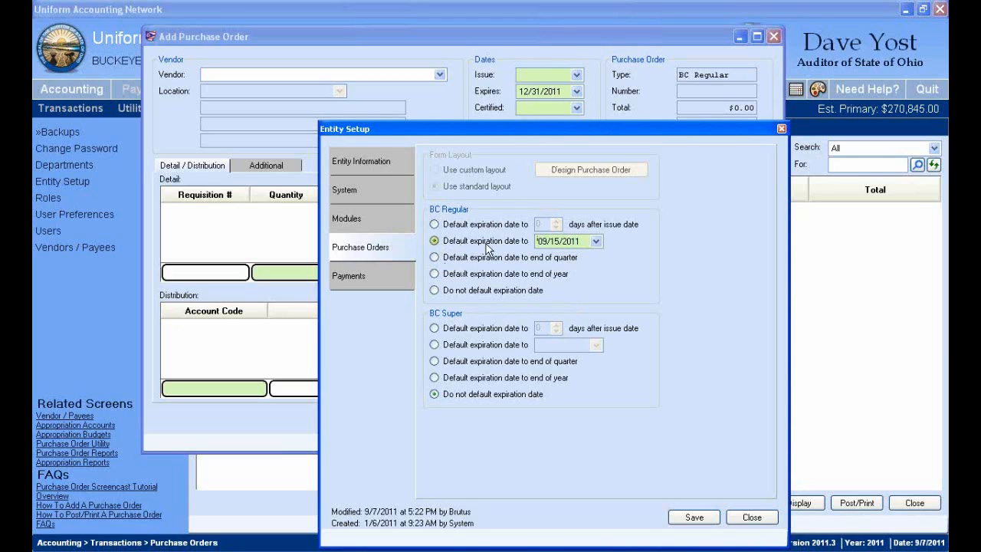
pyautogui.click(597, 241)
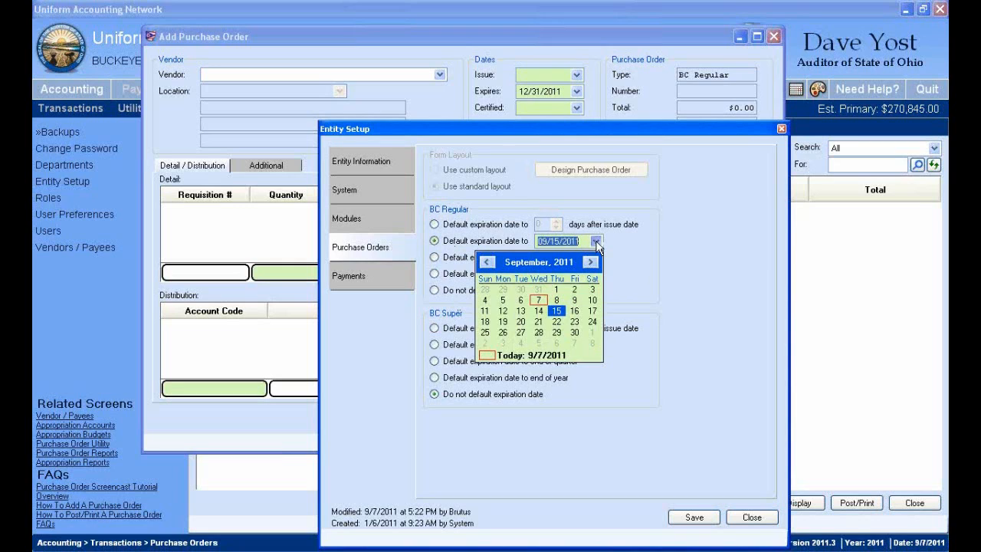
pyautogui.click(651, 260)
pyautogui.click(597, 241)
pyautogui.click(554, 309)
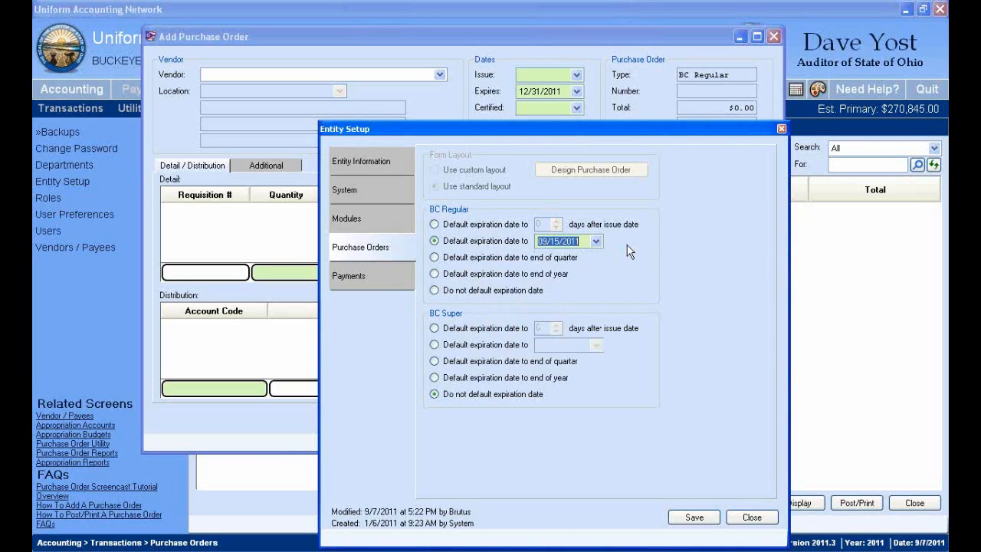
# Step: Set BC Regular to Do not default expiration date, save Entity Setup, and close the blank purchase order
pyautogui.click(444, 290)
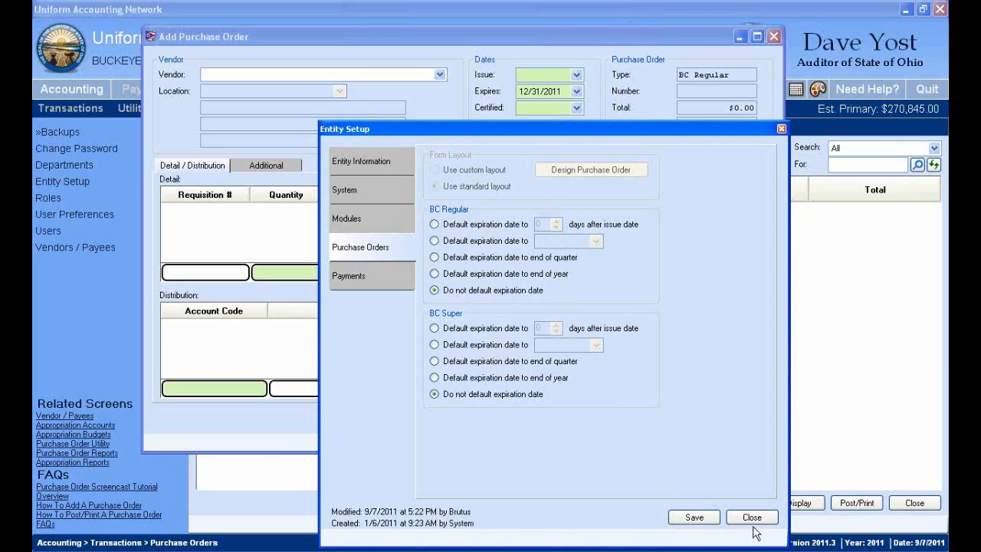
pyautogui.click(694, 518)
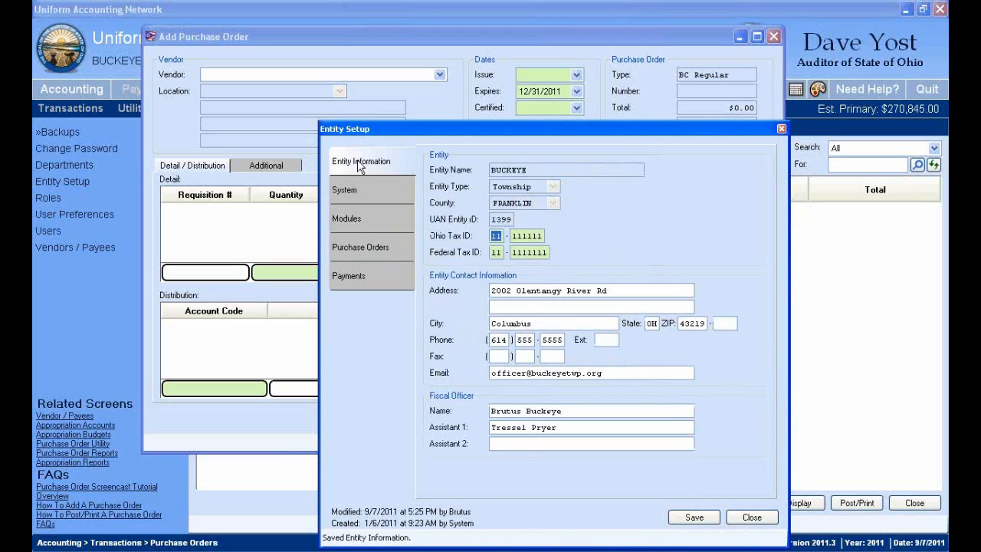
pyautogui.click(774, 36)
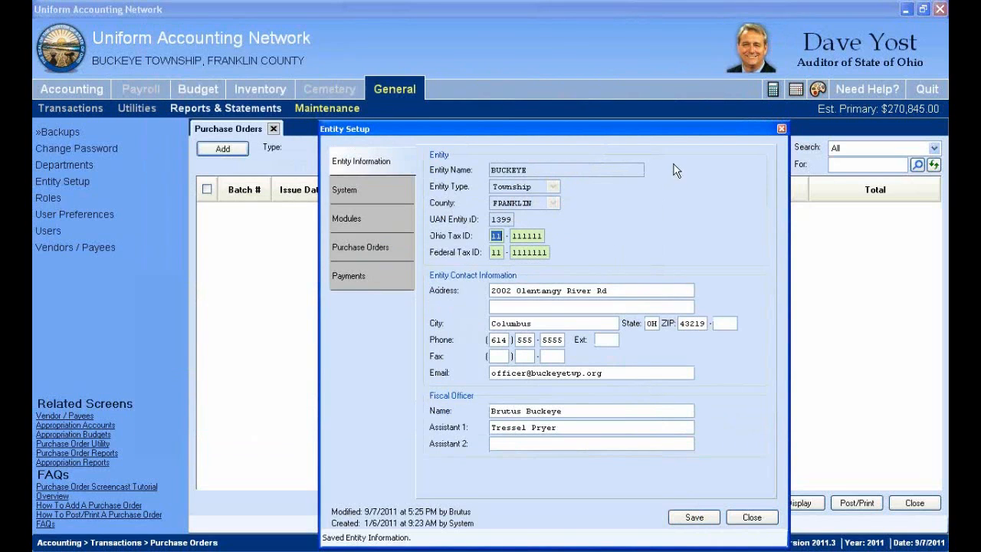
# Step: Reposition Entity Setup and examine the tax ID and assistant fields in Entity Information
pyautogui.moveTo(666, 136); pyautogui.dragTo(608, 18)
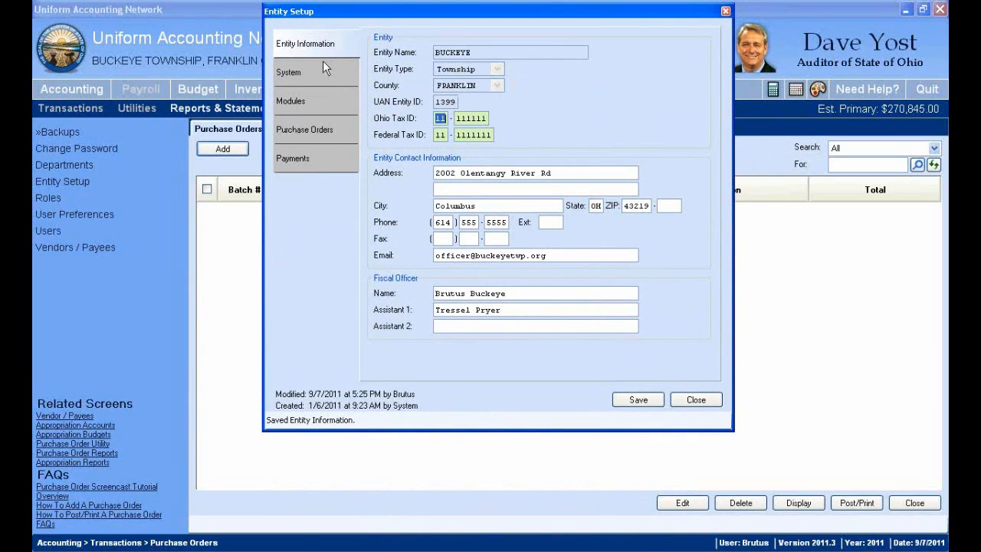
pyautogui.click(480, 119)
pyautogui.click(470, 136)
pyautogui.click(510, 310)
# Step: Review the System, Modules and Purchase Orders settings in Entity Setup
pyautogui.click(307, 128)
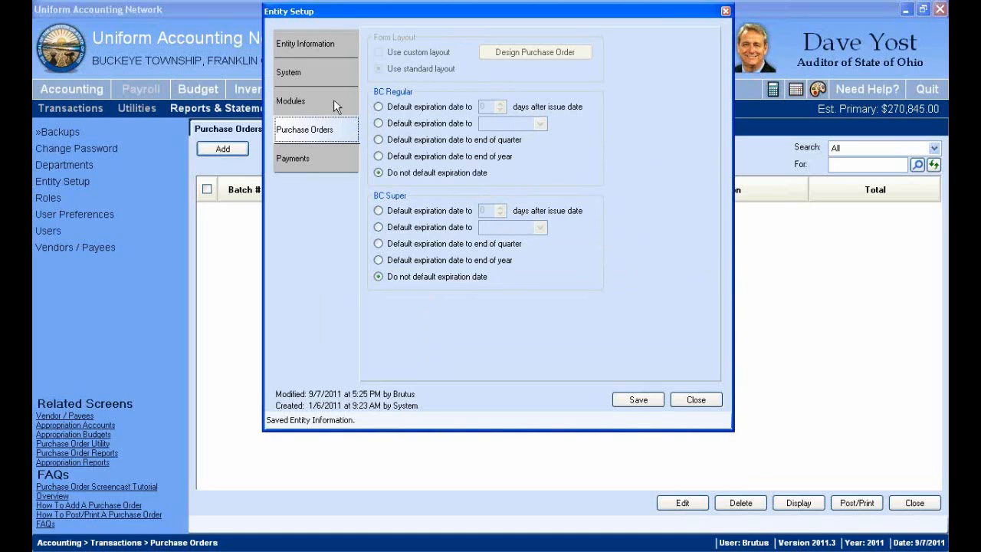
pyautogui.click(302, 74)
pyautogui.click(310, 103)
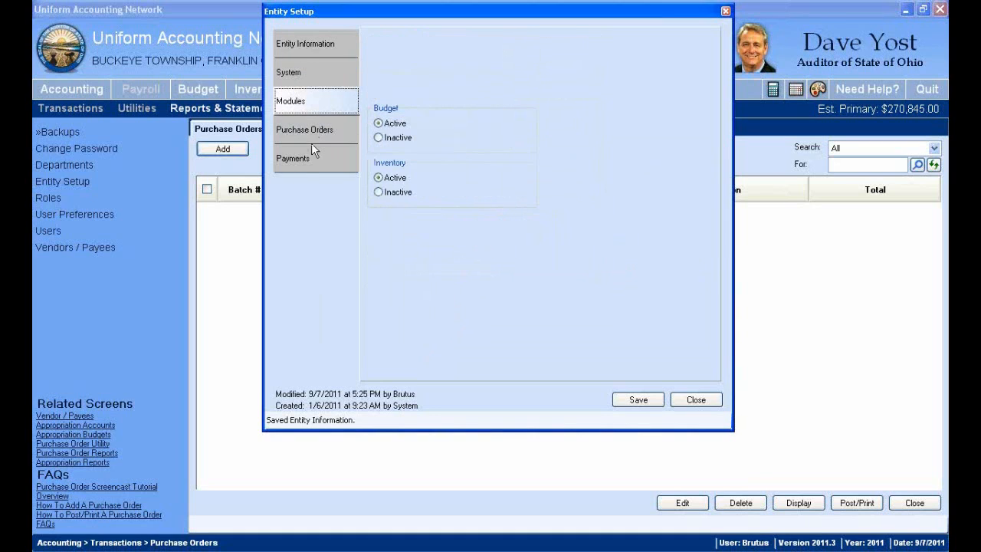
pyautogui.click(308, 132)
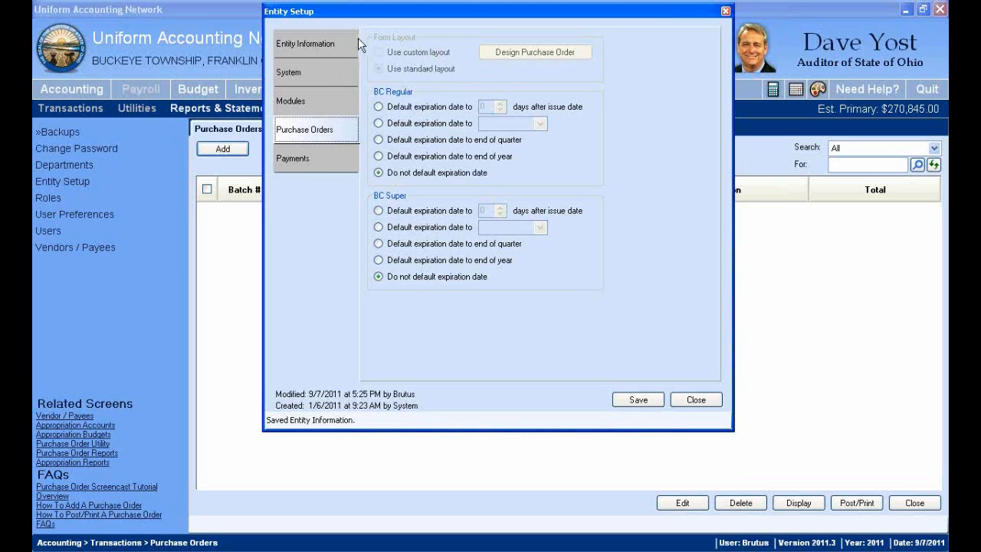
# Step: In the Payments settings, switch the warrant layout to custom and open the Warrant Check Designer
pyautogui.click(299, 161)
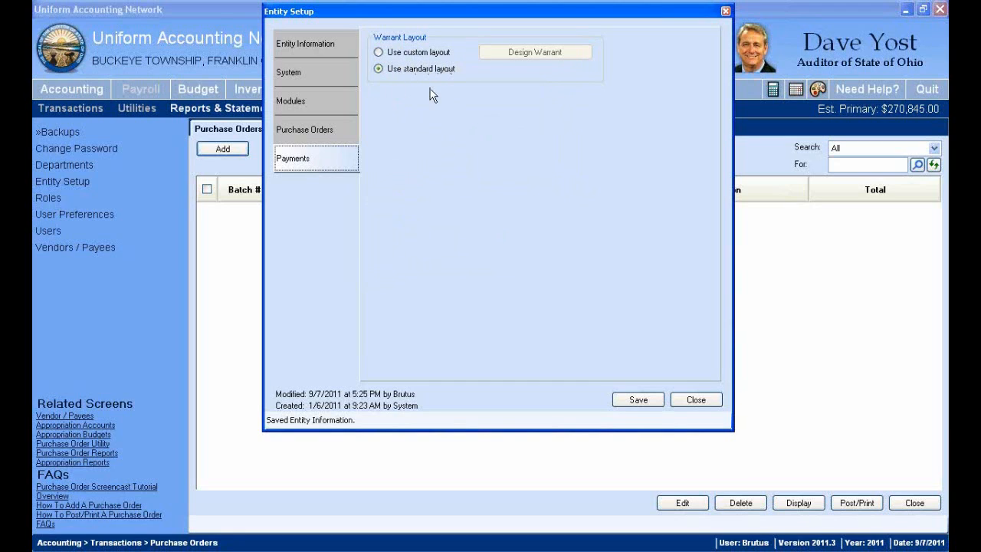
pyautogui.click(380, 69)
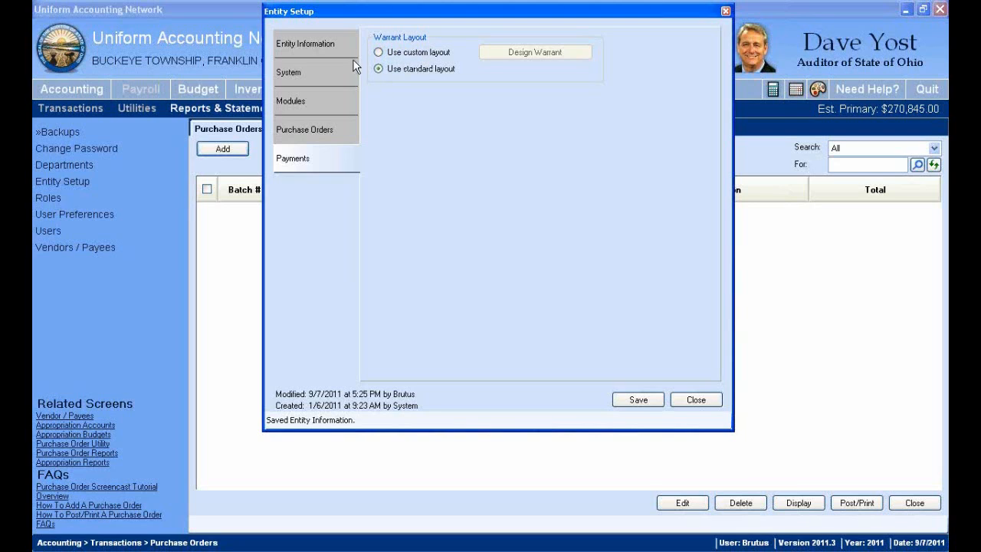
pyautogui.click(383, 55)
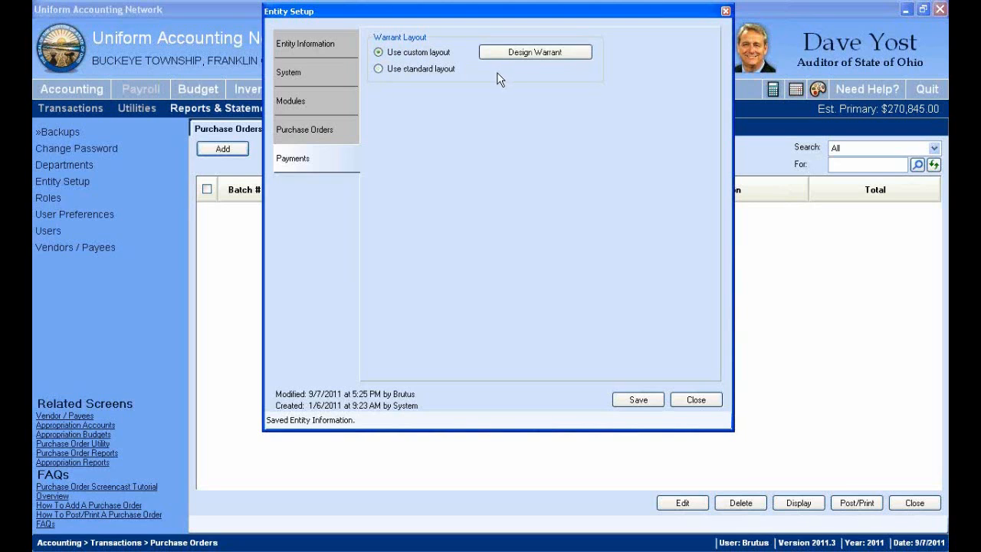
pyautogui.click(557, 53)
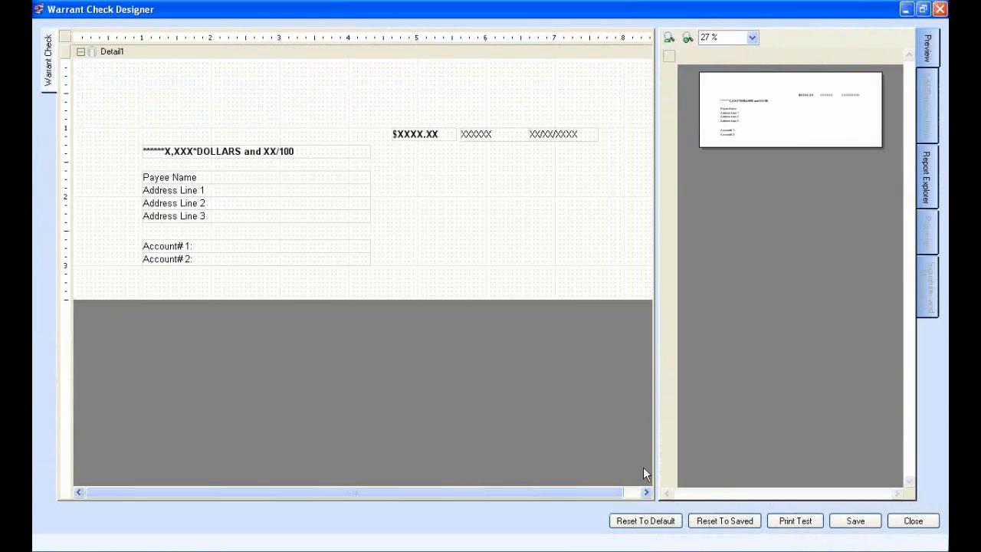
# Step: Print a test warrant using the Training - Does Not Print printer
pyautogui.click(812, 522)
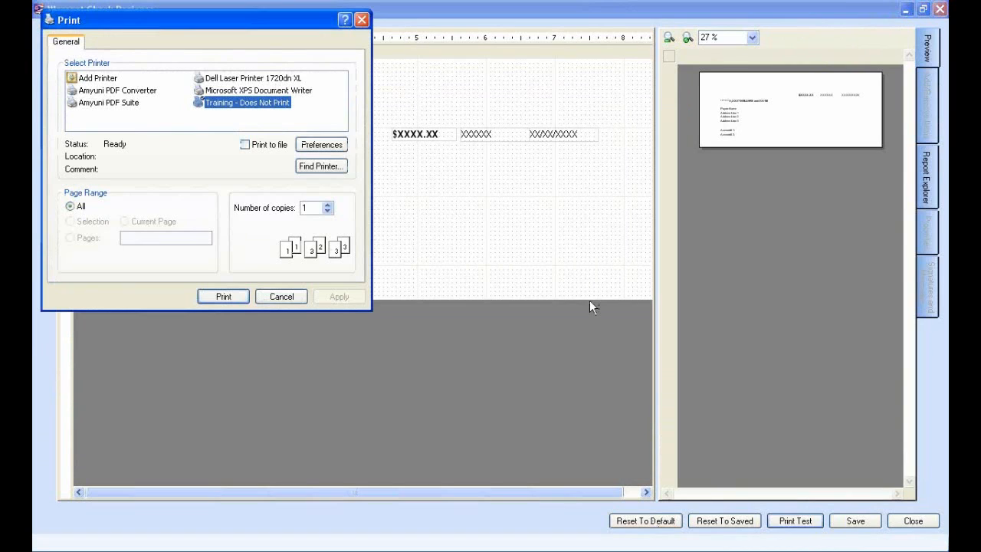
pyautogui.click(235, 300)
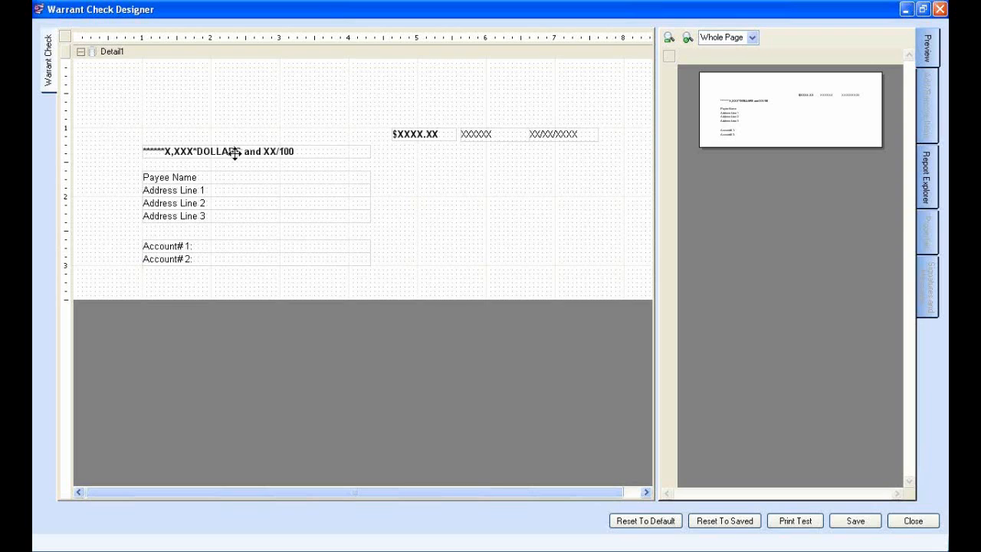
# Step: Move the written dollar amount line up about 0.75 inch on the warrant, and reset the layout to default
pyautogui.moveTo(235, 153); pyautogui.dragTo(267, 107)
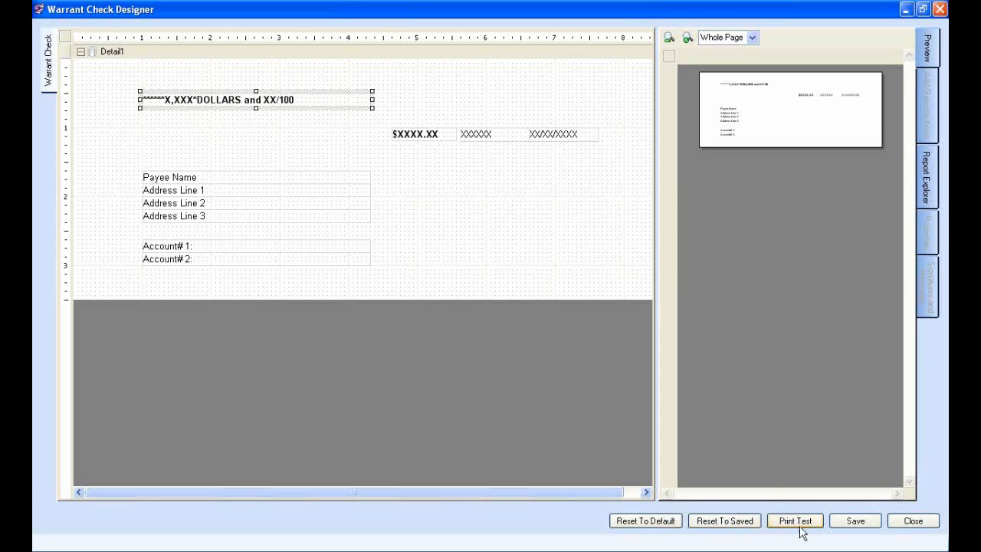
pyautogui.click(647, 523)
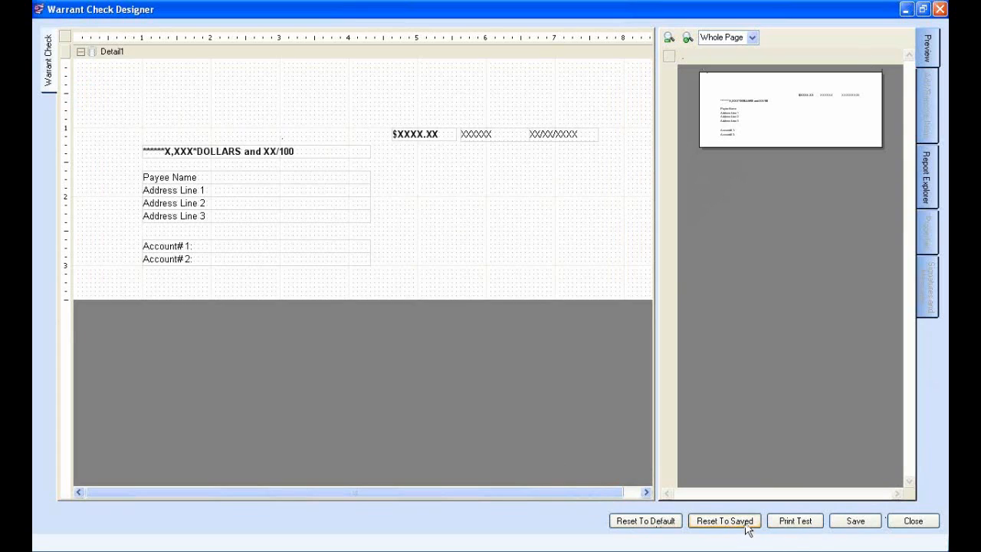
# Step: Close the Warrant Check Designer and the Purchase Orders screen, and go to the General area
pyautogui.click(924, 527)
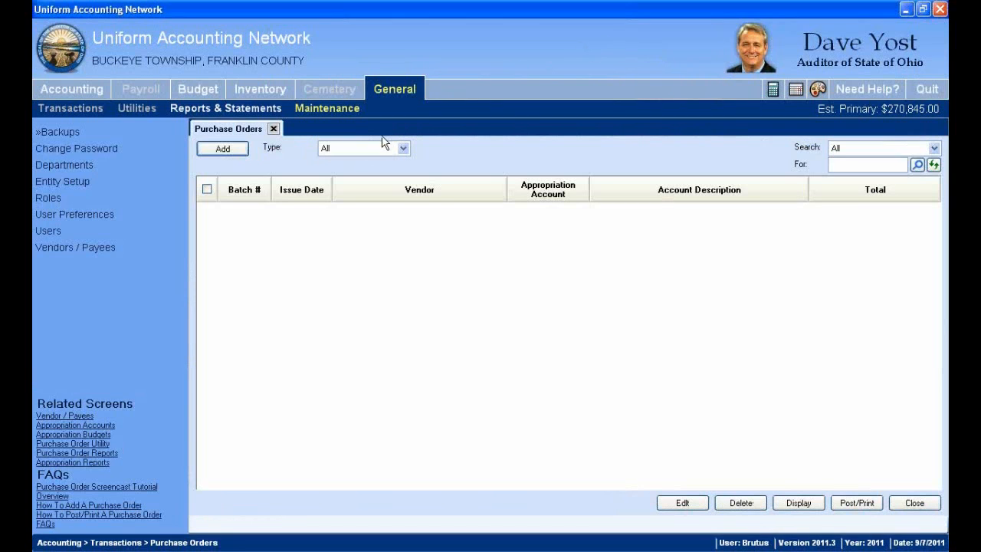
pyautogui.click(273, 129)
pyautogui.click(400, 85)
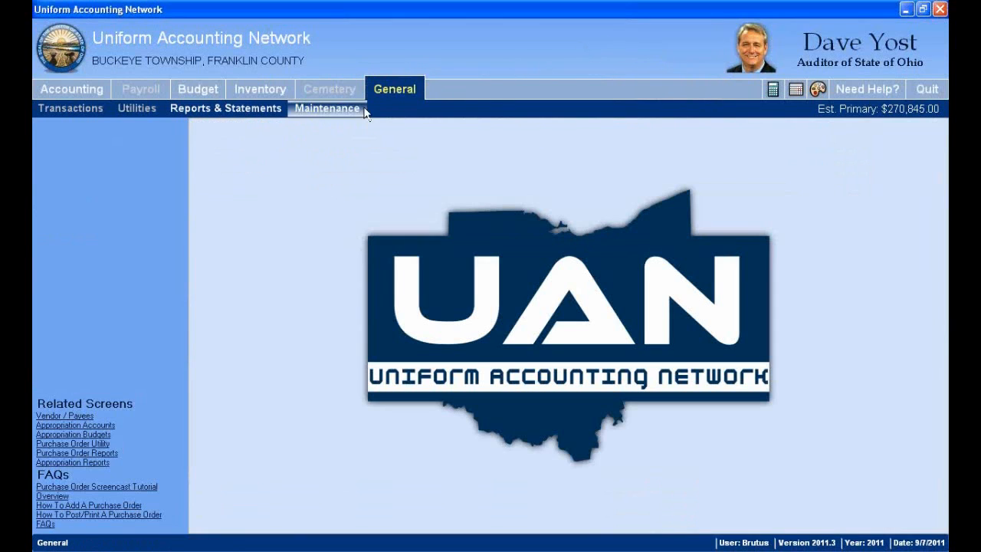
# Step: In Entity Setup's Payments settings, switch the warrant layout to standard, save the change and close Entity Setup
pyautogui.click(350, 109)
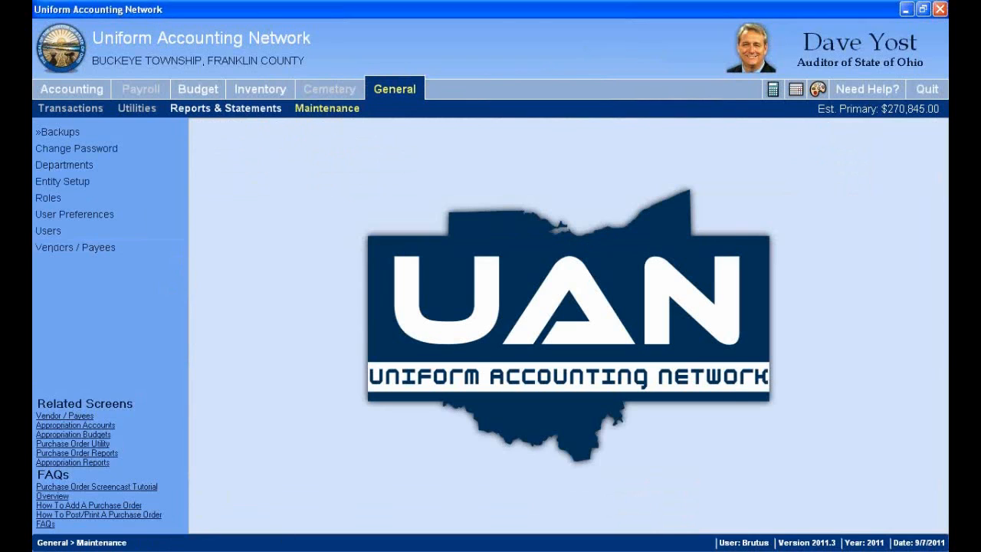
pyautogui.click(63, 181)
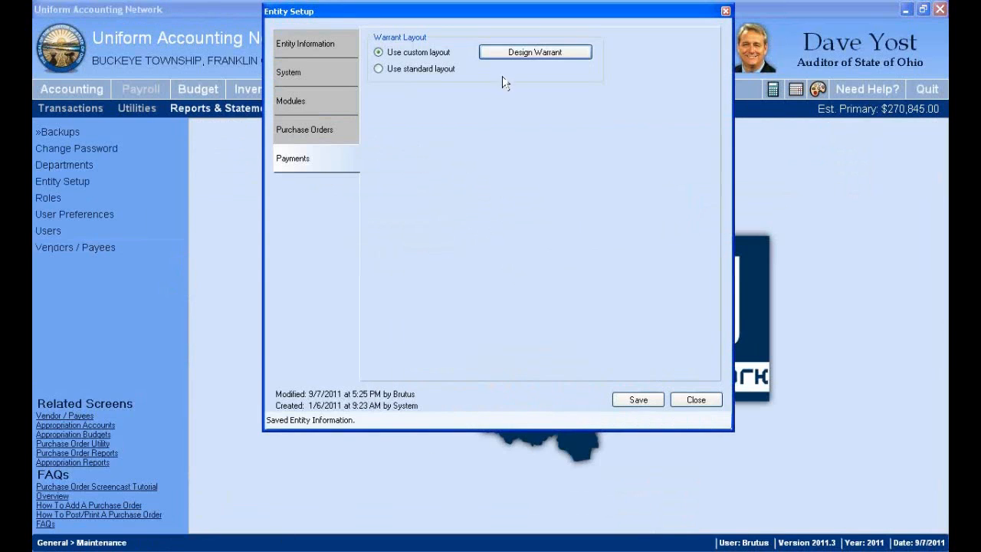
pyautogui.click(381, 69)
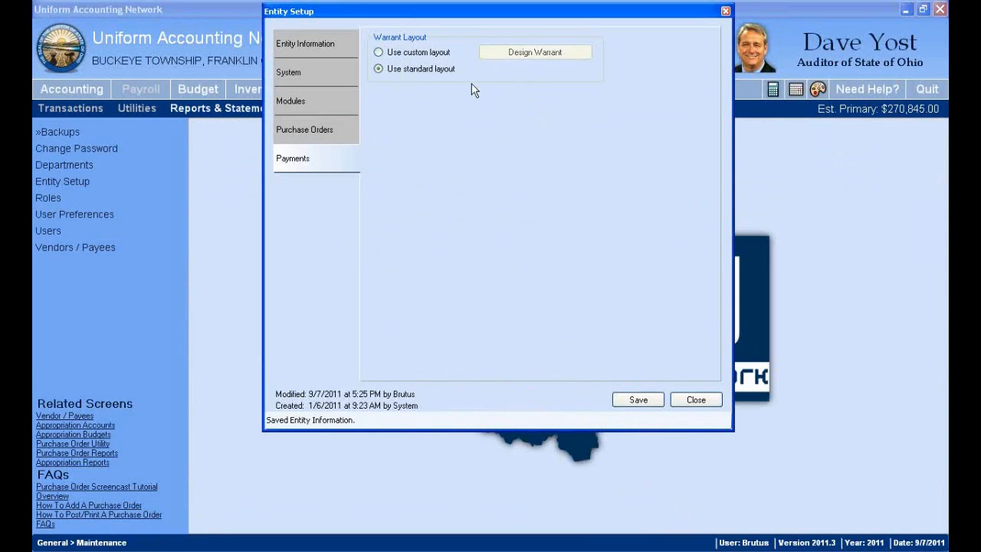
pyautogui.click(639, 399)
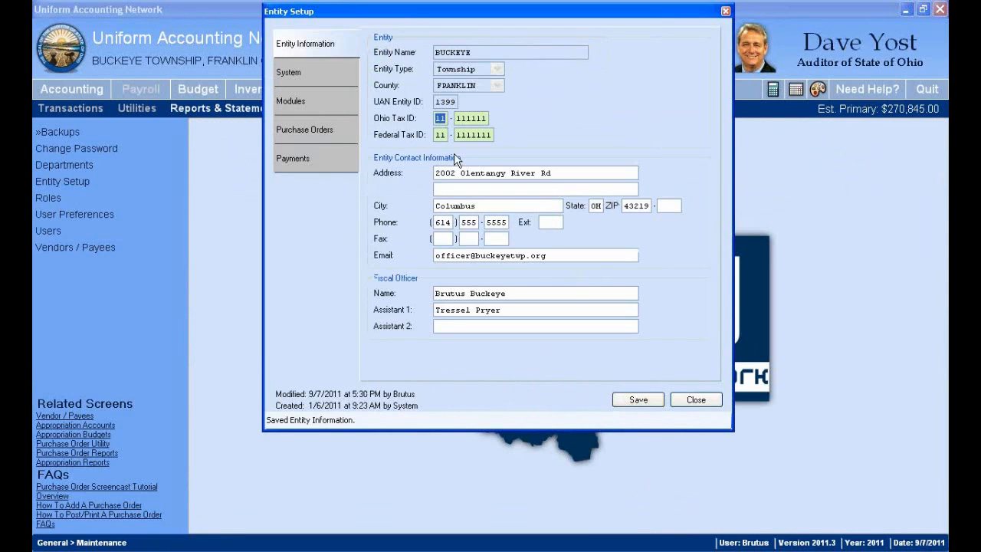
pyautogui.click(704, 405)
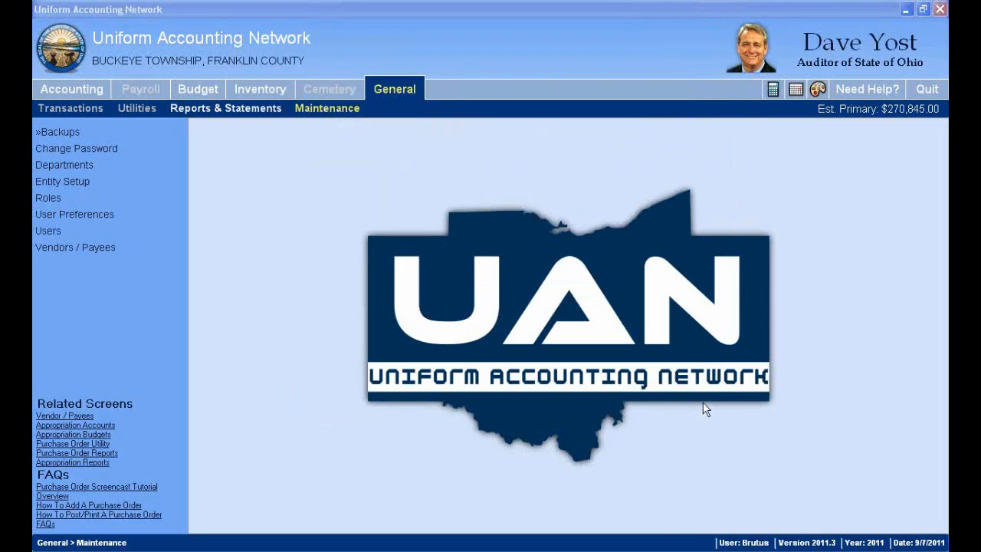
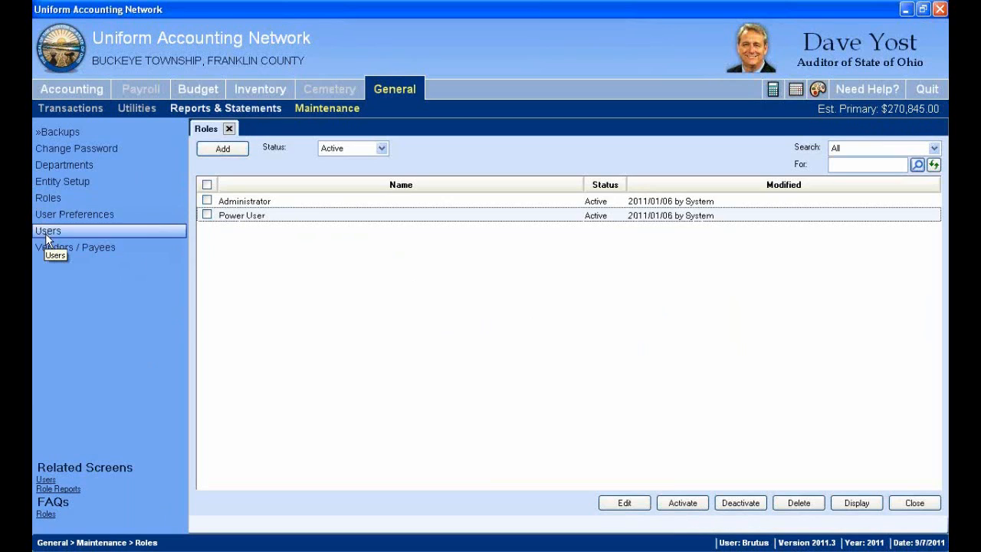
# Step: Examine the Users list and compare the existing user's role with the entries in the Roles list
pyautogui.click(43, 234)
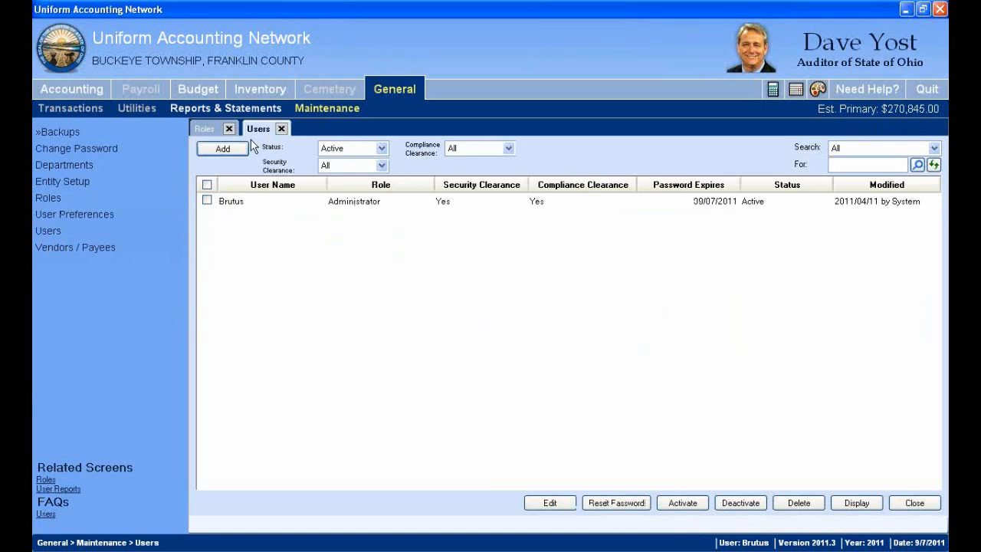
pyautogui.click(207, 202)
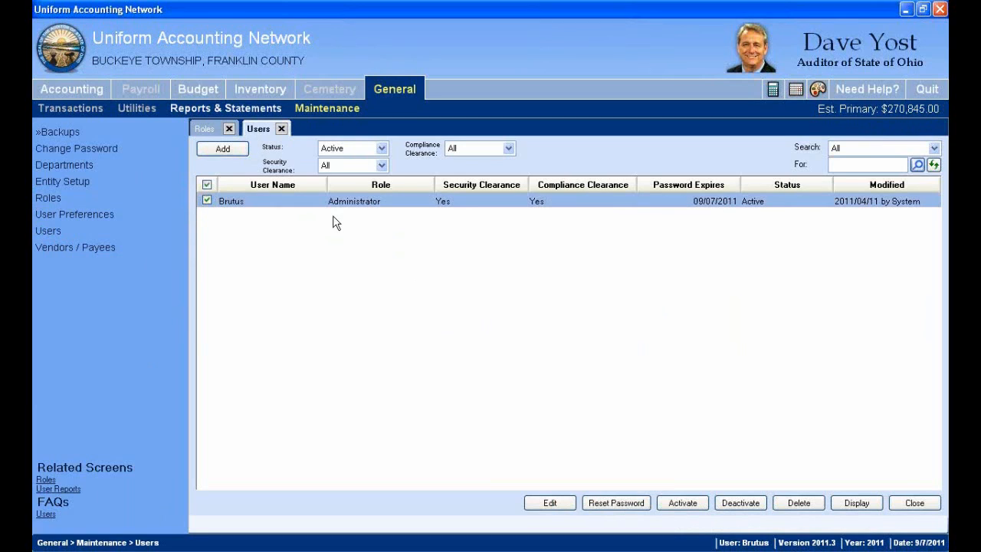
pyautogui.click(207, 201)
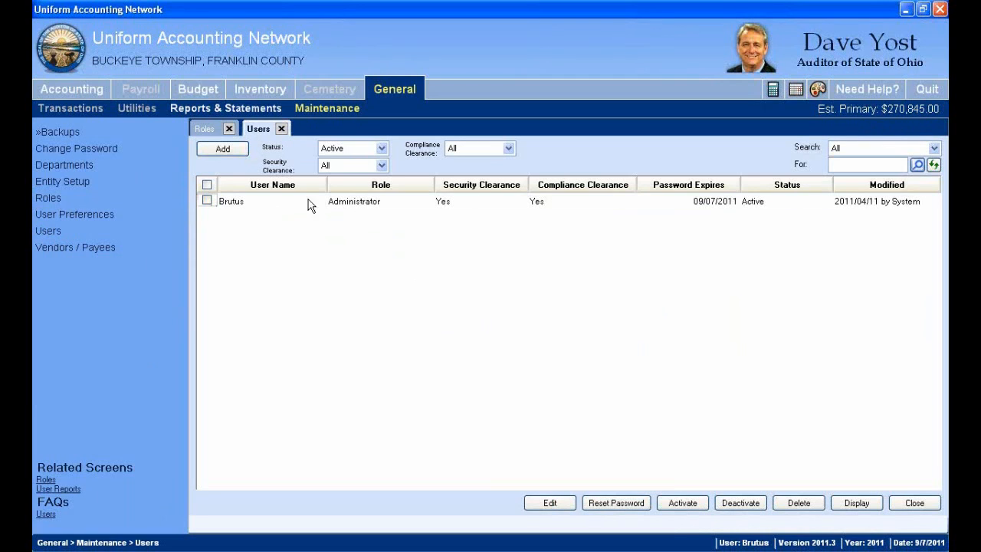
pyautogui.click(396, 204)
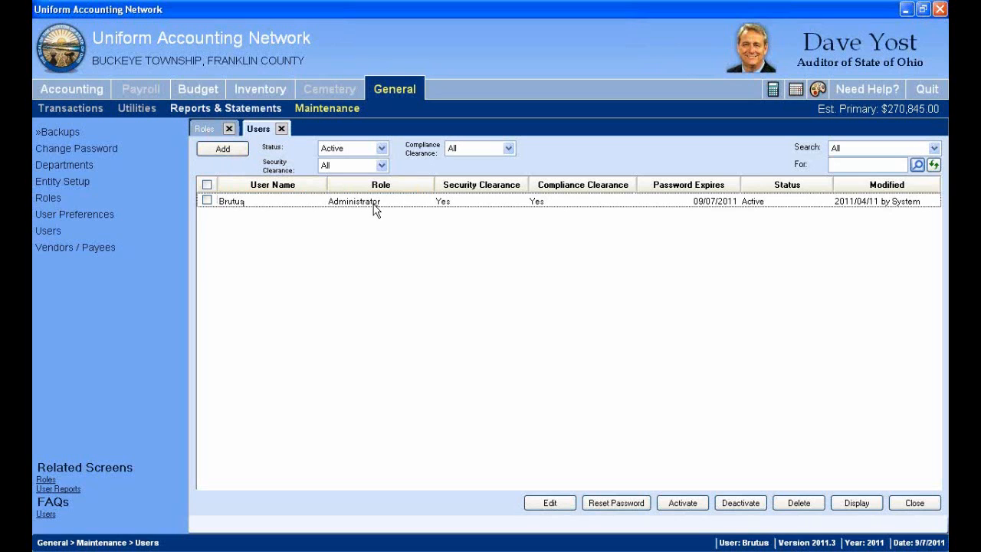
pyautogui.click(205, 129)
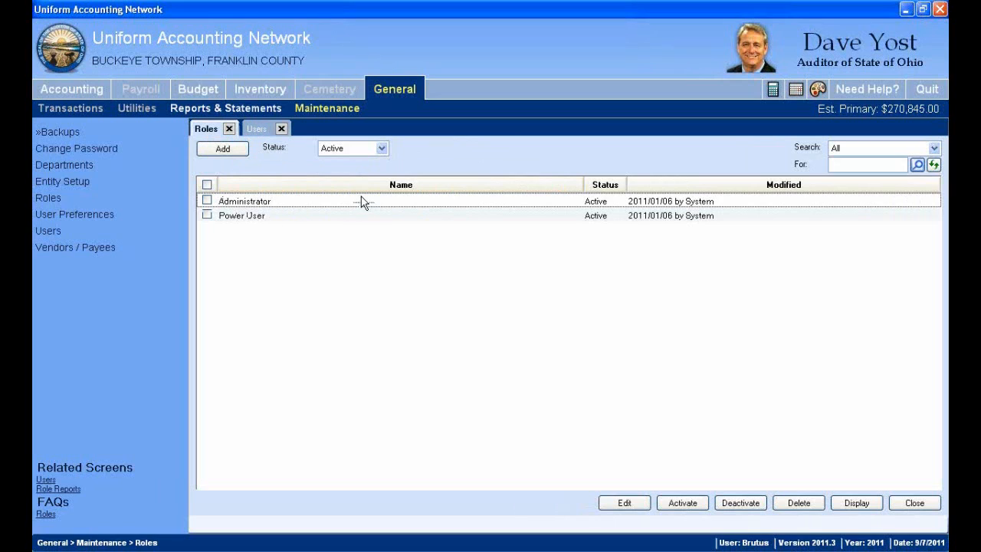
pyautogui.click(206, 200)
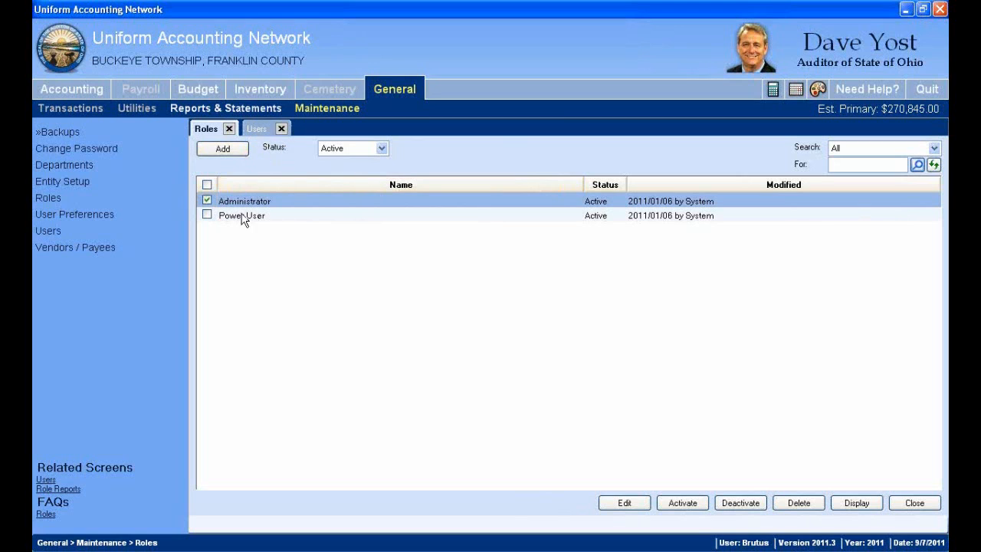
pyautogui.click(258, 129)
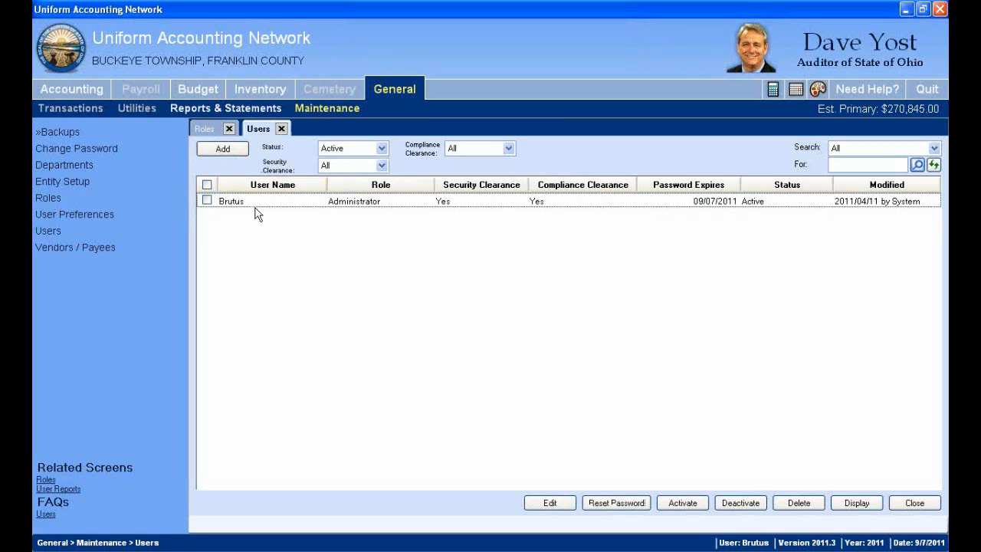
# Step: Add an active user with a first name as the user name and the Power User role, and save it
pyautogui.click(222, 149)
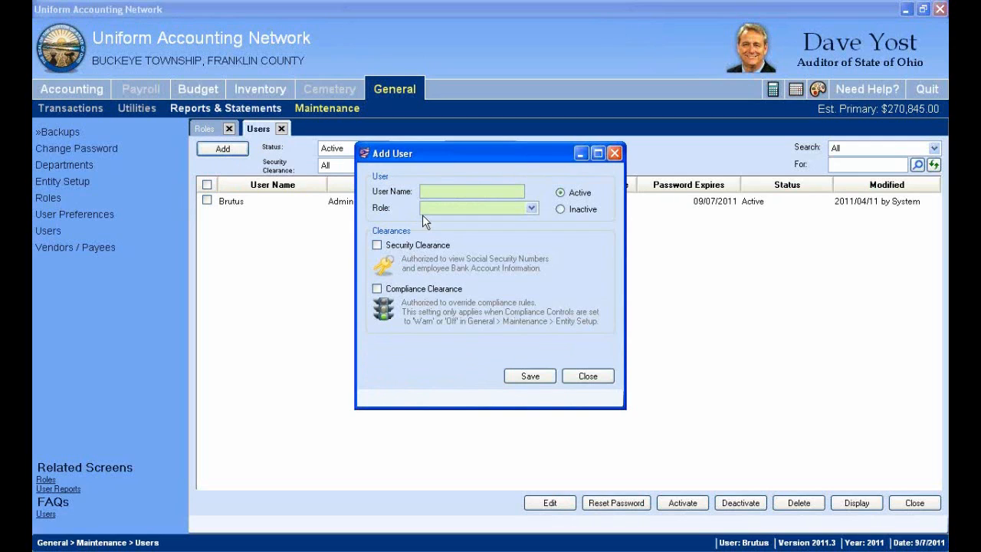
pyautogui.write('Mia')
pyautogui.click(531, 208)
pyautogui.click(444, 250)
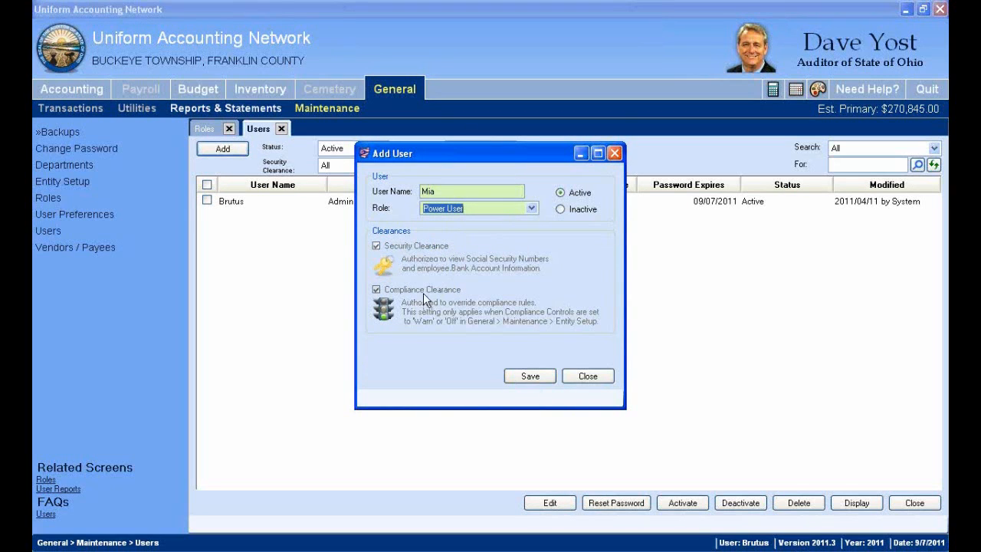
pyautogui.click(529, 377)
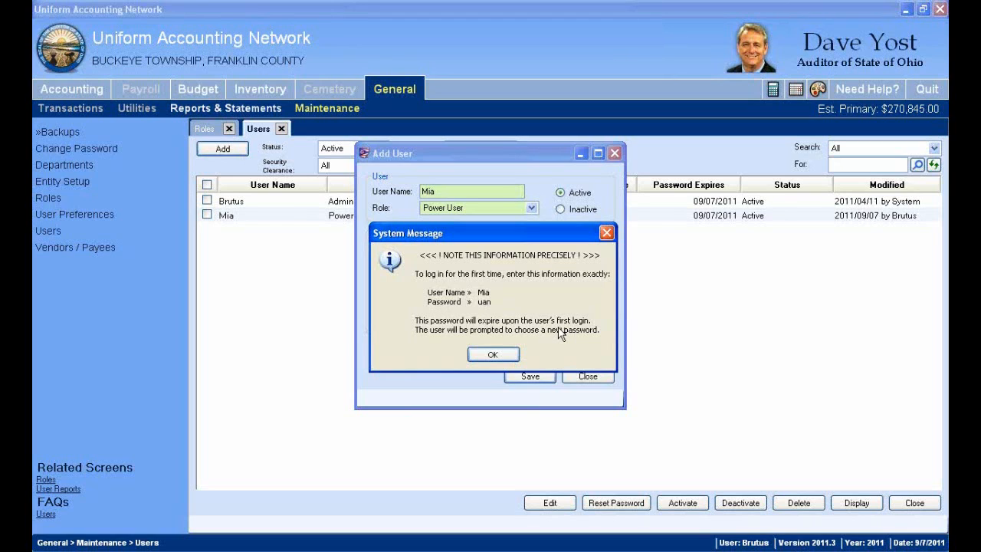
pyautogui.click(493, 355)
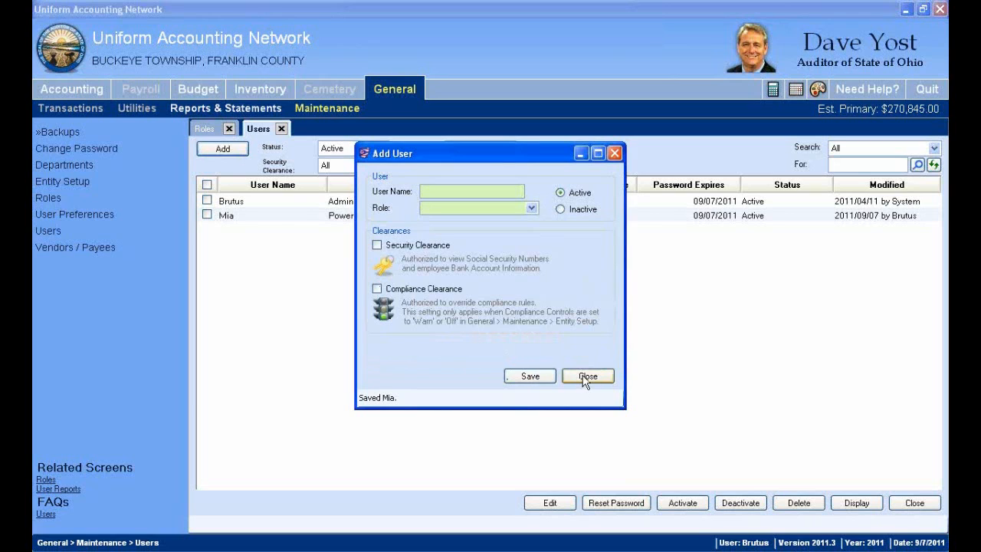
pyautogui.click(588, 376)
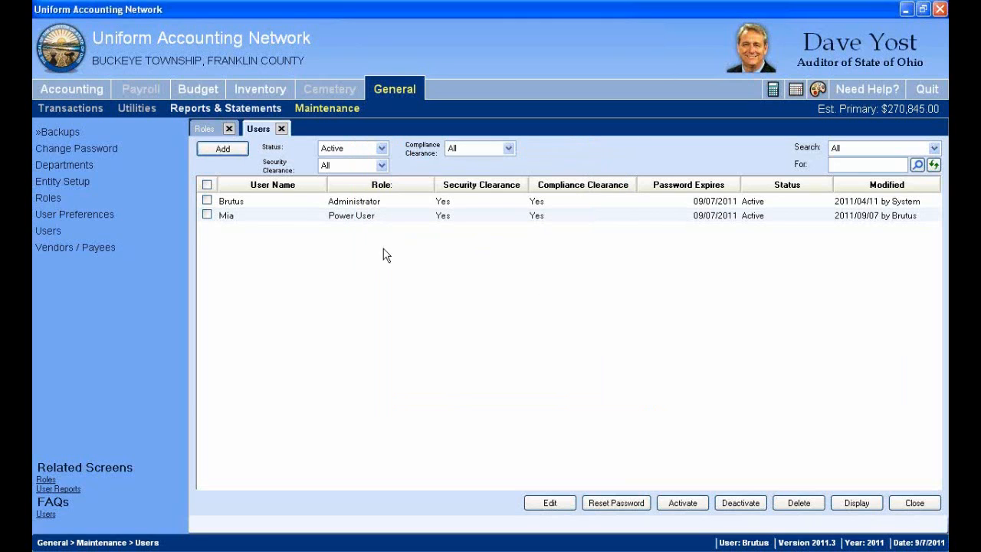
# Step: Select the Power User account in the Users list and compare its role with the available Roles
pyautogui.click(208, 216)
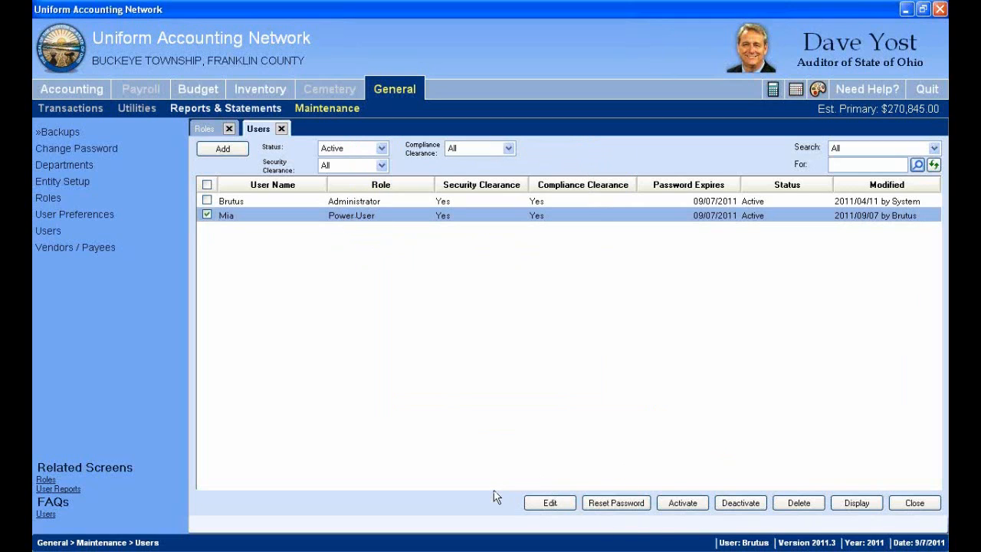
pyautogui.click(204, 129)
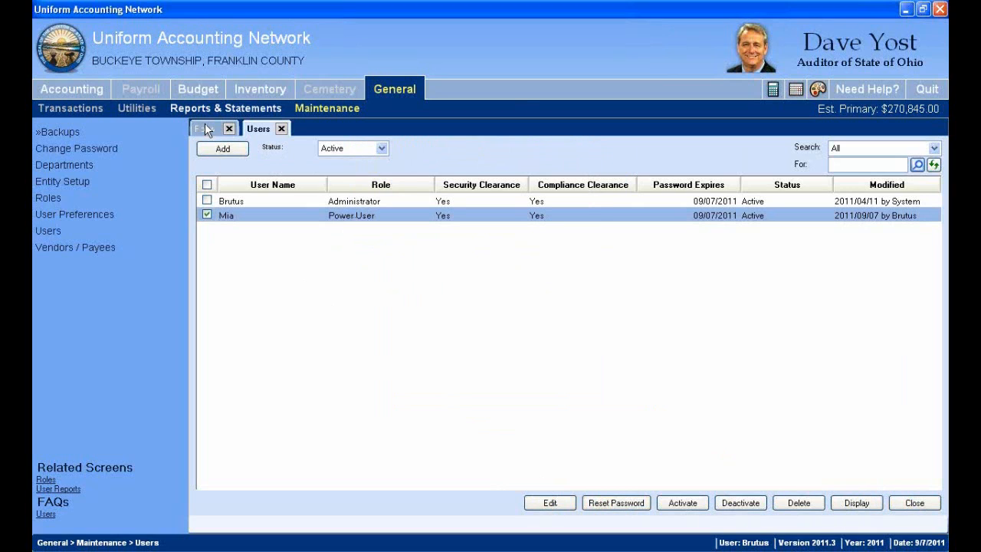
pyautogui.click(260, 128)
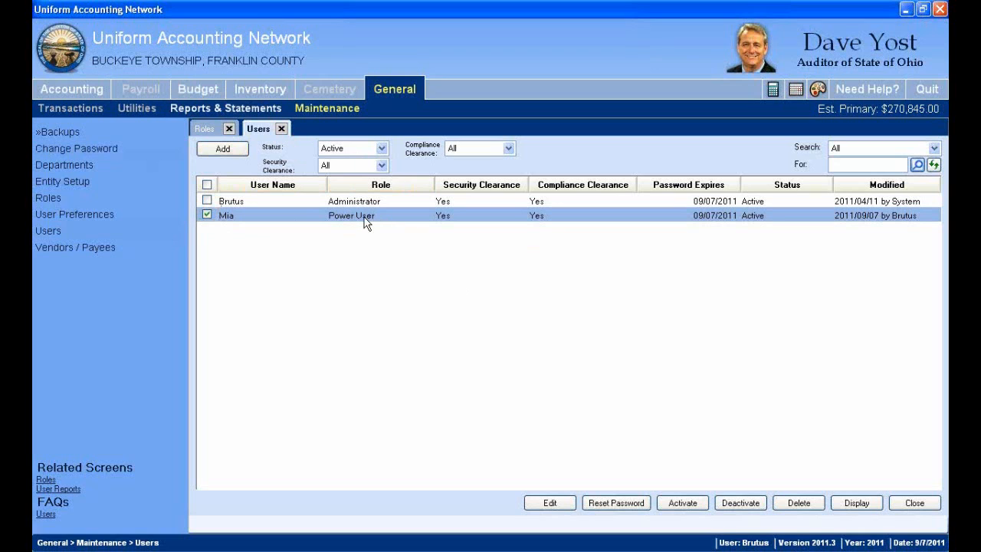
pyautogui.click(206, 130)
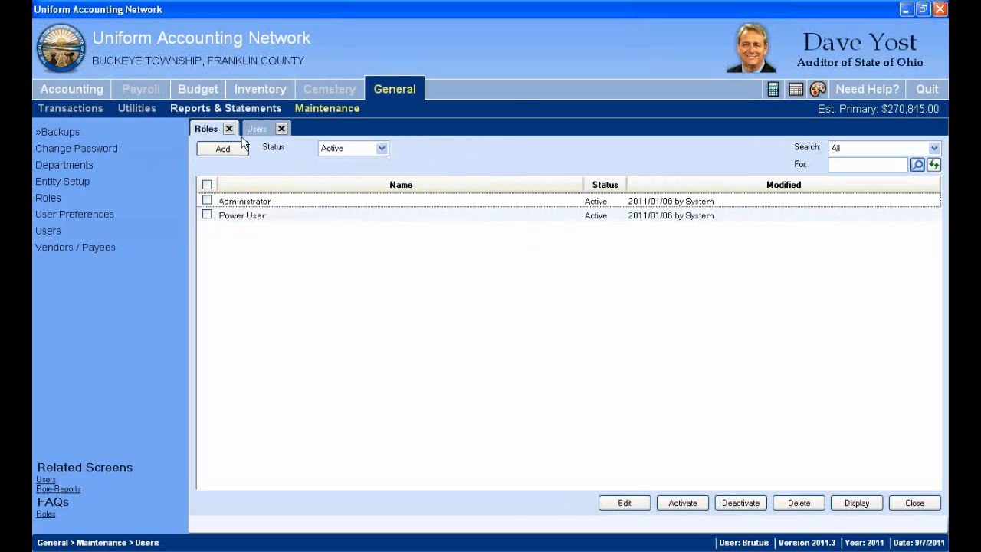
pyautogui.click(256, 130)
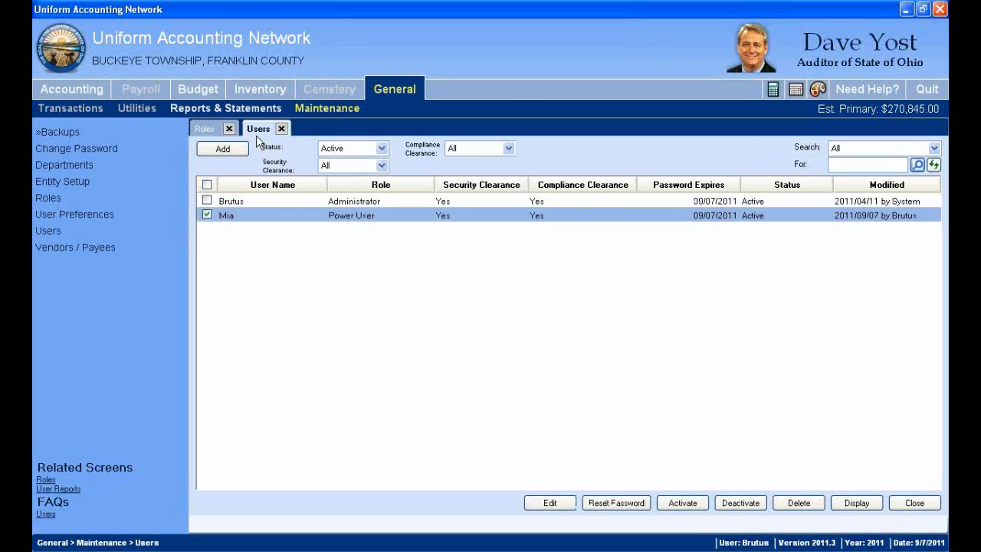
pyautogui.click(212, 132)
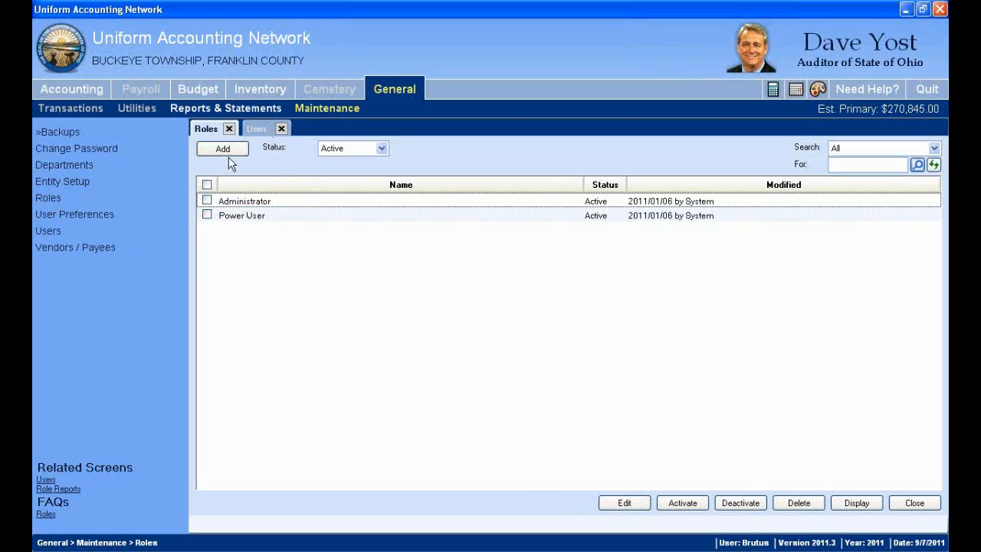
pyautogui.click(260, 130)
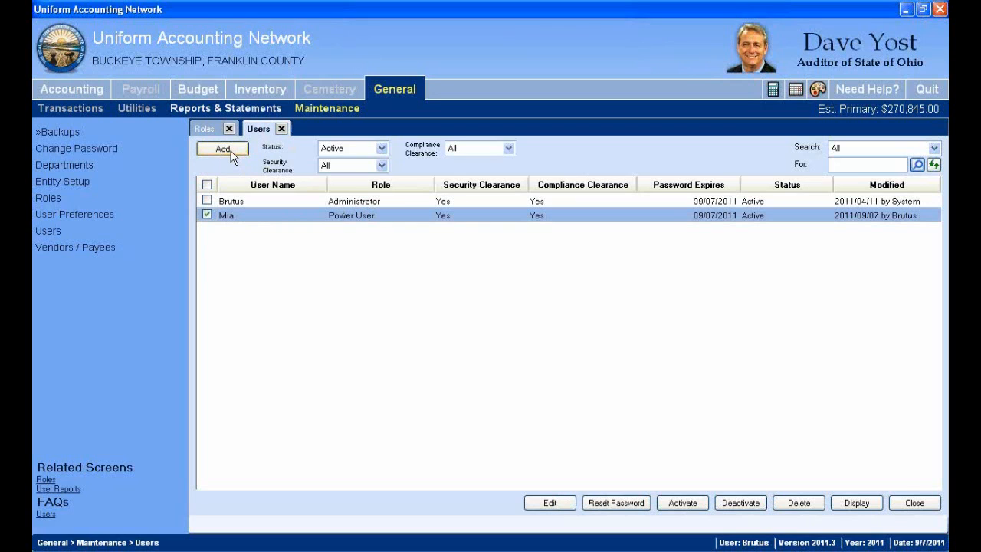
# Step: Check which roles are offered for another new user, and close the form without saving
pyautogui.click(231, 154)
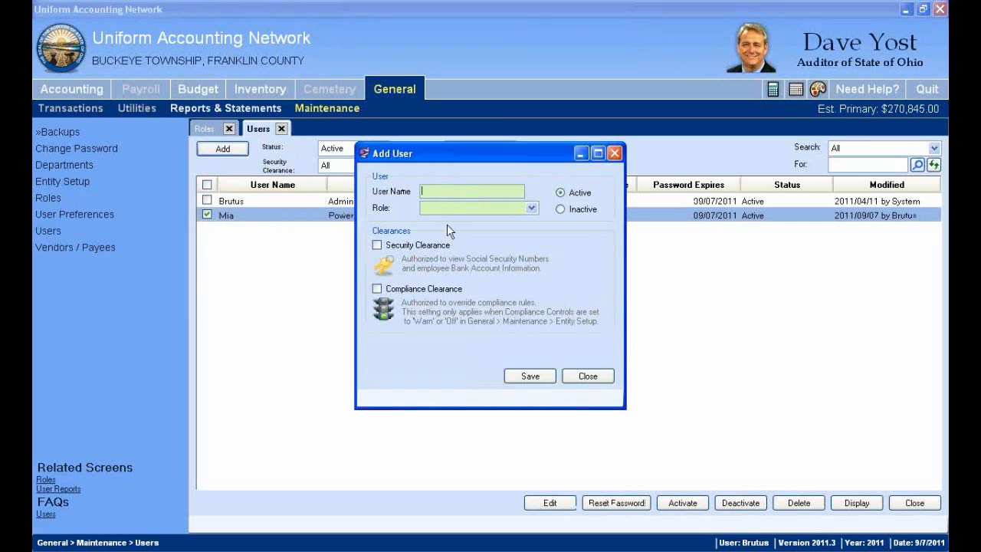
pyautogui.click(532, 208)
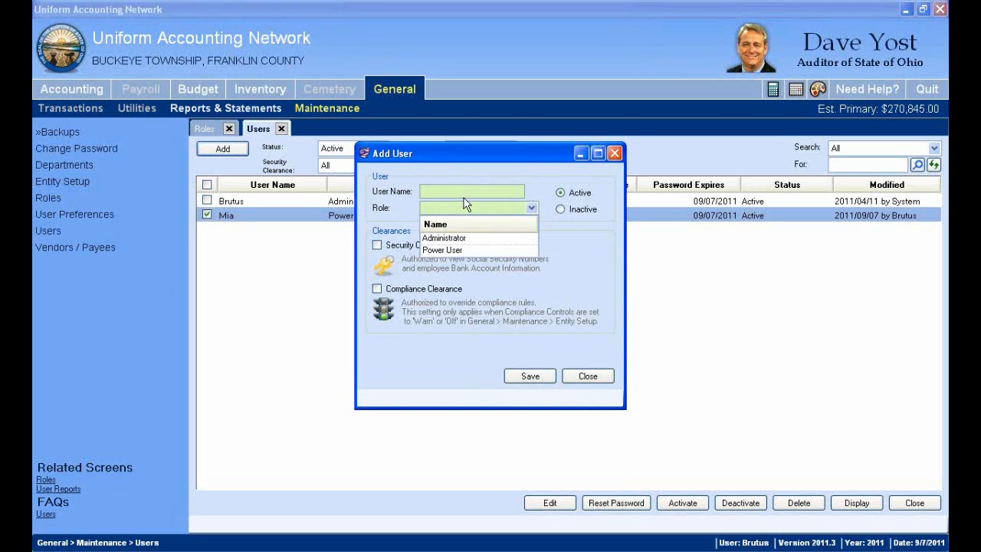
pyautogui.click(596, 383)
pyautogui.click(587, 377)
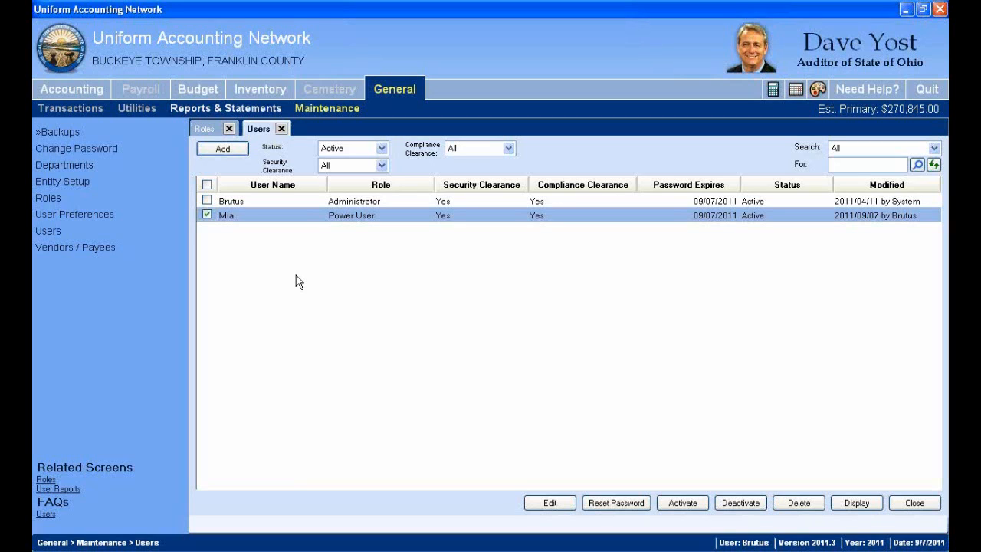
# Step: Start a new role named "Reports Only" with the description "Access to view only accounting report"
pyautogui.click(204, 129)
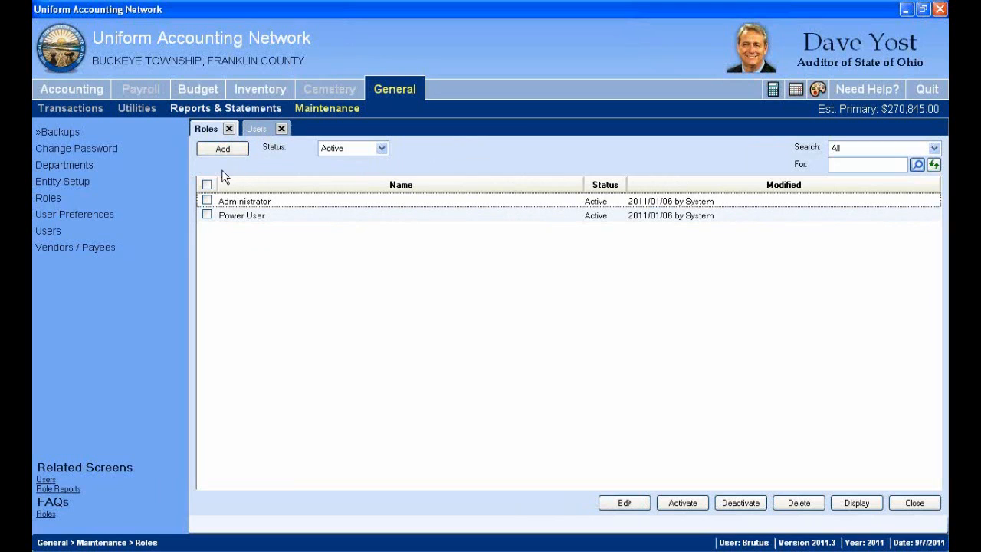
pyautogui.click(223, 148)
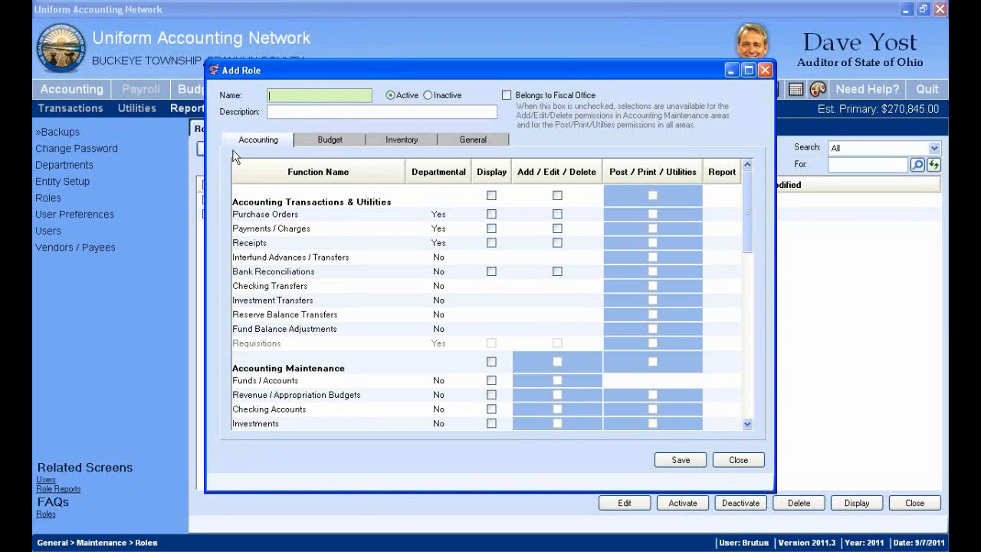
pyautogui.write('Reports Only')
pyautogui.press('Tab')
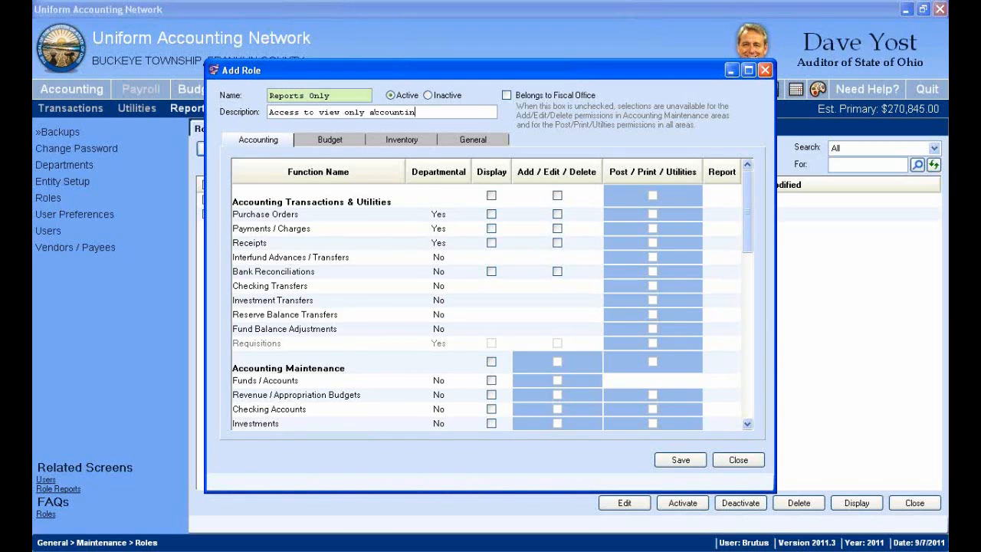
pyautogui.write('eport')
# Step: Examine the new role's permission options for Budget, Inventory and General
pyautogui.click(328, 141)
pyautogui.click(406, 143)
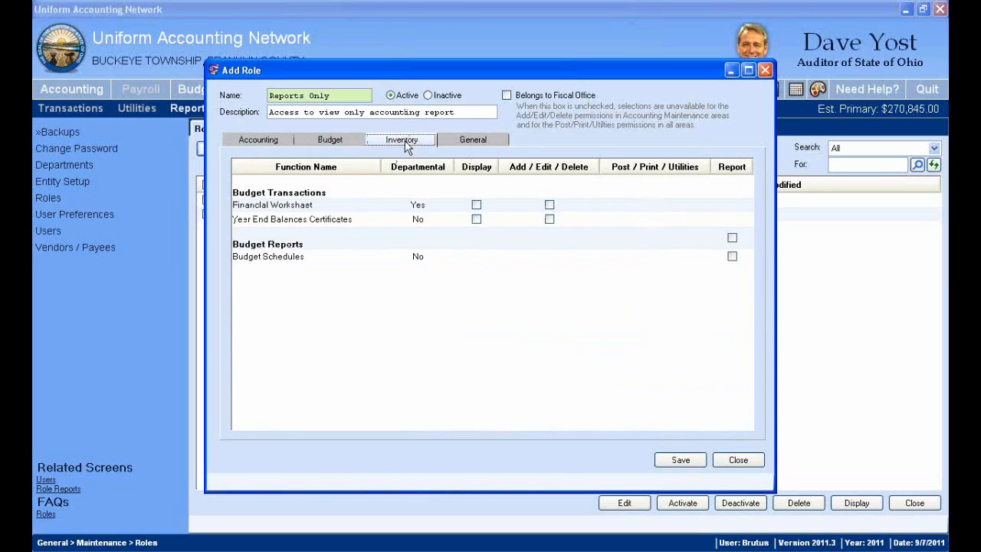
pyautogui.click(473, 144)
pyautogui.click(428, 142)
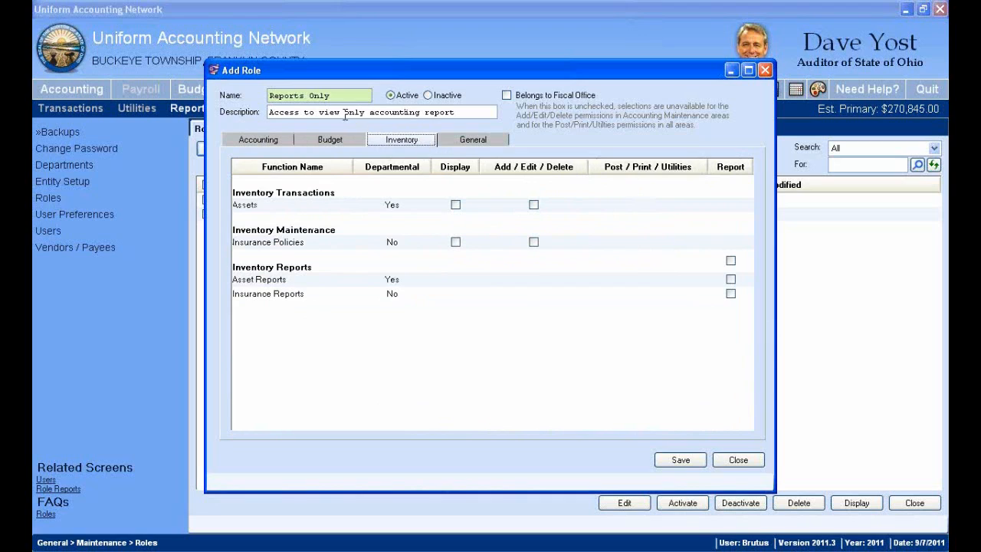
# Step: Compare the Budget and Inventory permissions with the role description, and try granting all Inventory Reports before clearing them
pyautogui.moveTo(302, 112); pyautogui.dragTo(456, 112)
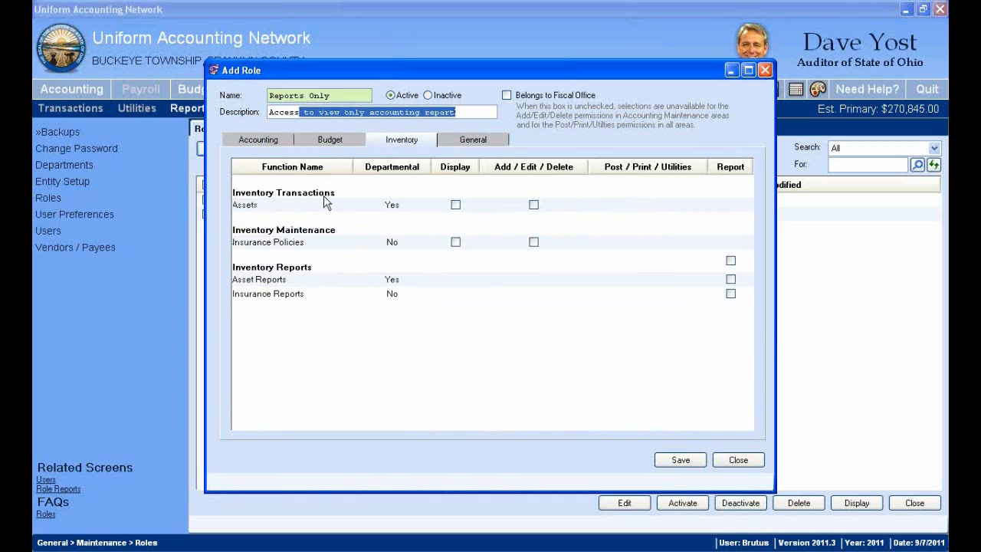
pyautogui.click(342, 141)
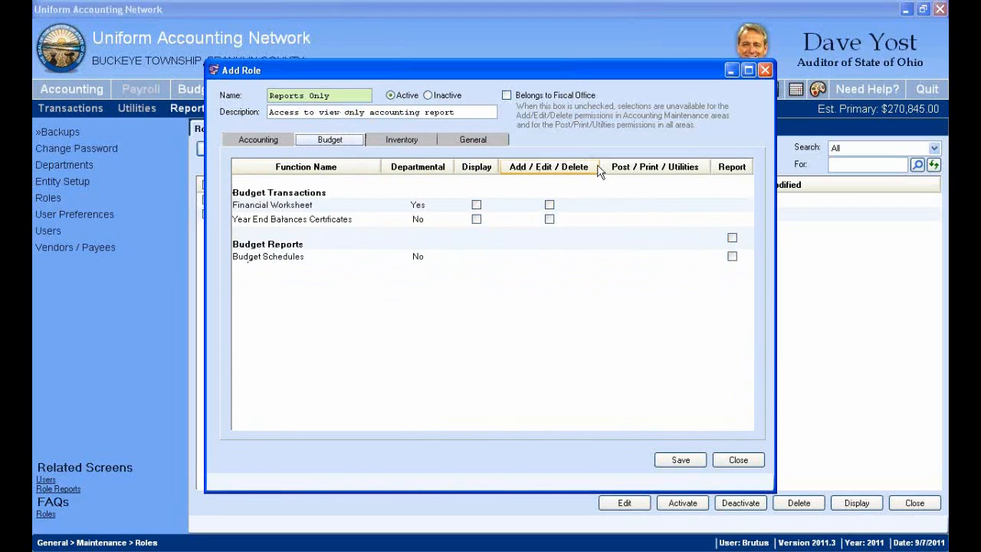
pyautogui.click(399, 143)
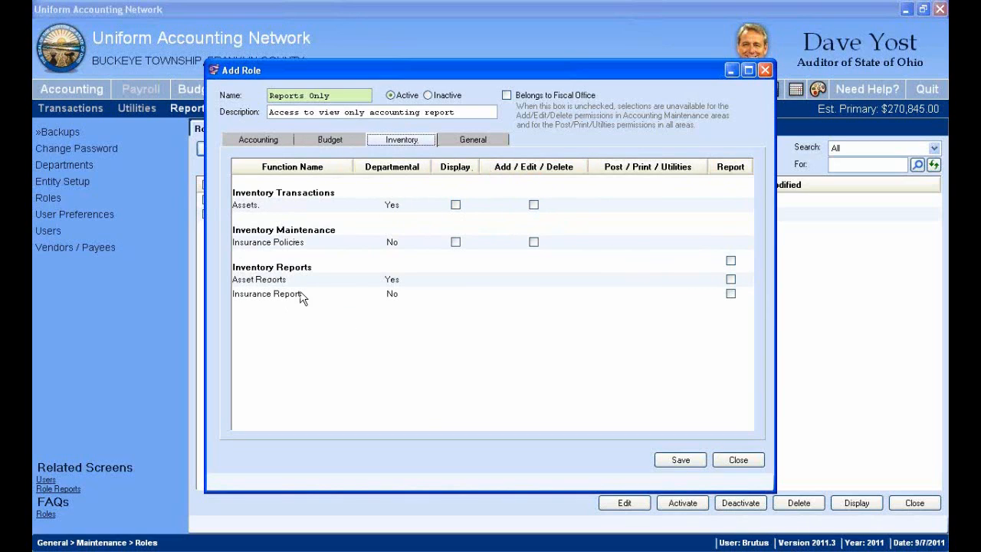
pyautogui.click(731, 261)
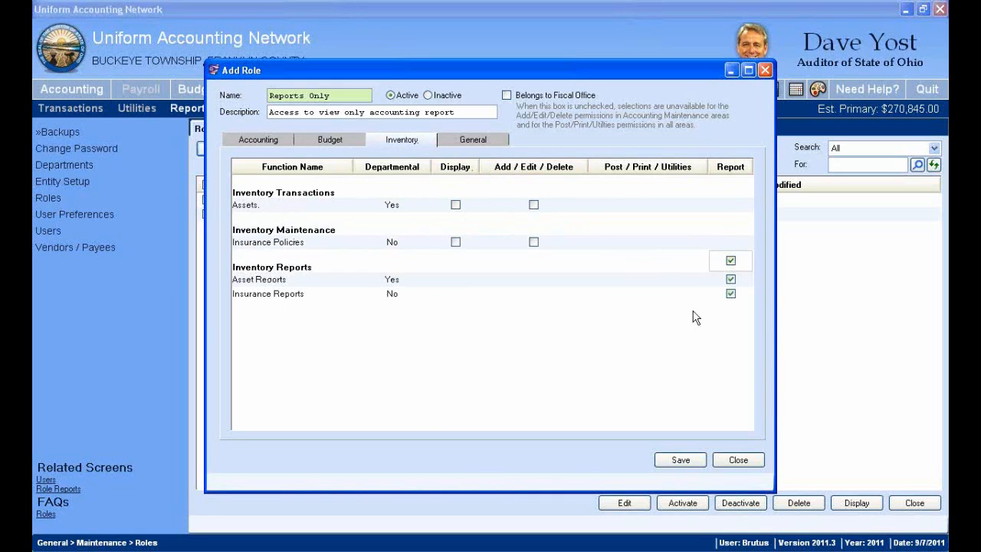
pyautogui.click(730, 261)
# Step: Compare the role's General, Inventory and Budget permission groups with the program's main areas, and return to the Accounting permissions
pyautogui.click(462, 141)
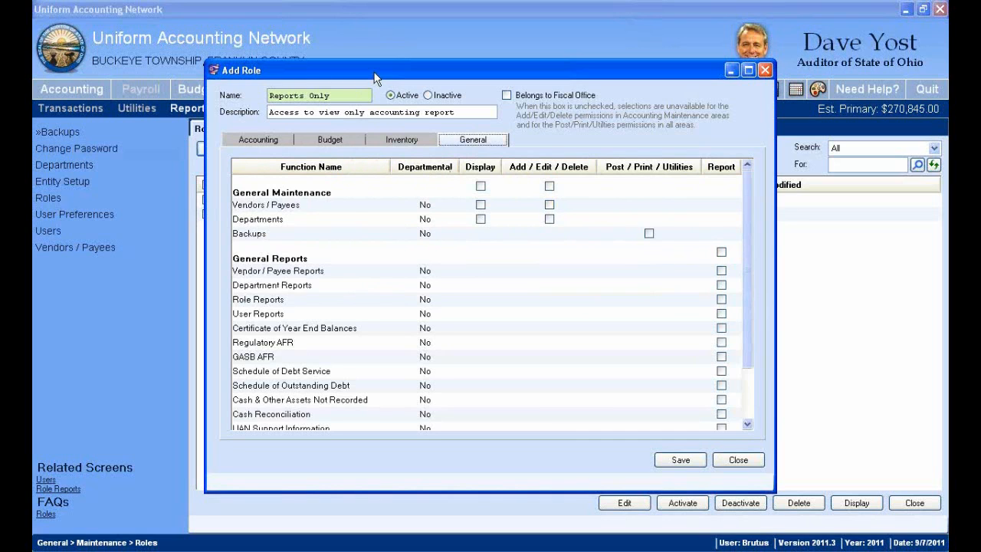
pyautogui.moveTo(374, 73); pyautogui.dragTo(355, 161)
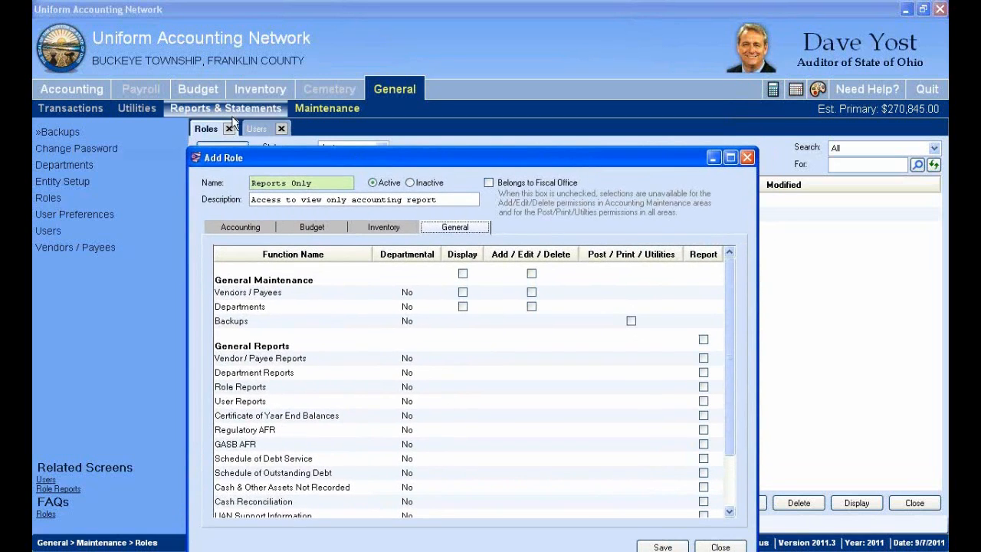
pyautogui.click(396, 230)
pyautogui.click(335, 233)
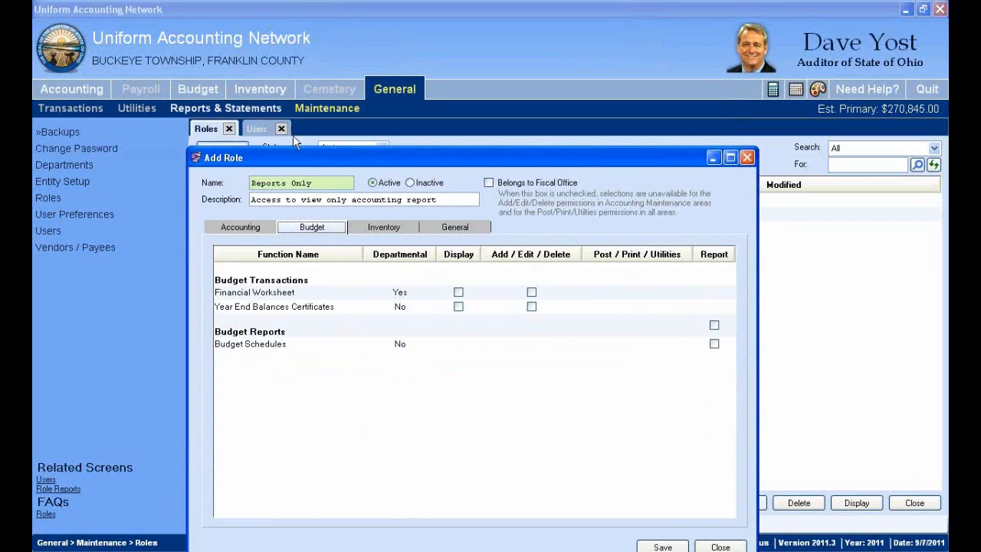
pyautogui.click(246, 227)
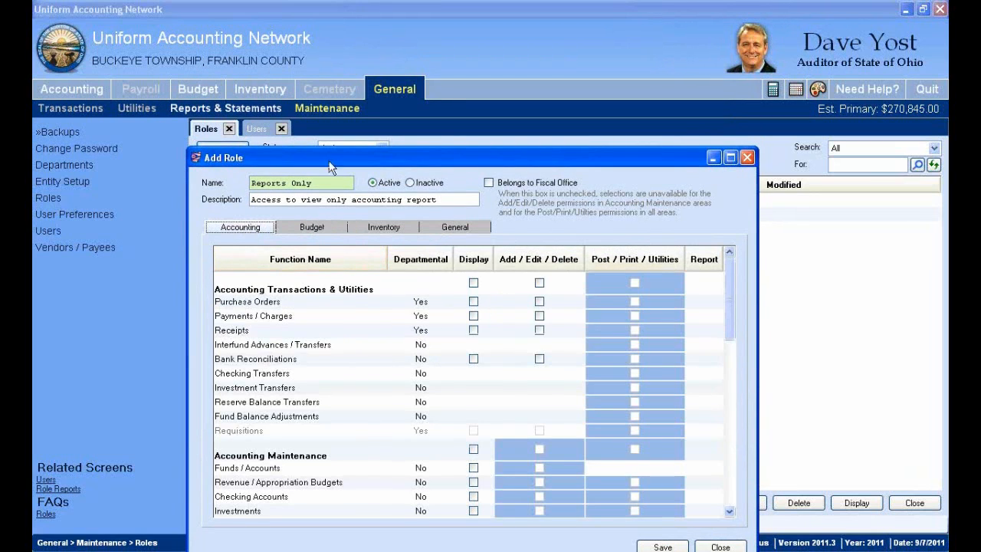
pyautogui.moveTo(376, 155); pyautogui.dragTo(380, 55)
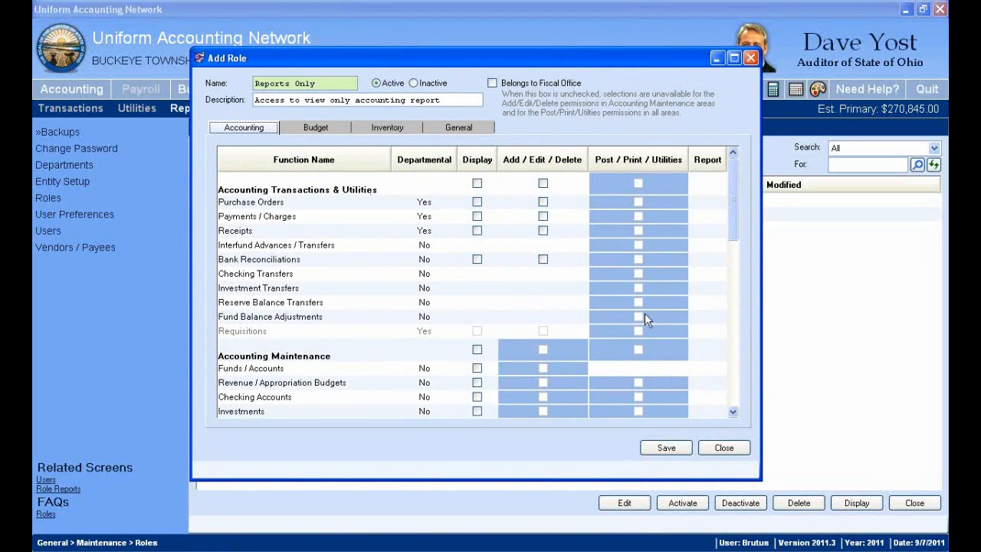
# Step: Examine the Accounting permissions down to the departmental and non-departmental report groups
pyautogui.click(732, 412)
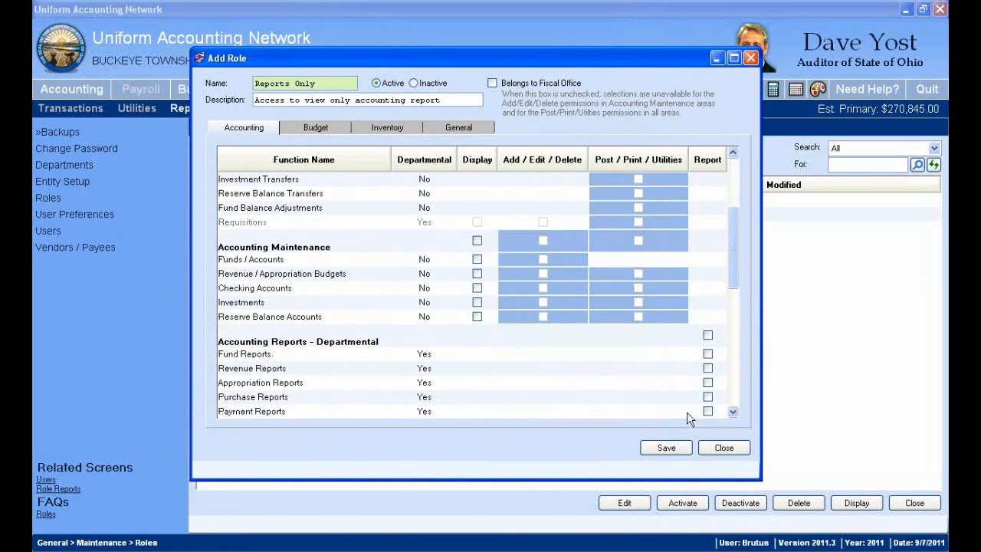
pyautogui.click(734, 413)
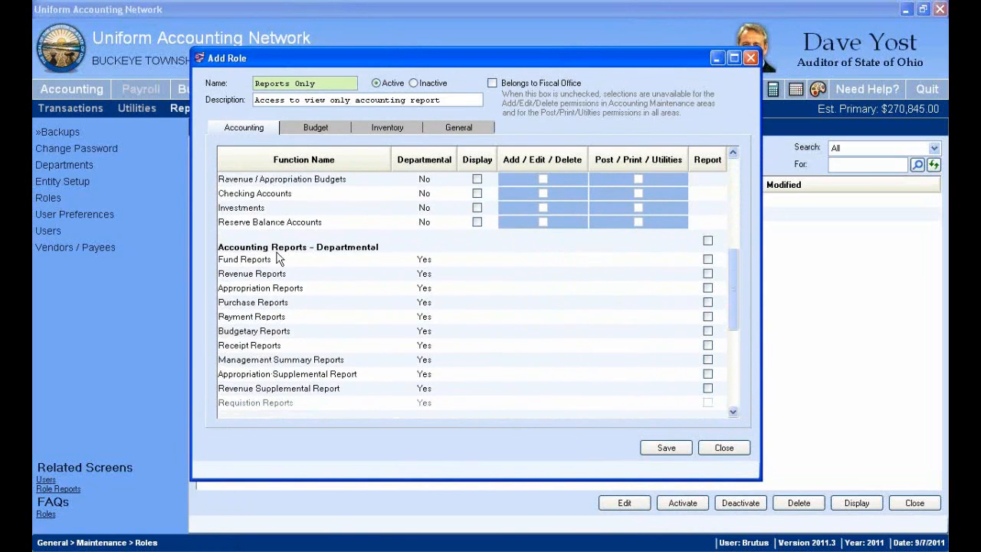
pyautogui.click(733, 414)
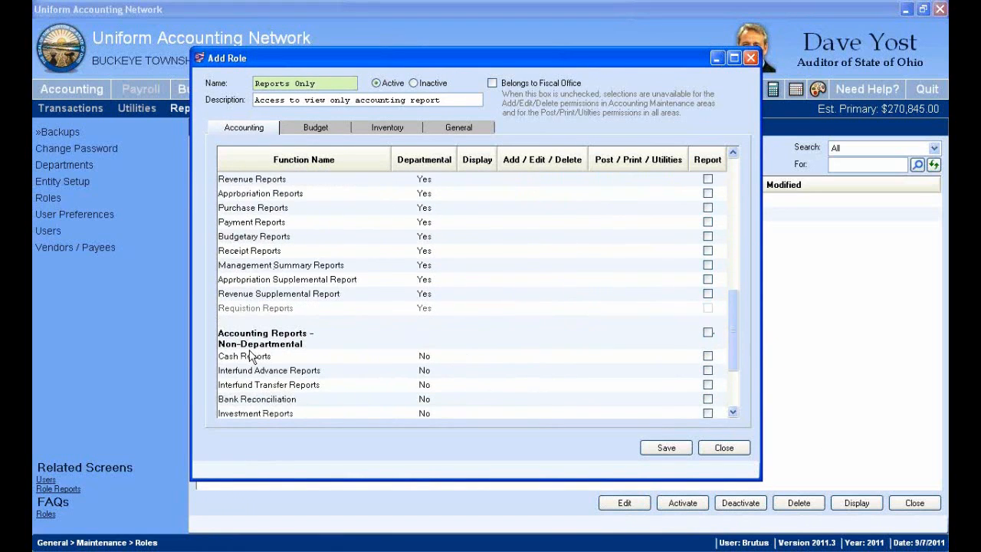
# Step: Try granting individual Fund, Appropriation and Budgetary Reports permissions, and clear the Budgetary and Fund selections
pyautogui.click(733, 153)
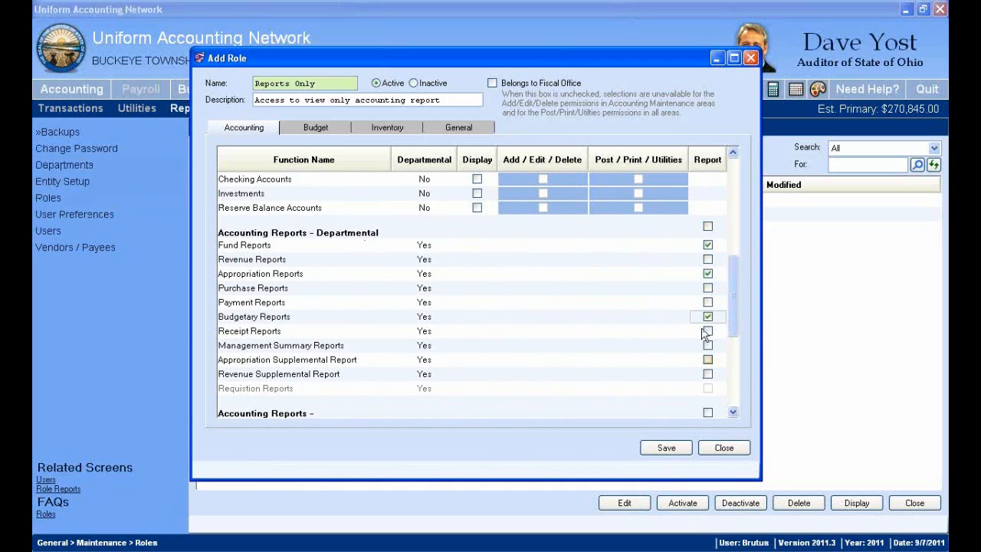
pyautogui.click(708, 244)
pyautogui.click(707, 273)
pyautogui.click(708, 317)
pyautogui.click(708, 317)
pyautogui.click(708, 244)
# Step: Grant the role report access to all Accounting Reports - Departmental and all Accounting Reports - Non-Departmental
pyautogui.click(709, 227)
pyautogui.click(709, 227)
pyautogui.click(708, 226)
pyautogui.scroll(-2, 738, 417)
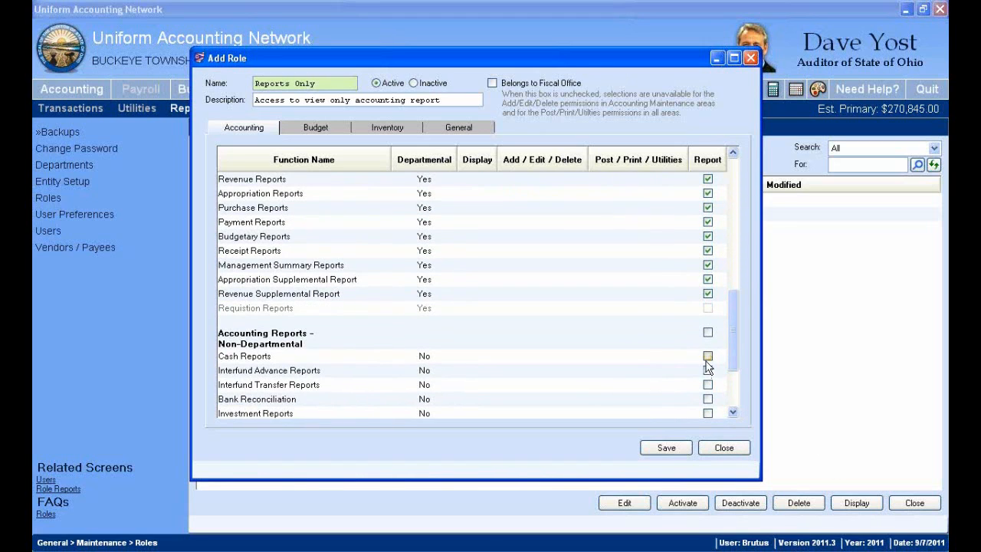
pyautogui.click(708, 333)
pyautogui.scroll(-2, 735, 413)
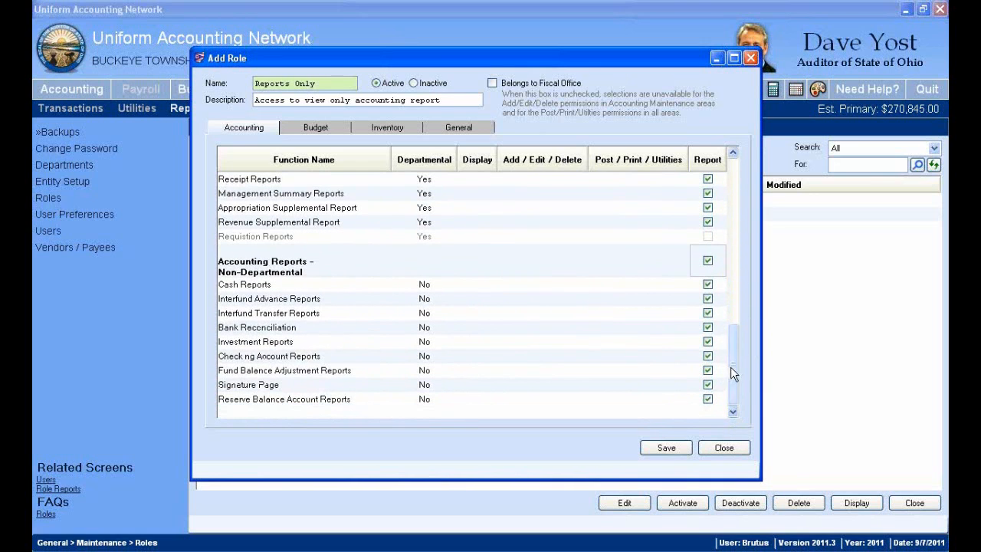
# Step: Review the Accounting permissions from top to end, save the Reports Only role and close the form
pyautogui.moveTo(732, 367); pyautogui.dragTo(736, 195)
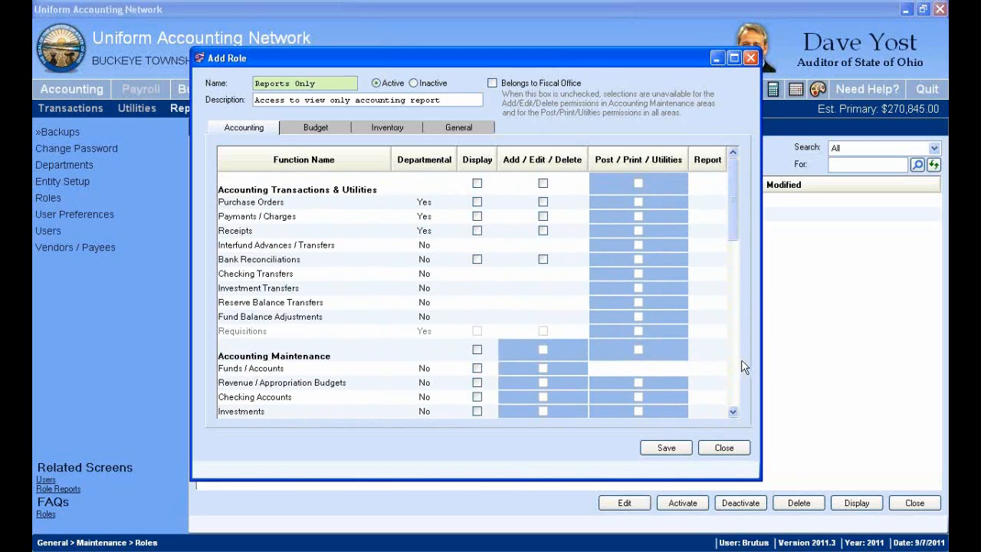
pyautogui.scroll(-6, 730, 397)
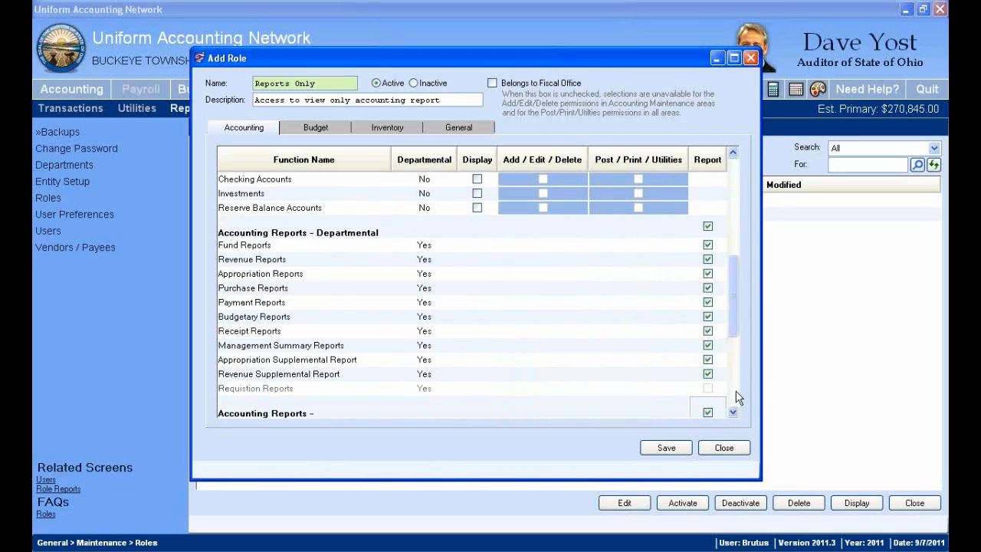
pyautogui.scroll(-3, 736, 399)
pyautogui.click(677, 449)
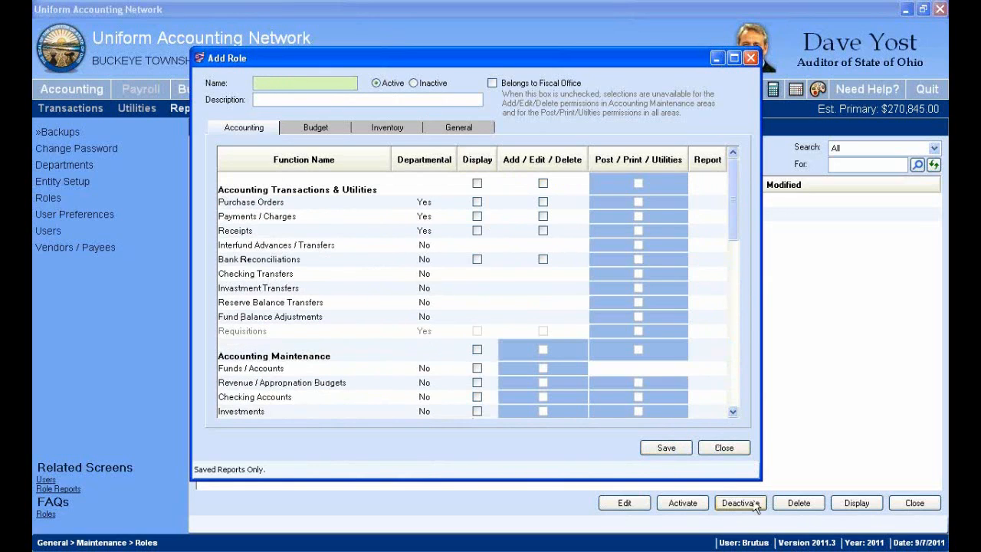
pyautogui.click(724, 448)
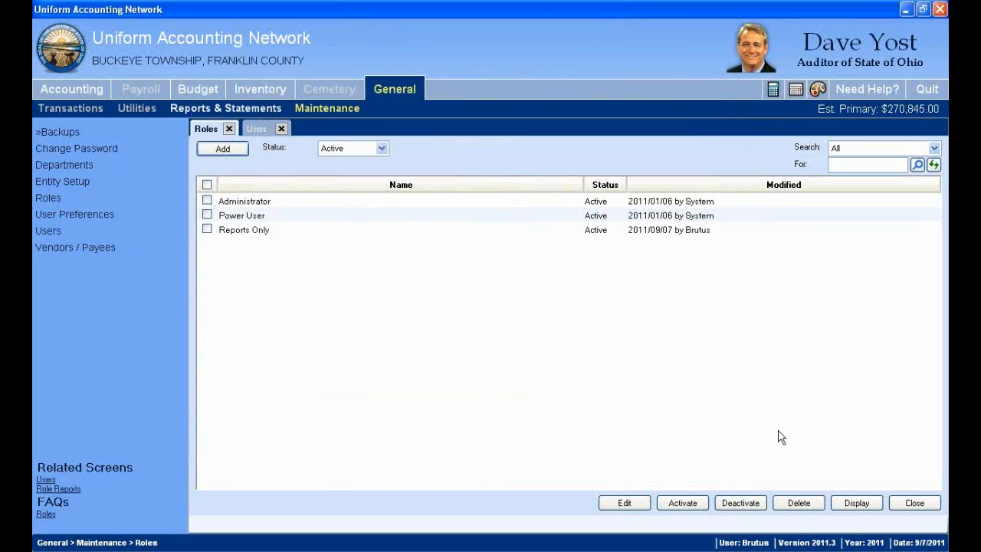
# Step: Select the Reports Only role in the Roles list and clear the selection again
pyautogui.click(253, 232)
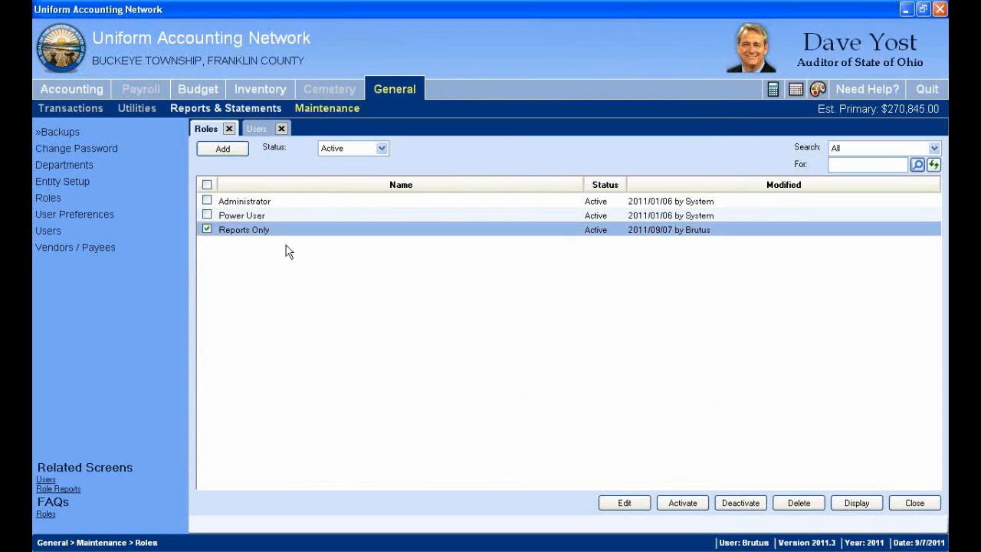
pyautogui.click(207, 230)
pyautogui.click(208, 230)
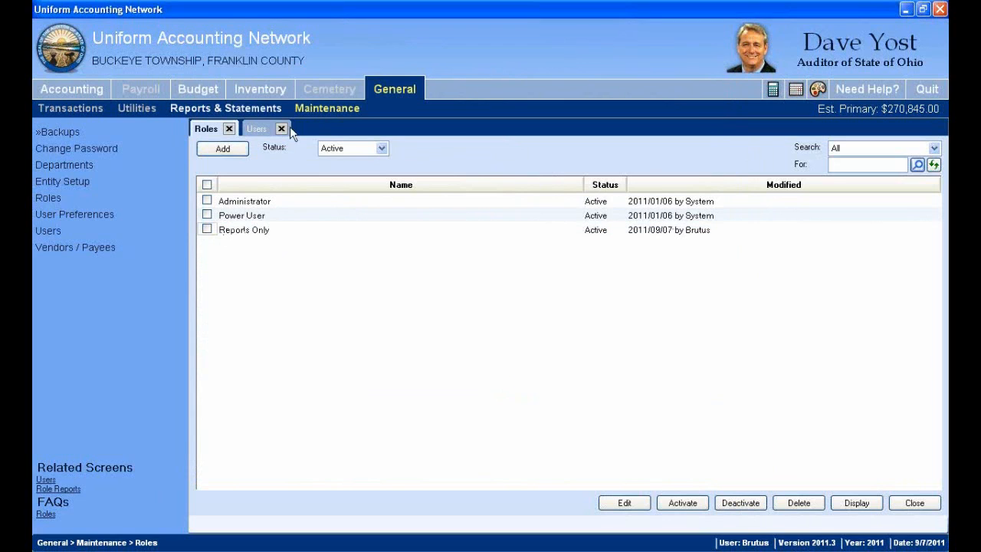
# Step: Start another user from the Users list, enter the user name and assign the Reports Only role
pyautogui.click(260, 128)
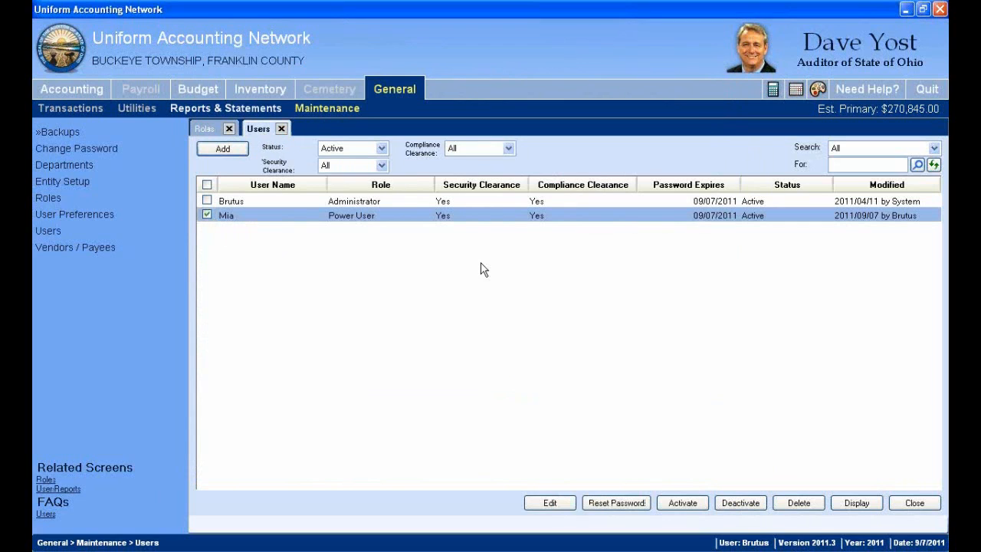
pyautogui.click(207, 215)
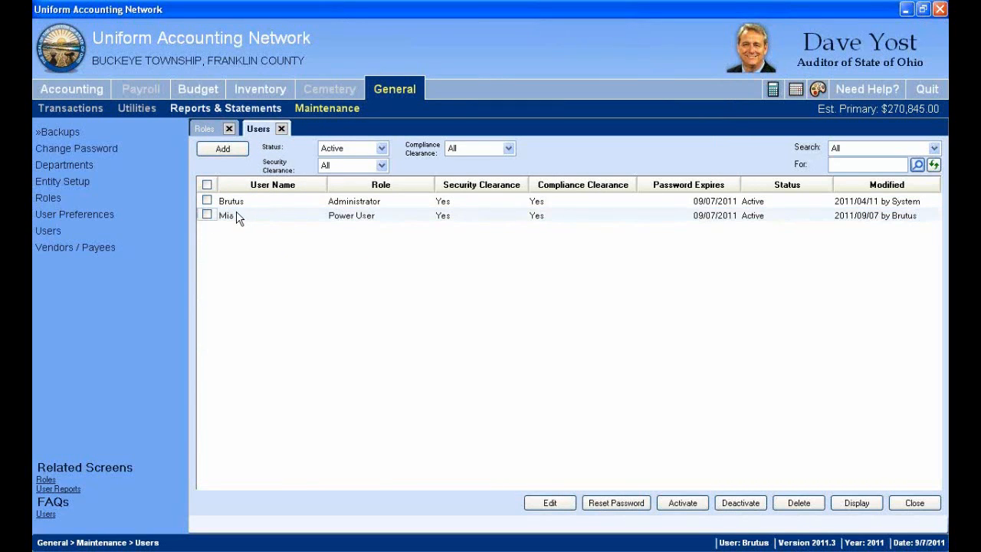
pyautogui.click(221, 150)
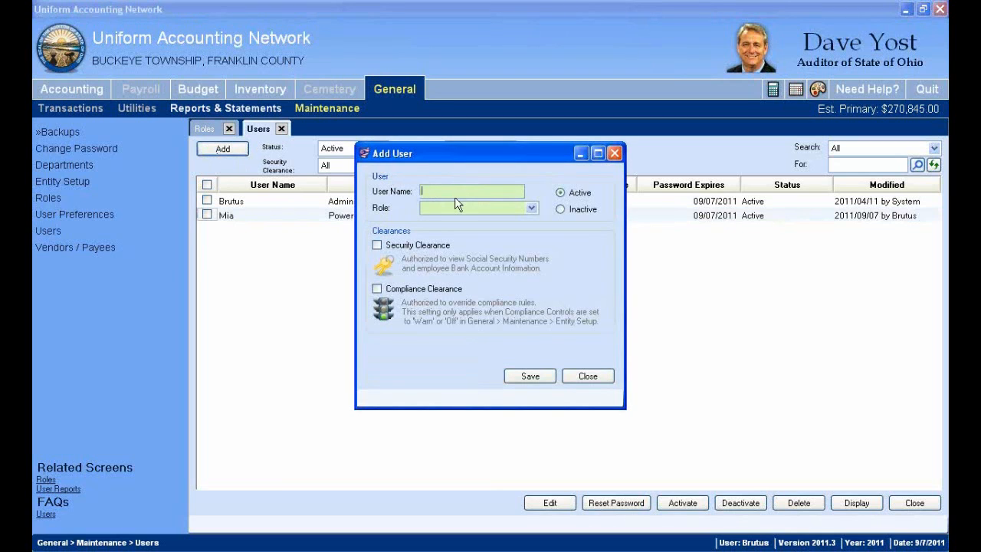
pyautogui.write('John')
pyautogui.click(454, 207)
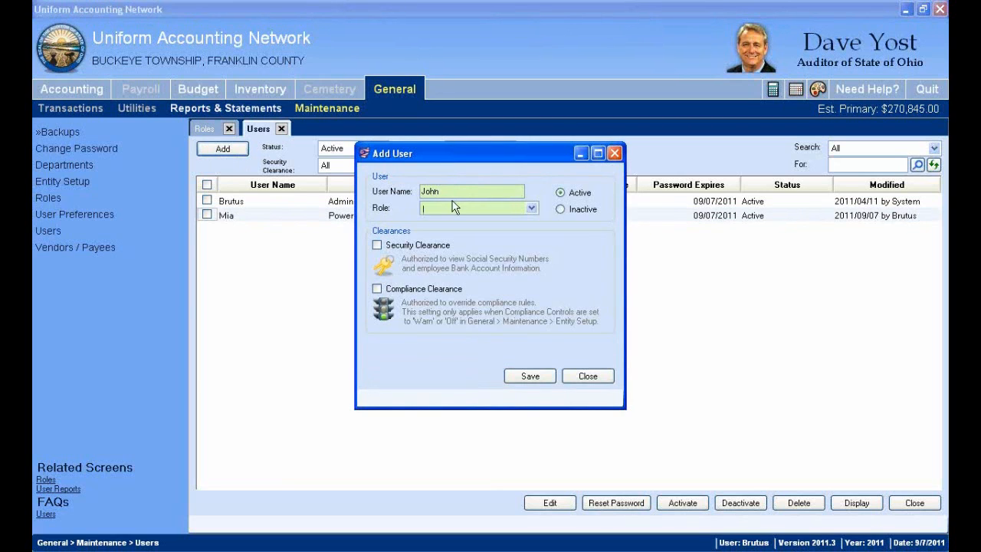
pyautogui.click(531, 208)
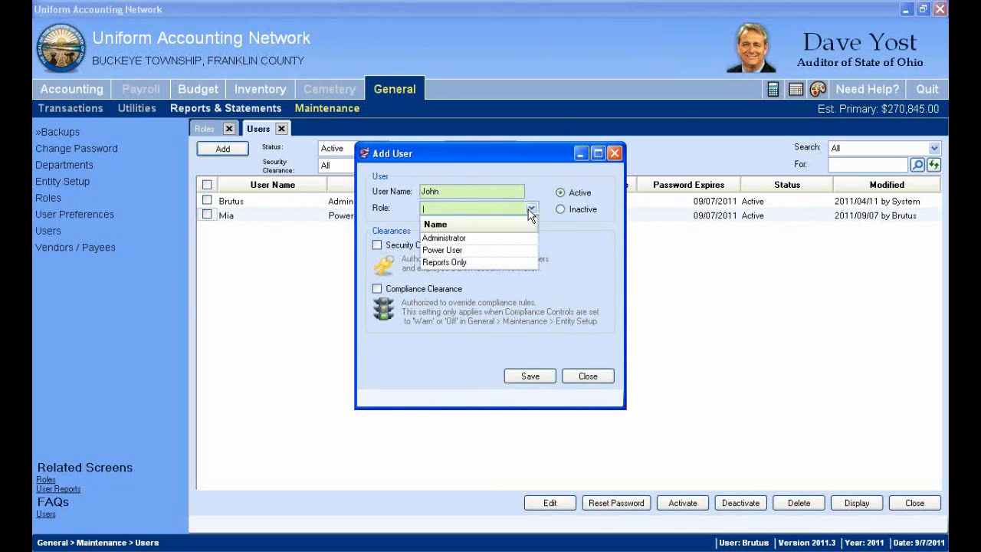
pyautogui.click(463, 263)
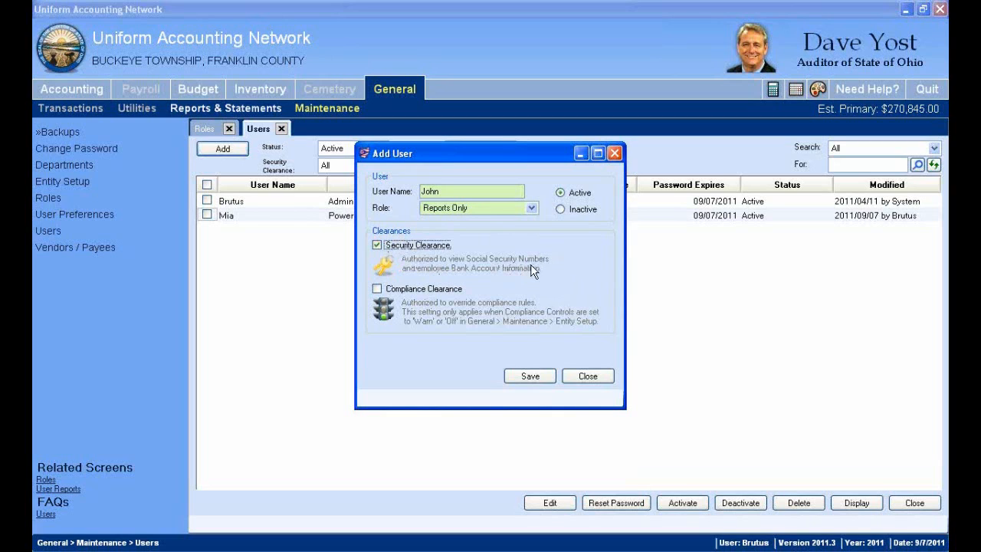
# Step: Try the Security Clearance and Compliance Clearance options, leave both cleared, and save the new user
pyautogui.click(377, 246)
pyautogui.click(377, 289)
pyautogui.click(377, 289)
pyautogui.click(529, 379)
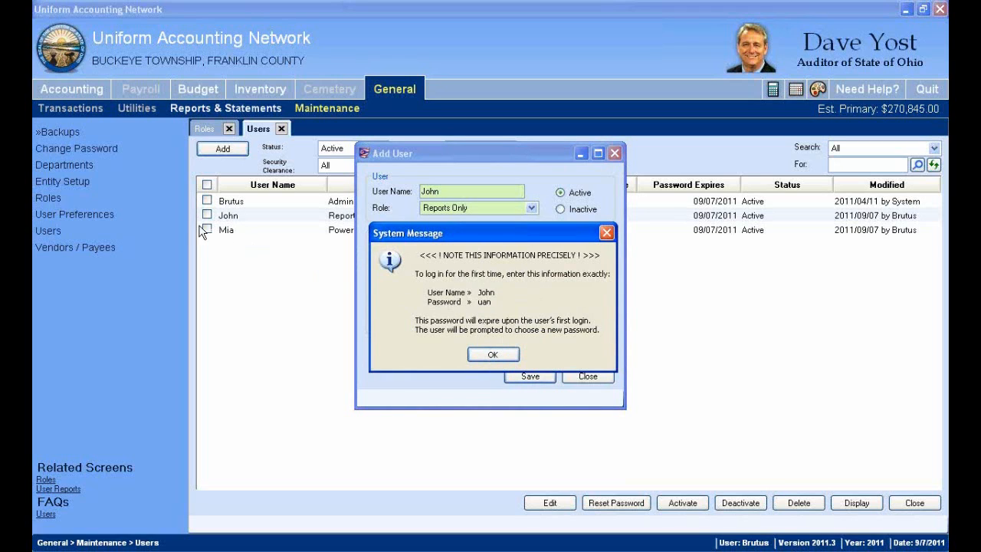
pyautogui.click(491, 357)
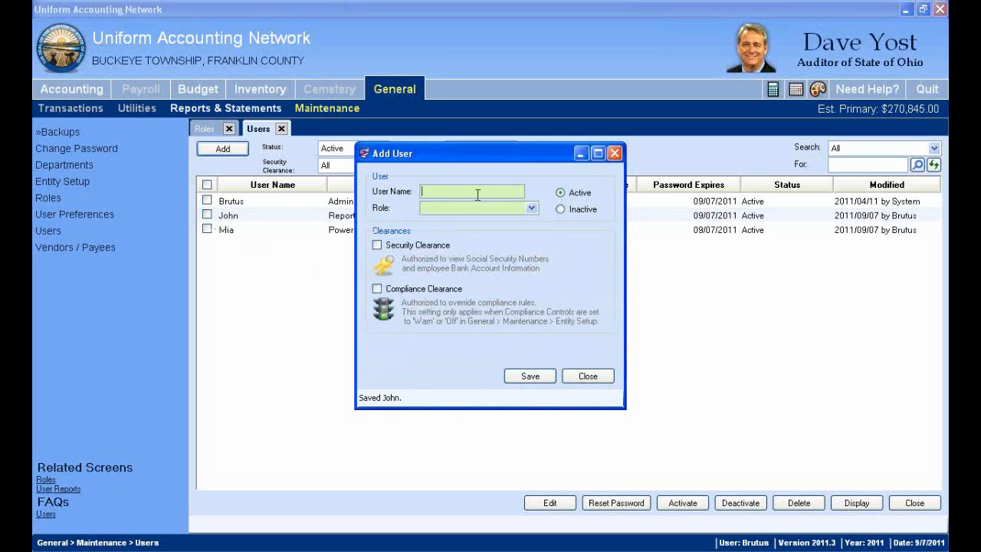
# Step: Add a second Reports Only user by entering the user name, and save the account without any clearances
pyautogui.click(530, 208)
pyautogui.click(450, 267)
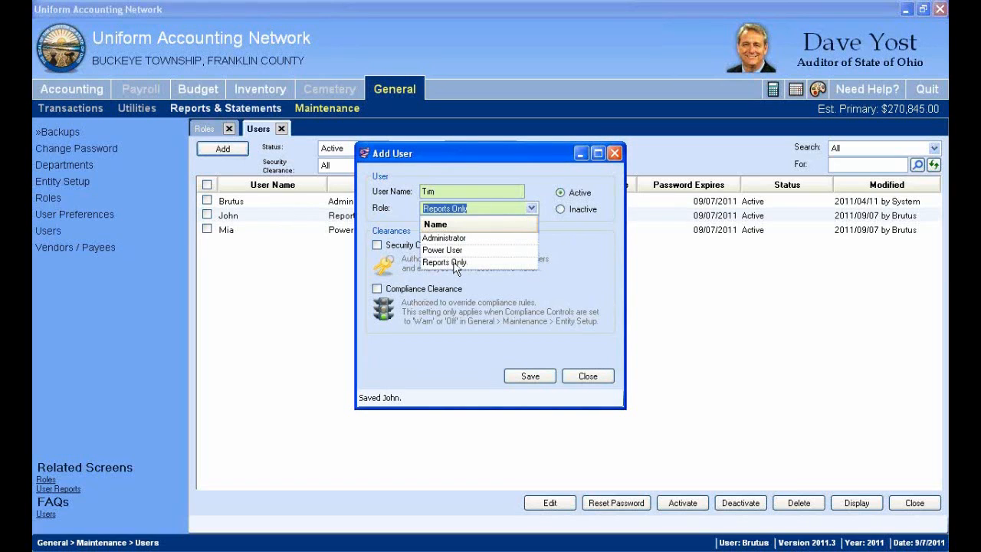
pyautogui.click(532, 376)
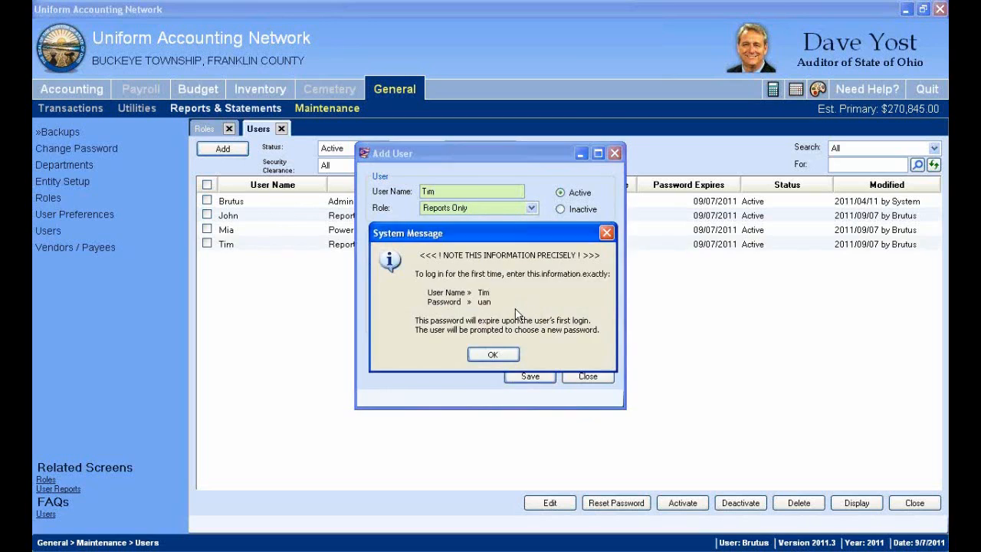
pyautogui.click(499, 355)
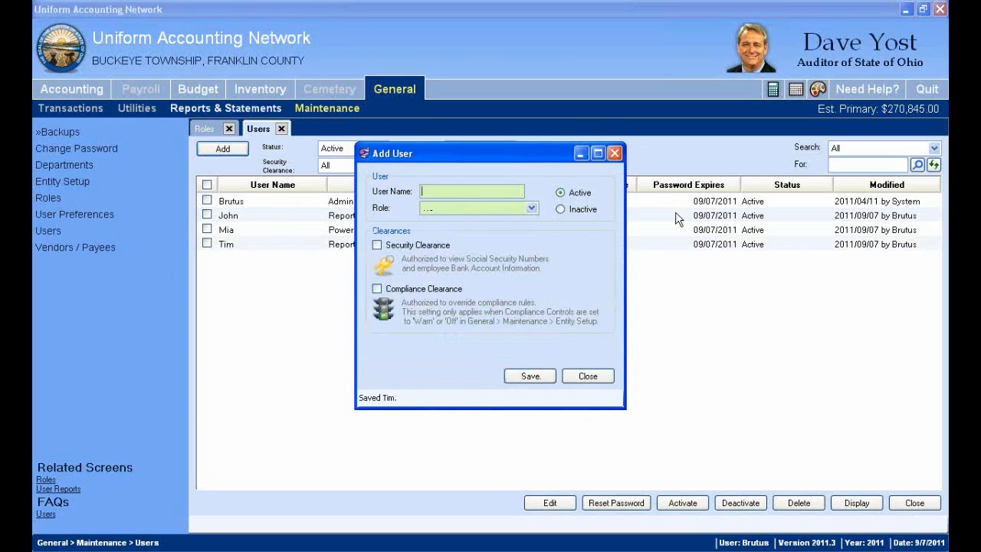
# Step: Add a third Reports Only user with its user name, save the account without clearances, and close the form
pyautogui.write('Sla')
pyautogui.click(531, 208)
pyautogui.click(446, 263)
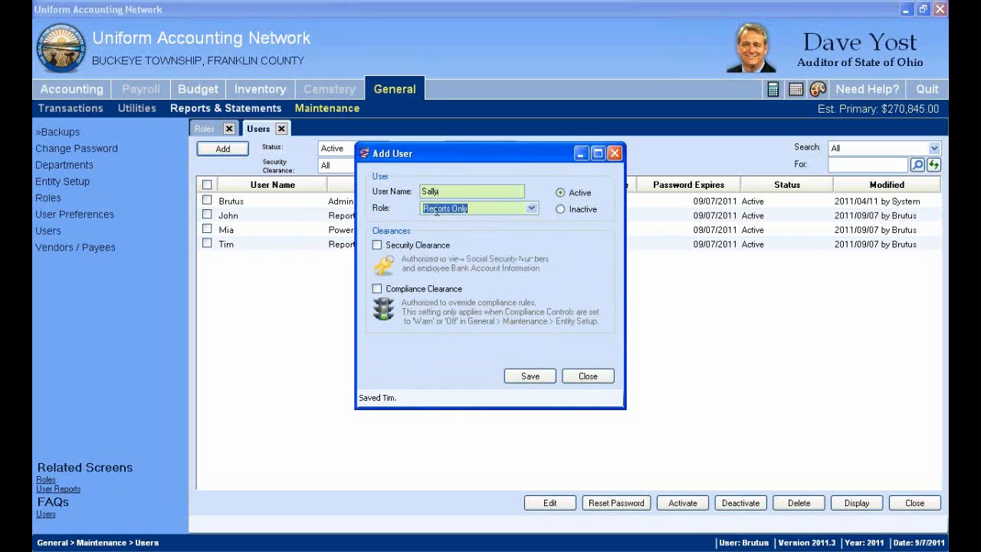
pyautogui.click(530, 376)
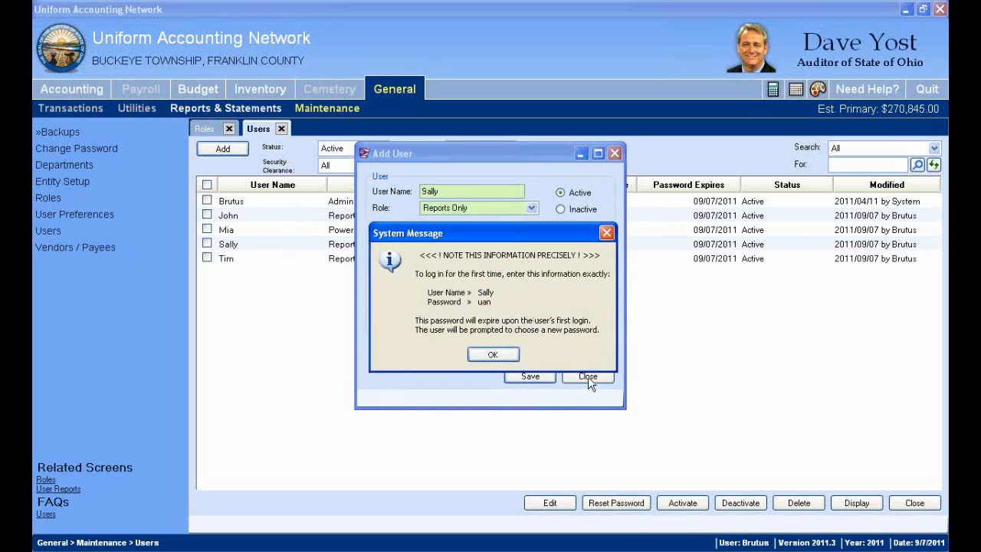
pyautogui.click(500, 357)
pyautogui.click(587, 377)
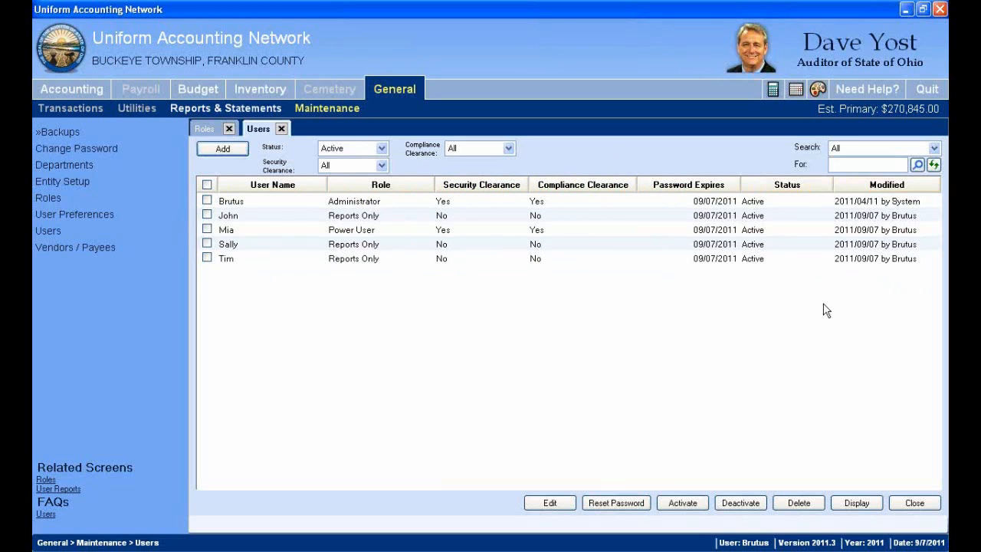
# Step: Reset the password of the last Reports Only user in the Users list to the default and confirm
pyautogui.click(207, 229)
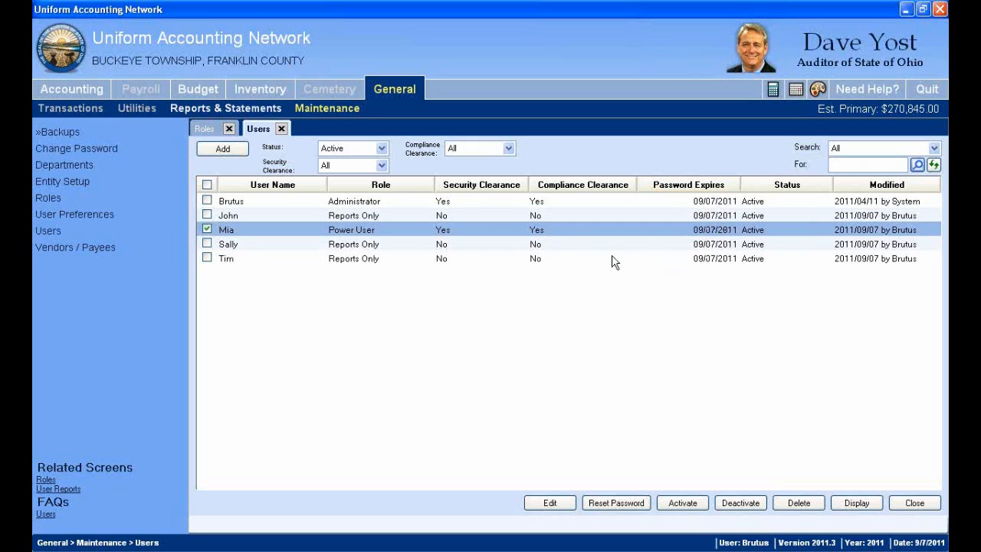
pyautogui.click(208, 230)
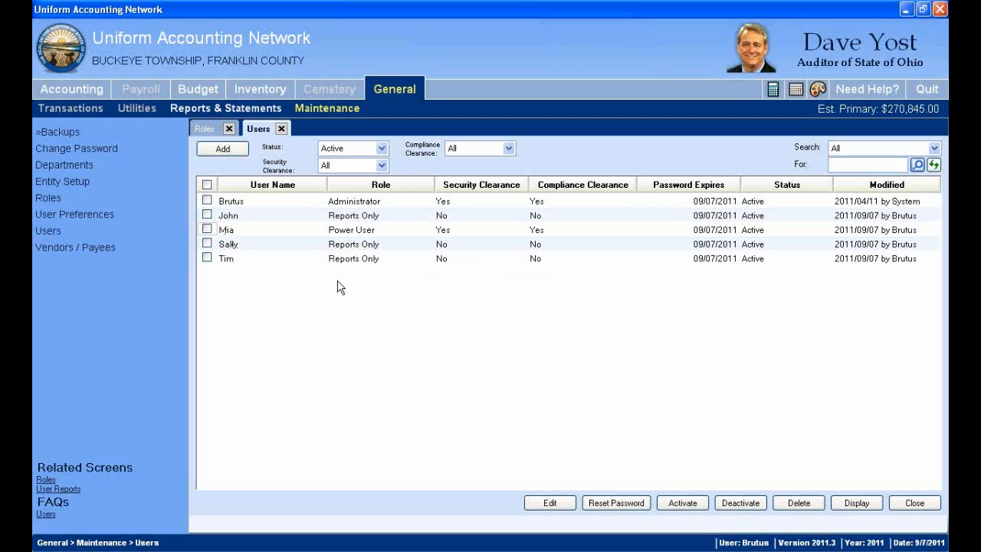
pyautogui.click(207, 258)
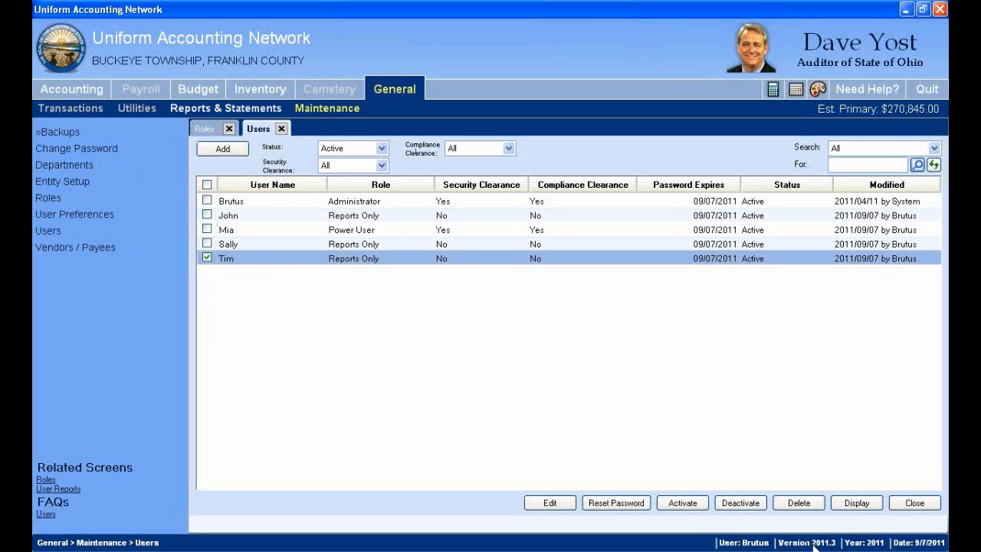
pyautogui.click(609, 506)
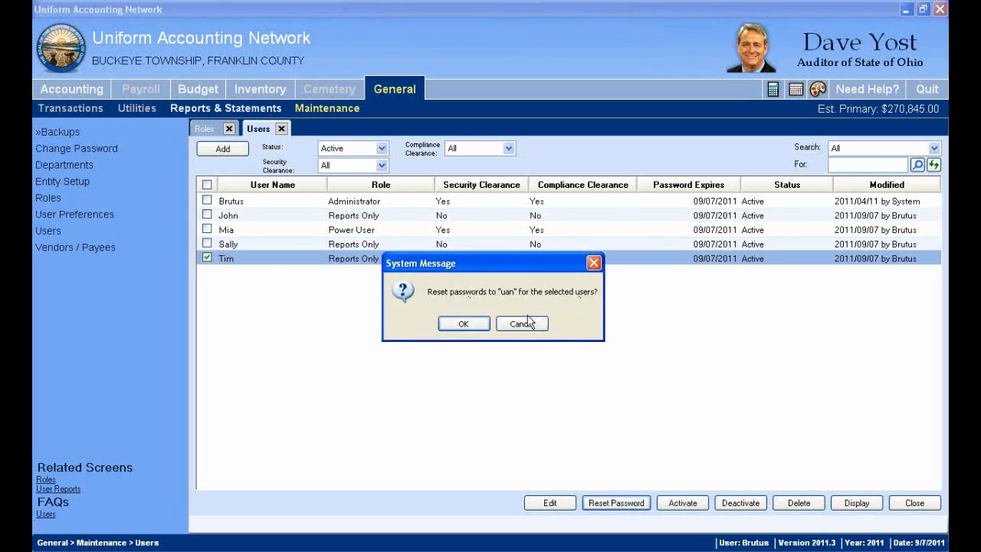
pyautogui.click(464, 323)
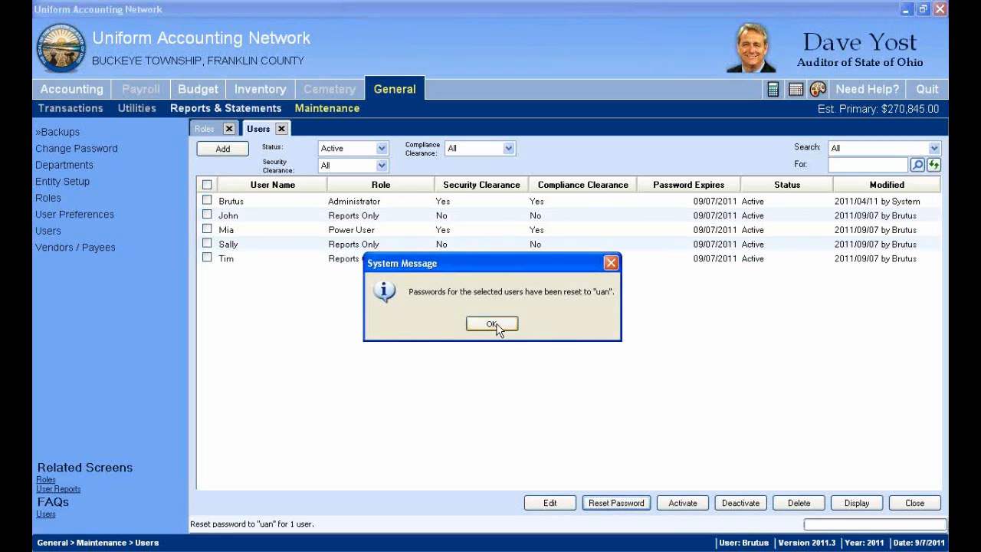
pyautogui.click(494, 325)
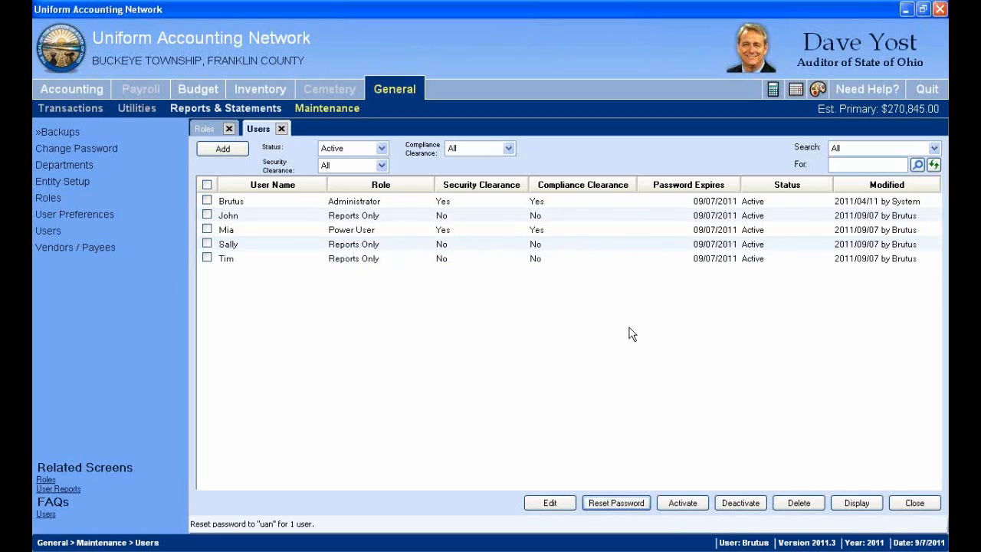
# Step: Reset the Administrator user's password to the default, with no other user selected, and confirm
pyautogui.click(207, 259)
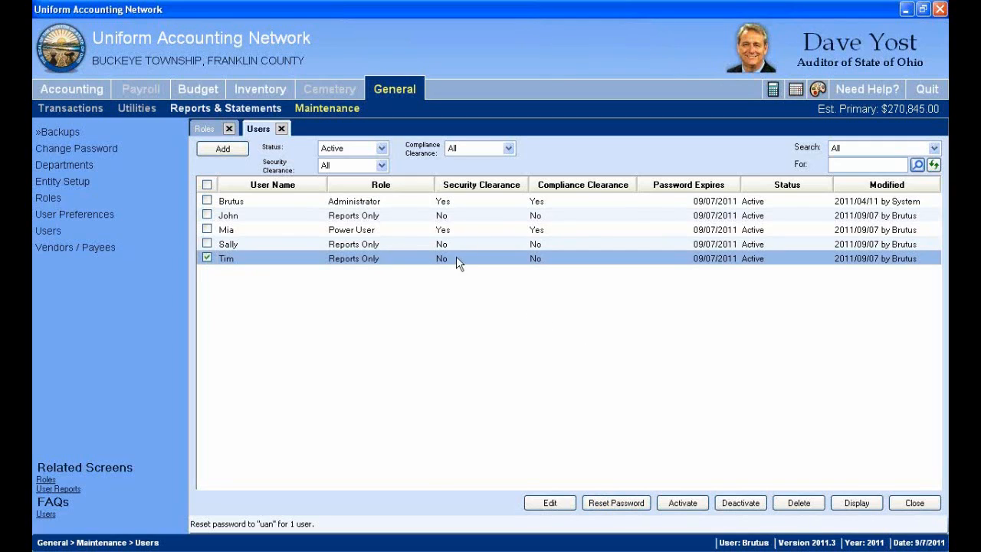
pyautogui.click(207, 258)
pyautogui.click(207, 200)
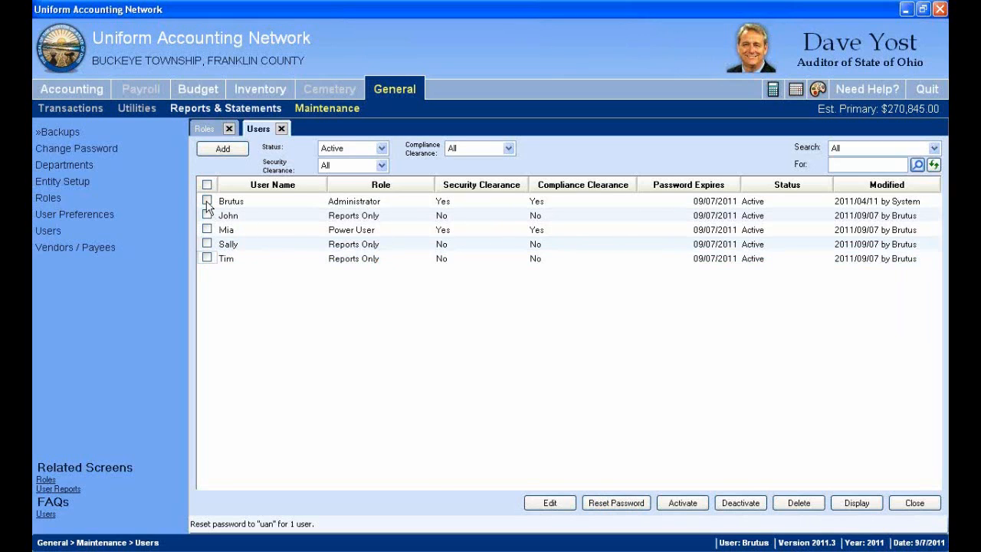
pyautogui.click(614, 504)
pyautogui.click(464, 325)
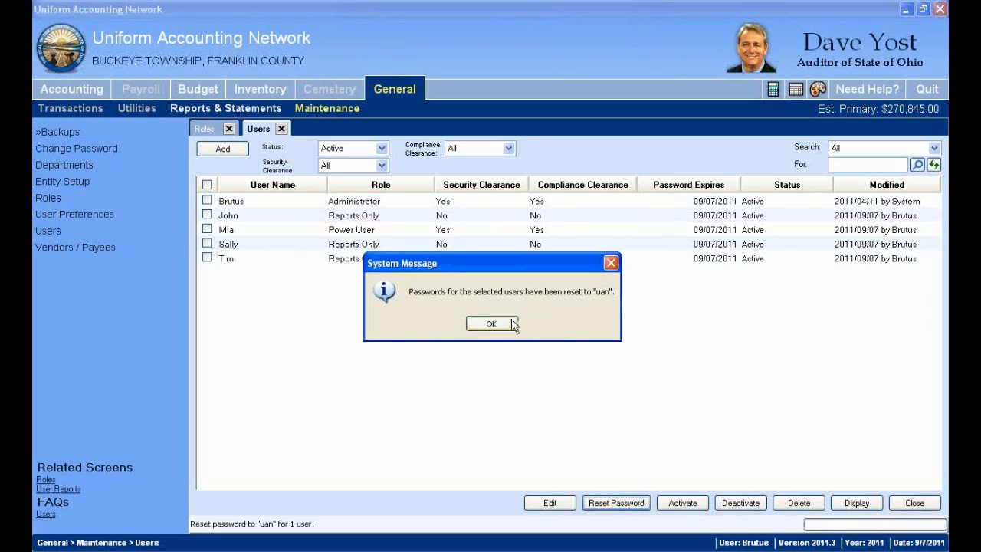
pyautogui.click(492, 325)
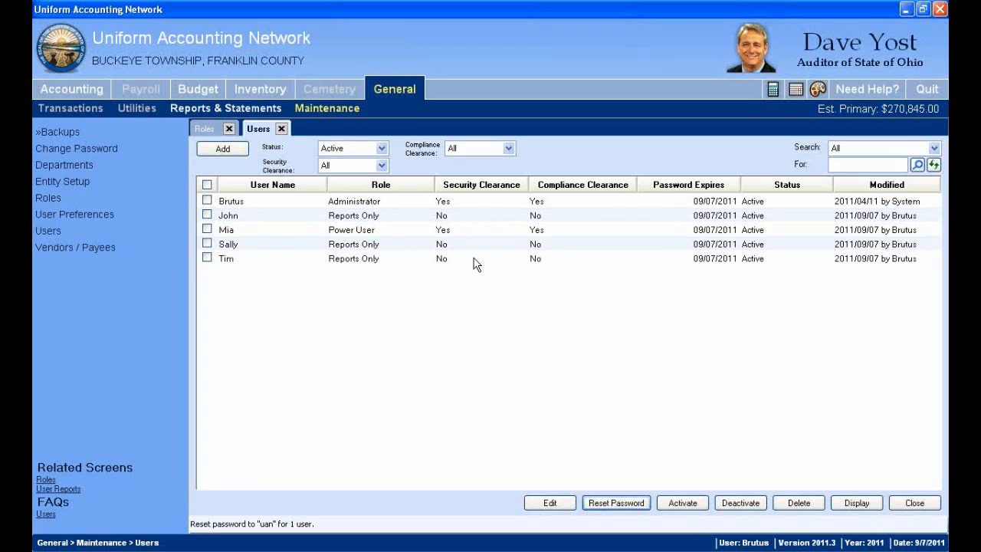
# Step: Delete the Reports Only user listed directly below the Power User and confirm the deletion
pyautogui.click(207, 244)
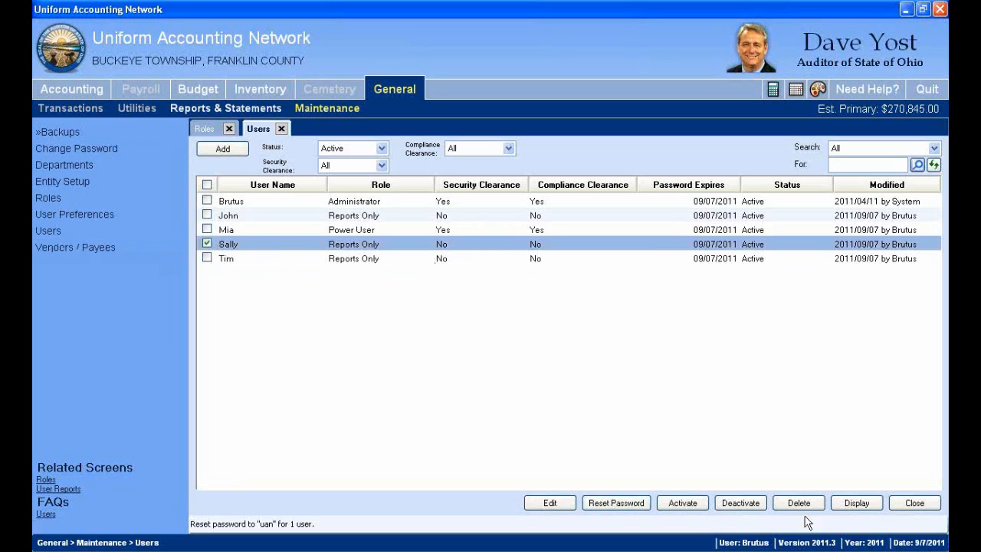
pyautogui.click(207, 244)
pyautogui.click(207, 244)
pyautogui.click(807, 507)
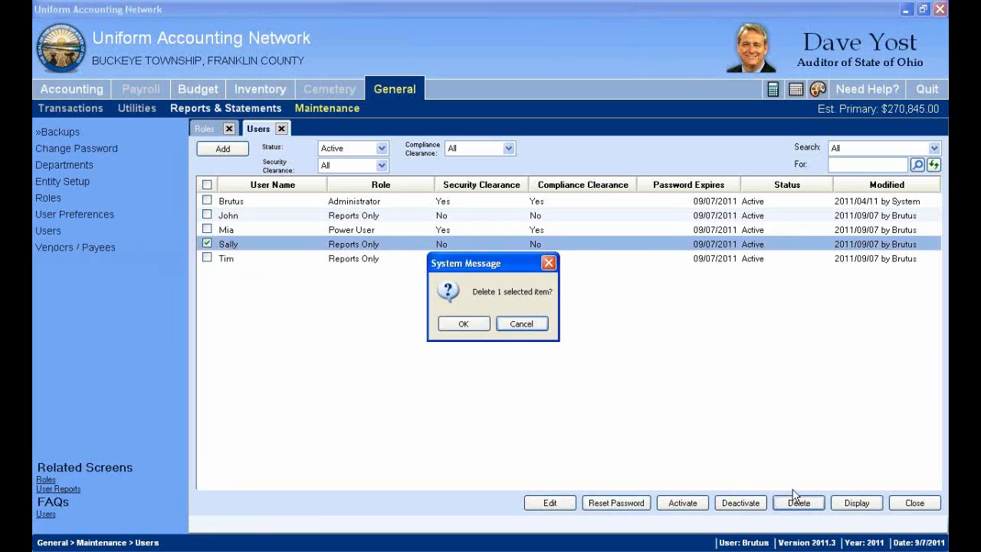
pyautogui.click(469, 327)
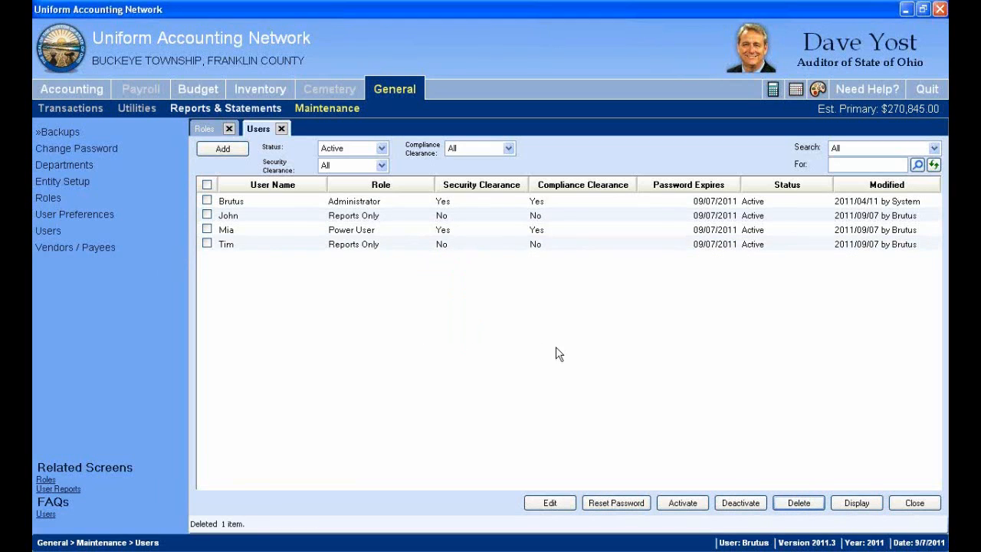
# Step: Deactivate the last Reports Only user and set the Status filter to All
pyautogui.click(207, 243)
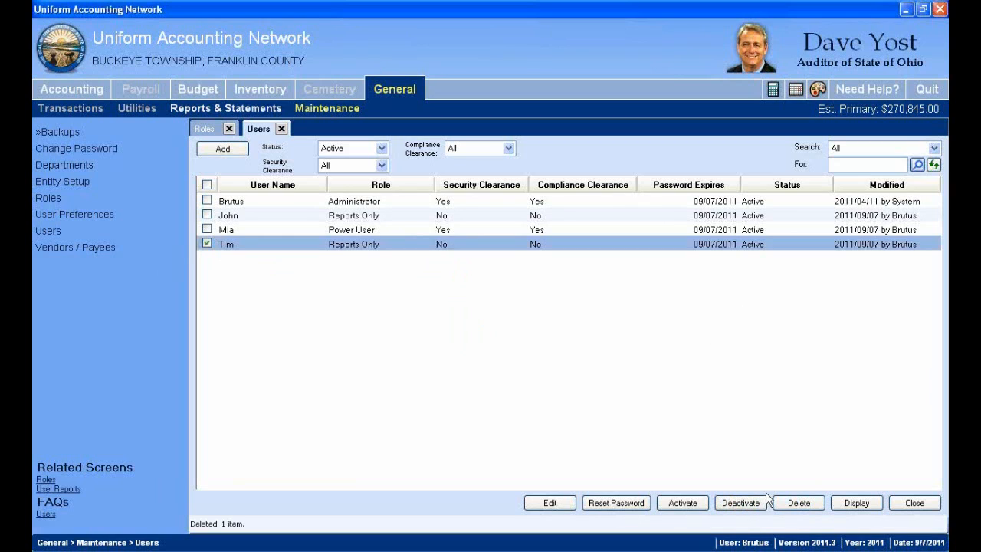
pyautogui.click(728, 503)
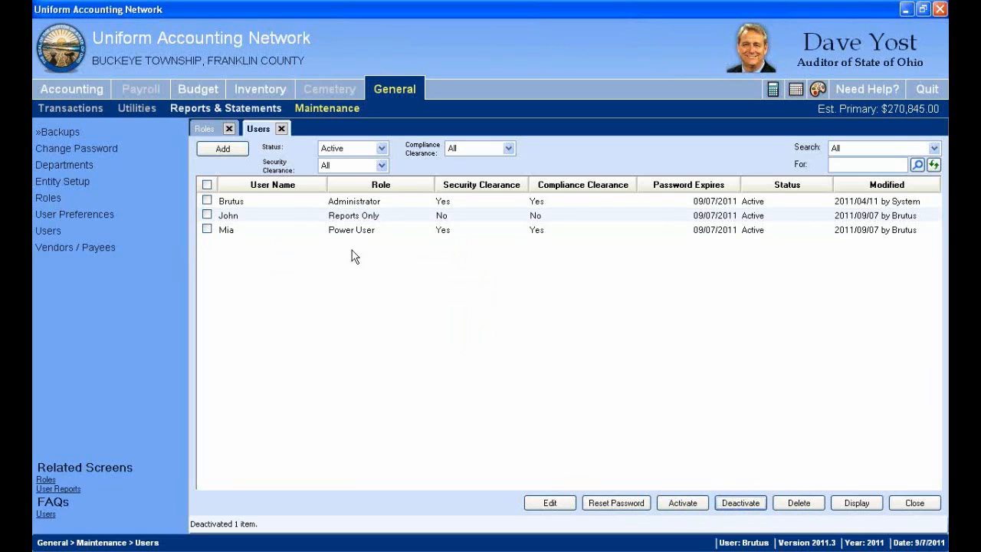
pyautogui.click(383, 149)
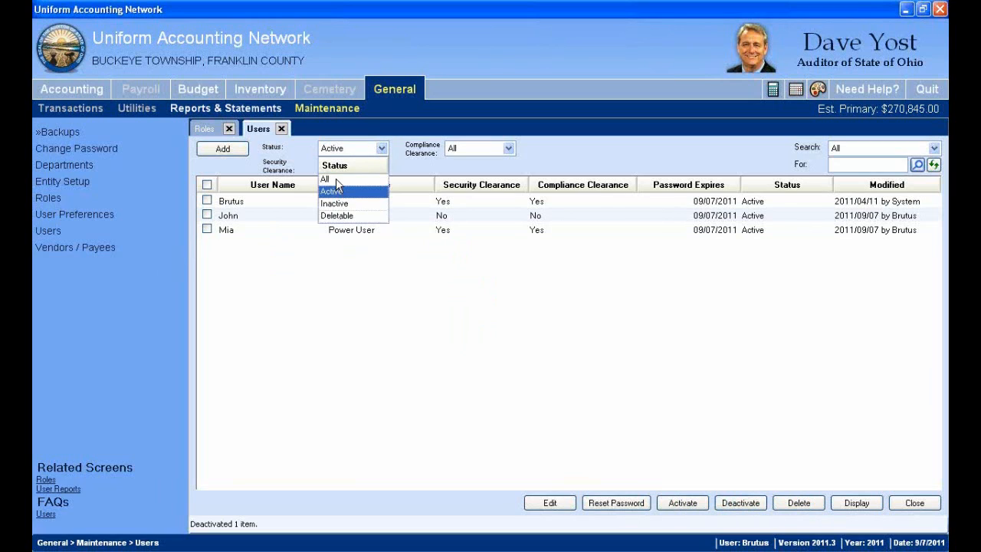
pyautogui.click(338, 178)
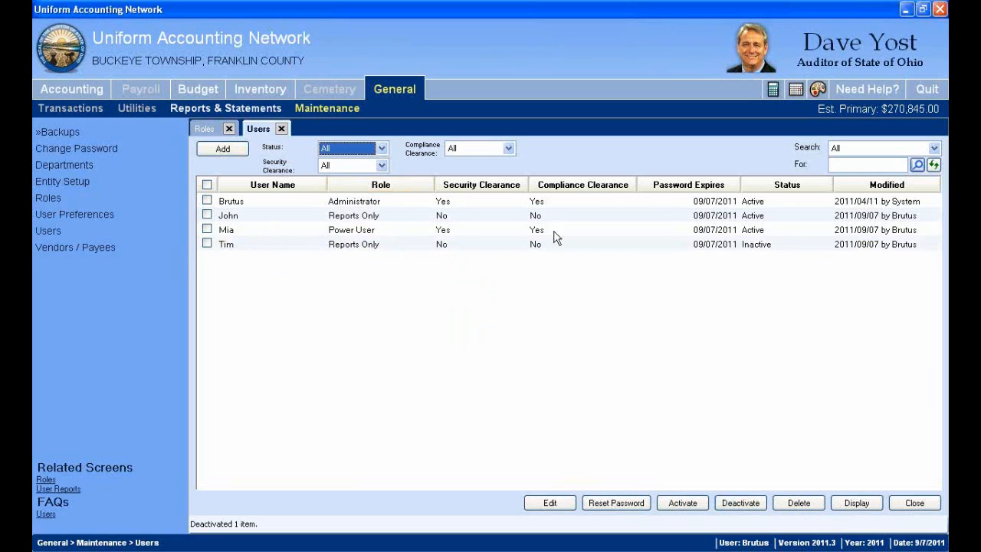
# Step: Reactivate the inactive Reports Only user
pyautogui.click(760, 245)
pyautogui.click(207, 244)
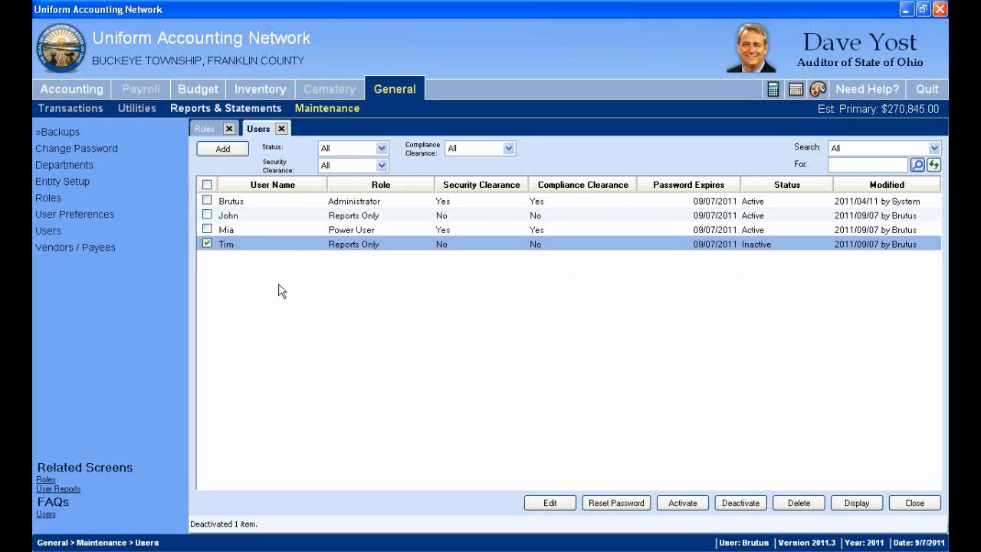
pyautogui.click(695, 509)
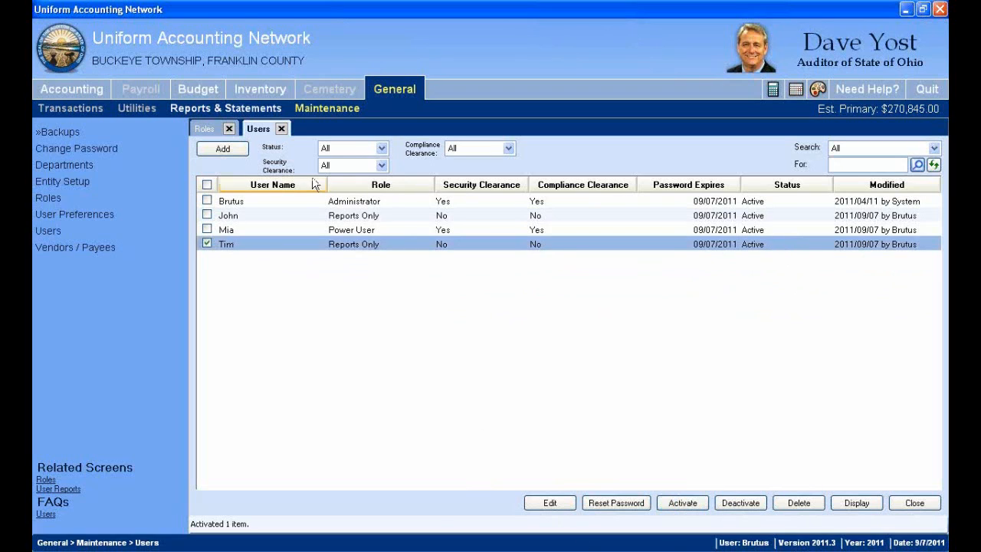
# Step: Look over the selected Reports Only user's record and the list of roles, and return to the Users list
pyautogui.click(549, 503)
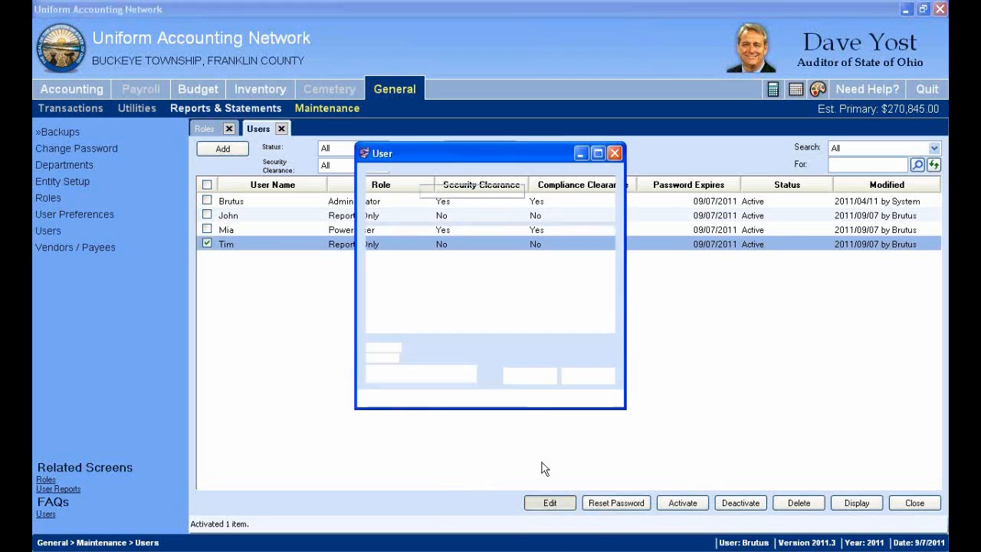
pyautogui.click(595, 377)
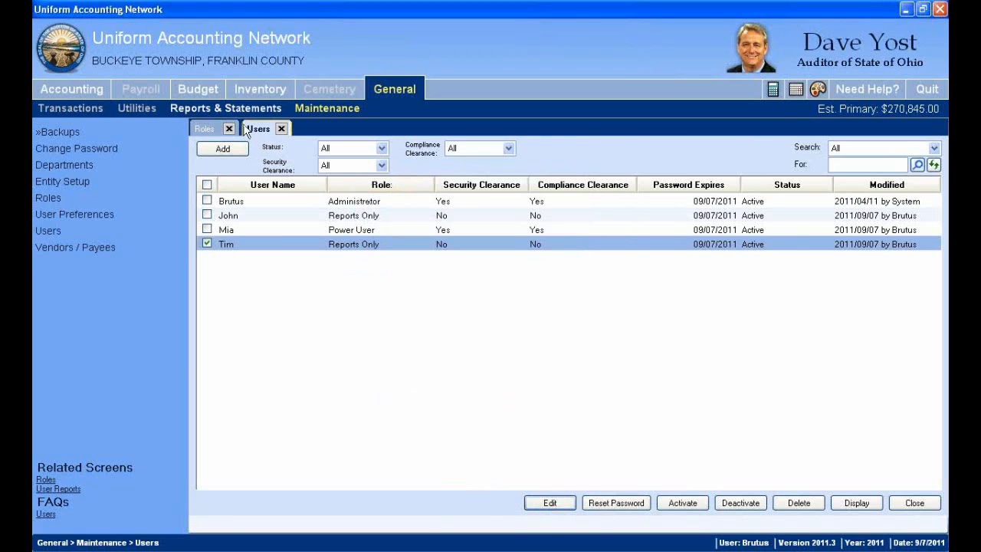
pyautogui.click(206, 129)
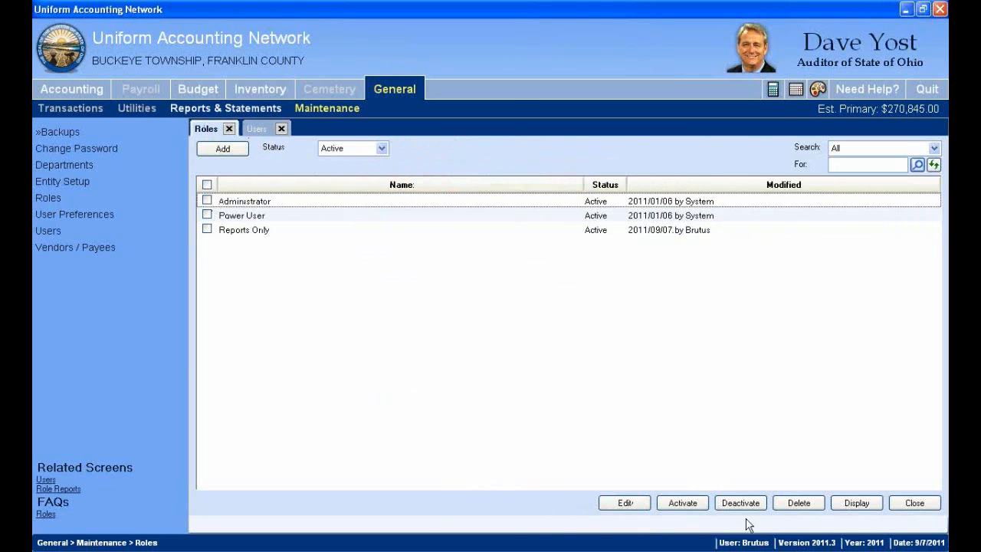
pyautogui.click(212, 233)
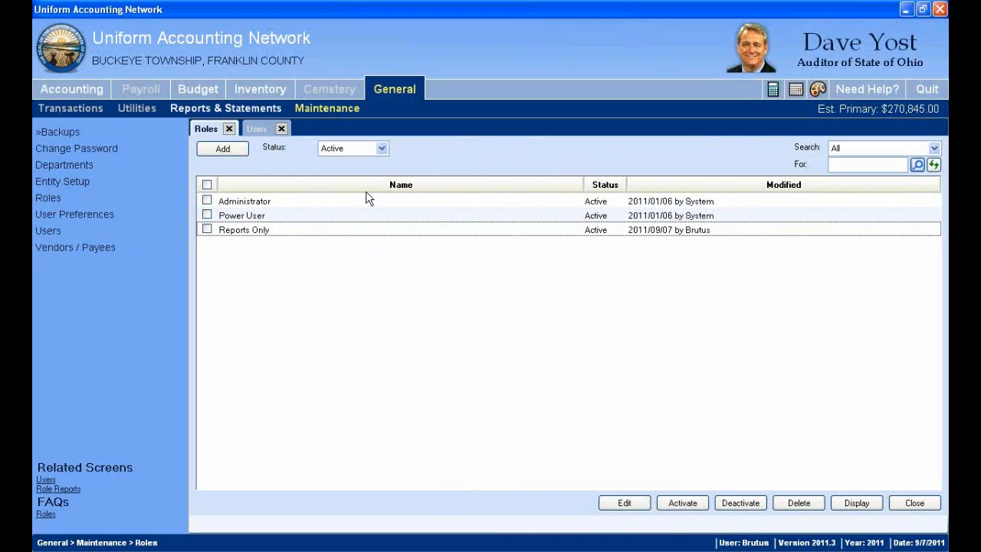
pyautogui.click(259, 130)
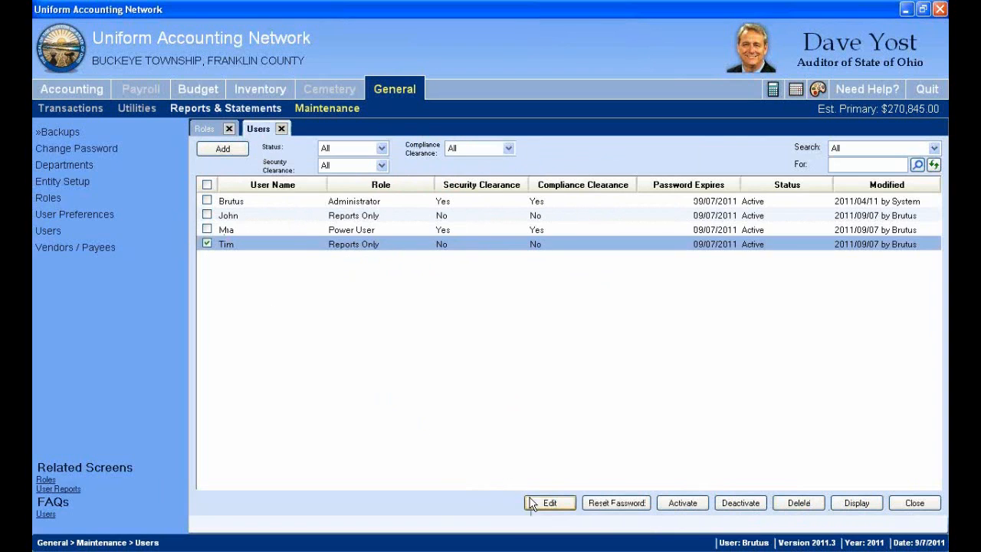
# Step: Examine the role options in the selected Reports Only user's record and close it without saving
pyautogui.click(550, 503)
pyautogui.click(537, 212)
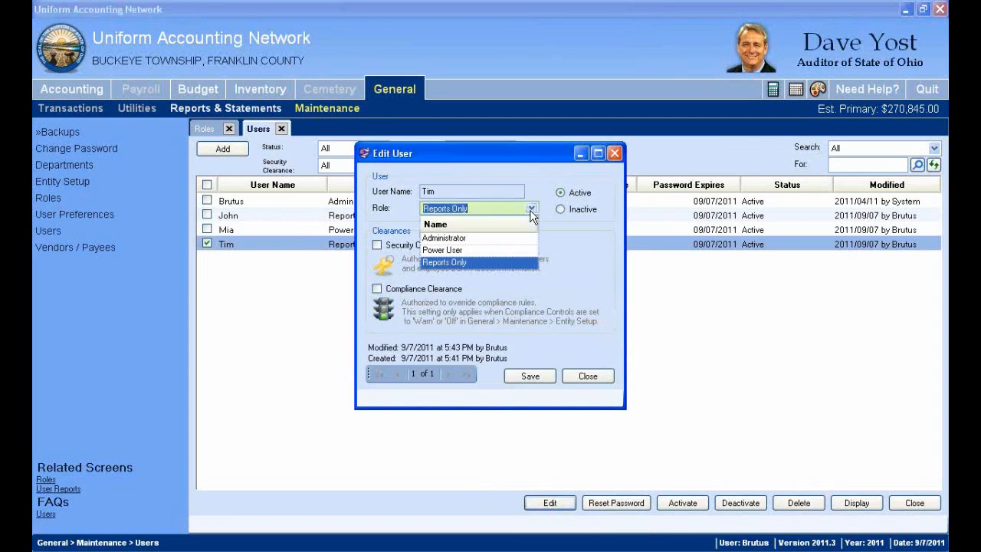
pyautogui.click(536, 174)
pyautogui.click(588, 375)
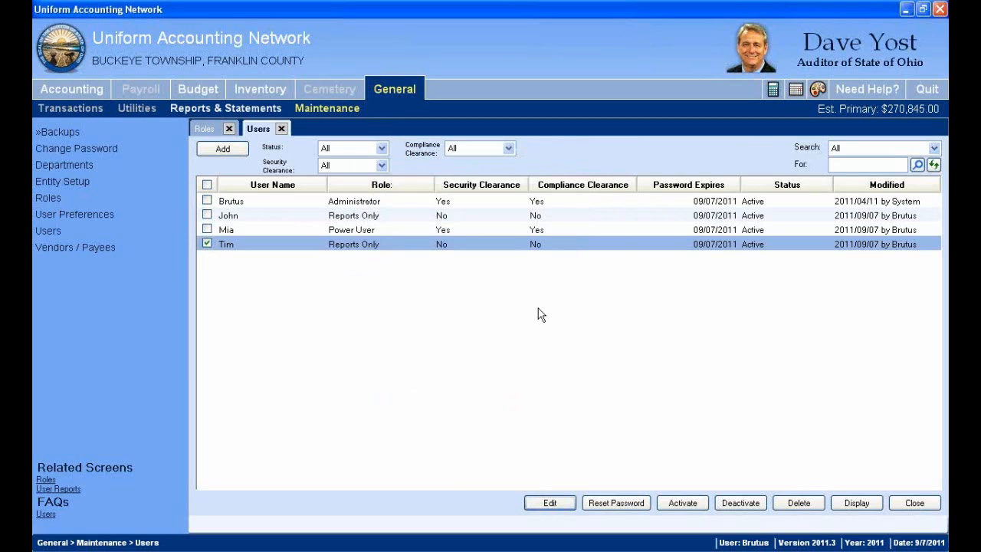
# Step: Look through the Roles and Users lists once more and close both screens
pyautogui.click(206, 129)
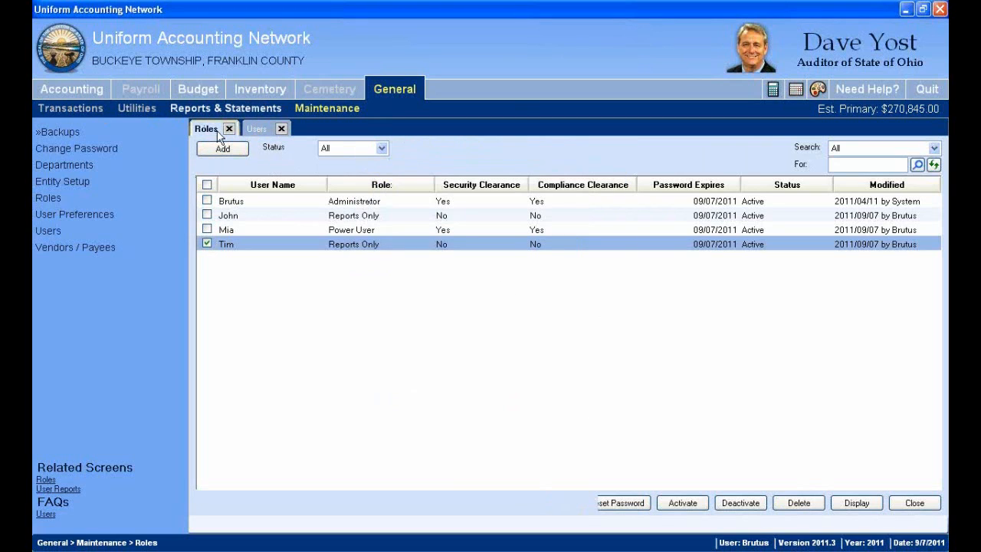
pyautogui.click(264, 130)
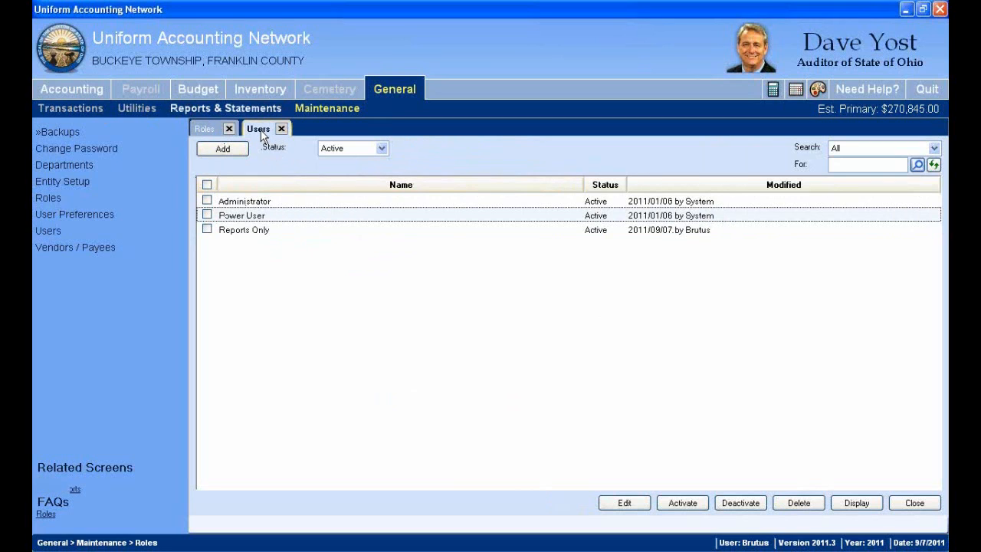
pyautogui.click(212, 131)
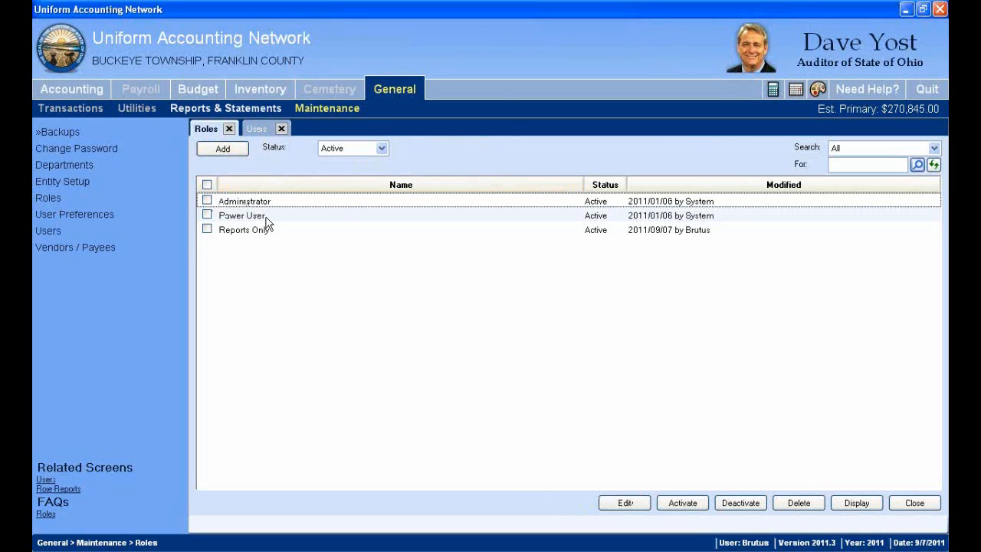
pyautogui.click(281, 130)
pyautogui.click(228, 129)
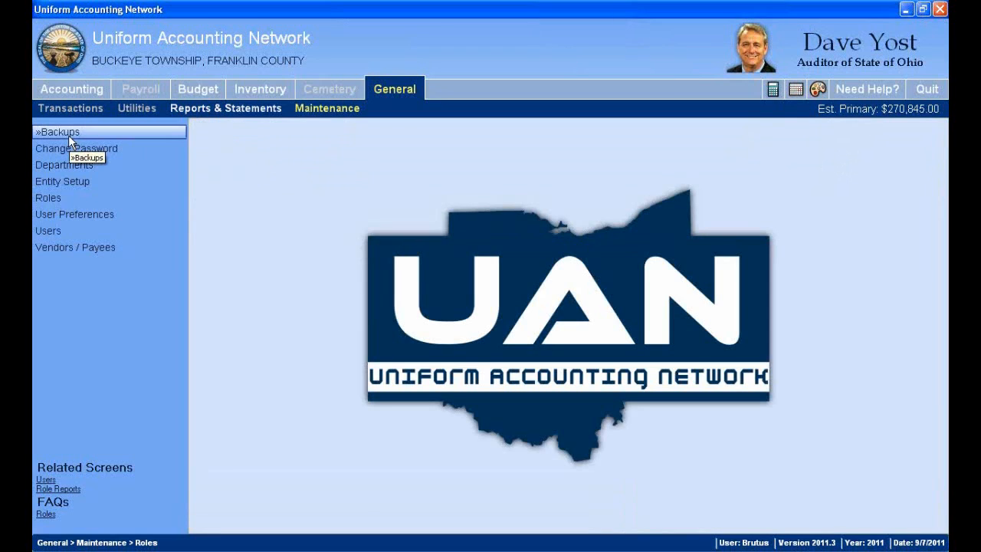